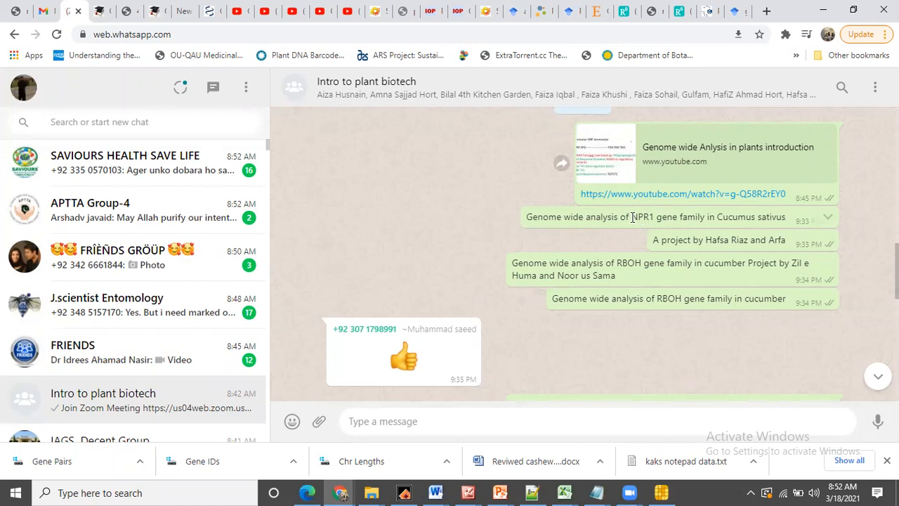
Step: Examine the chat message titled "Genome wide analysis of NPR1 gene family in Cucumus sativus", highlighting the title and the gene name
left_click_drag(526, 216, 788, 218)
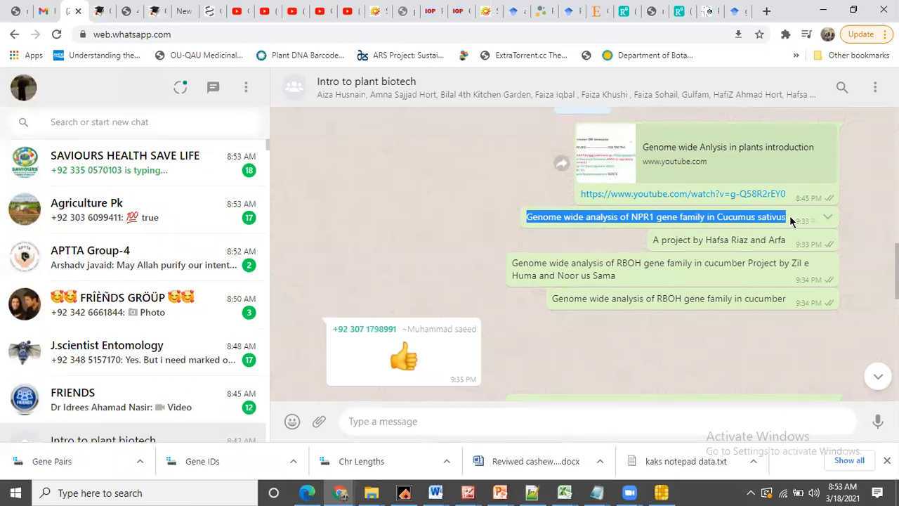
double_click(629, 215)
double_click(637, 215)
left_click(639, 218)
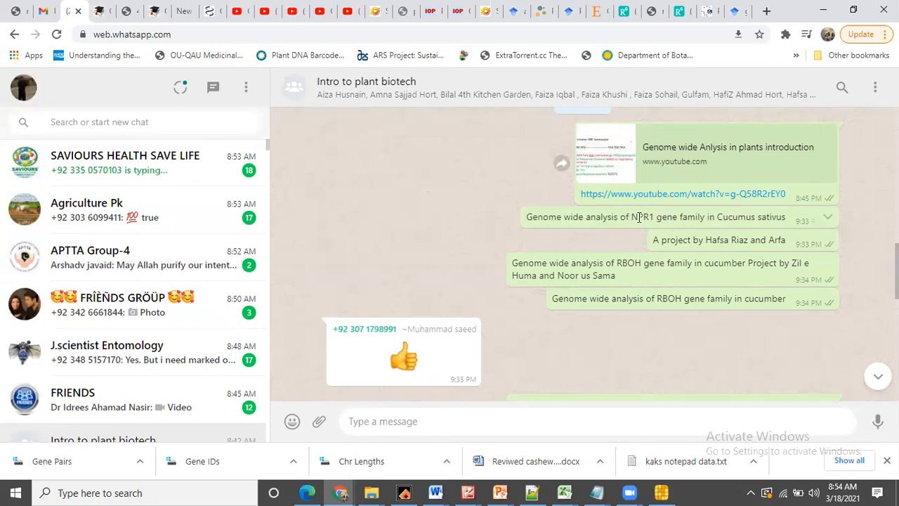
left_click_drag(631, 216, 656, 213)
left_click(635, 216)
left_click_drag(632, 216, 657, 217)
left_click(662, 217)
left_click(655, 216)
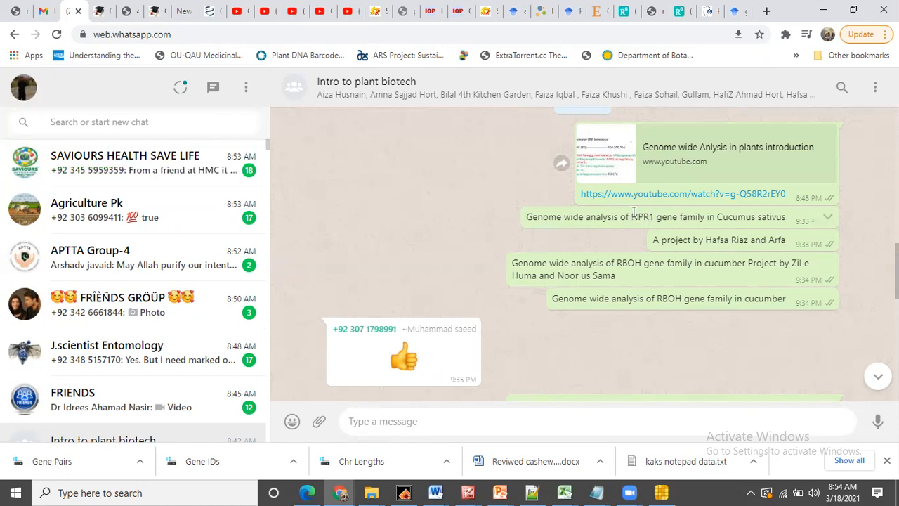
left_click_drag(632, 216, 676, 217)
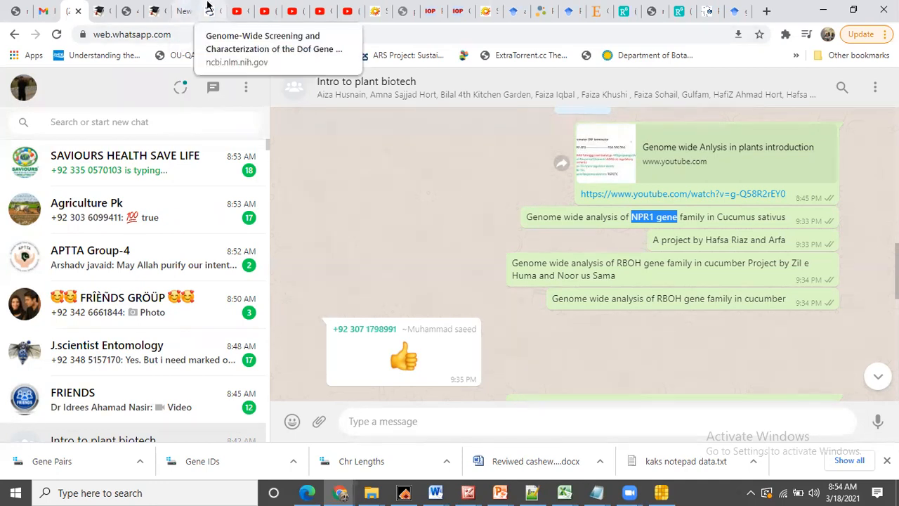
Step: Search Google for NCBI from the open article's tab and go to the National Center for Biotechnology Information home page
left_click(207, 9)
left_click(197, 35)
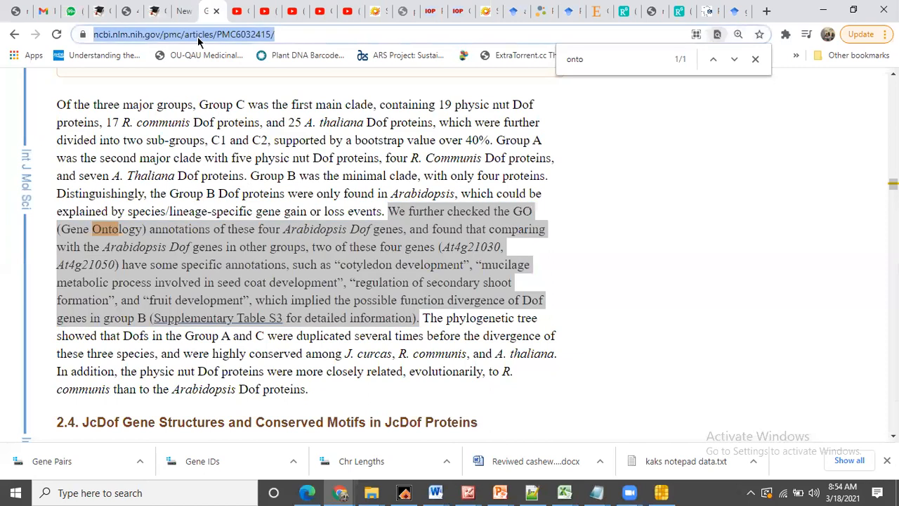
type("NCBI")
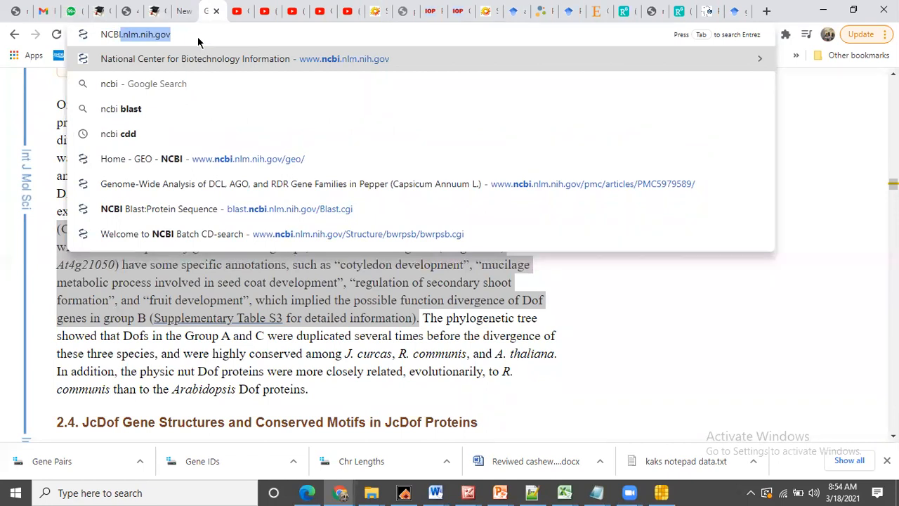
key("Delete")
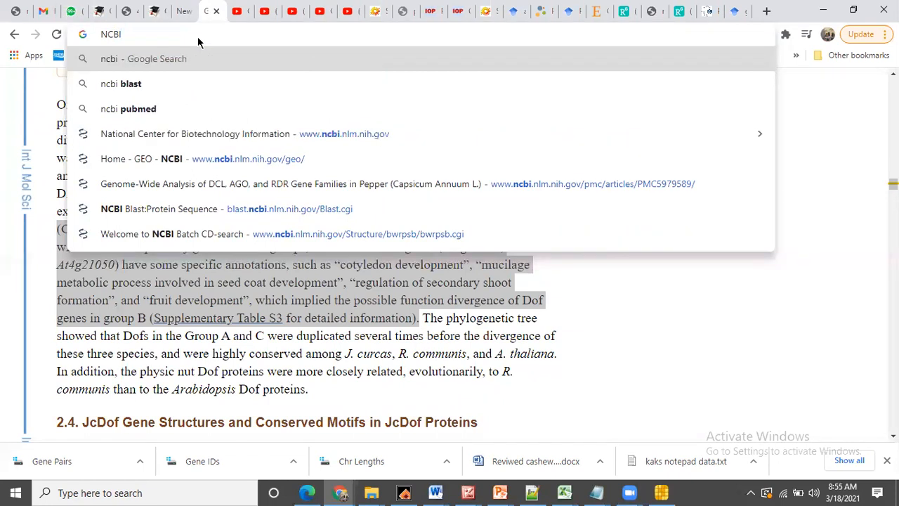
key("Return")
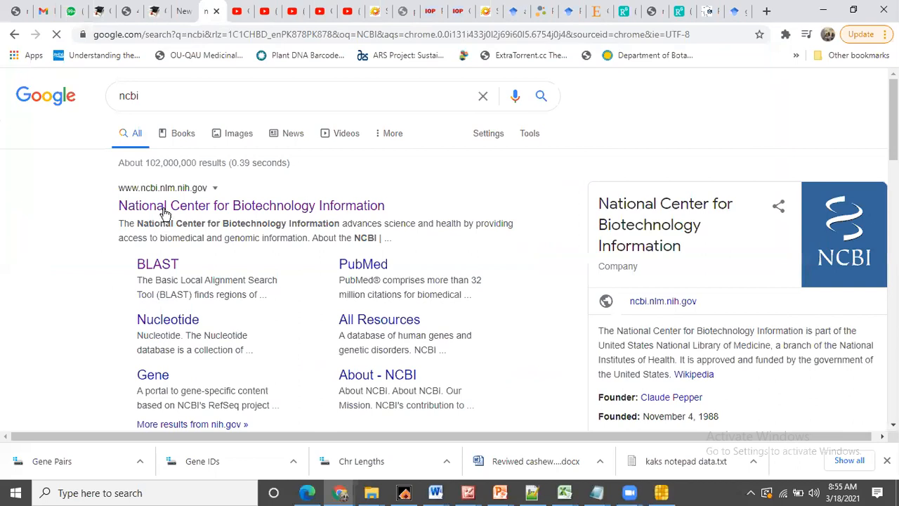
left_click(167, 208)
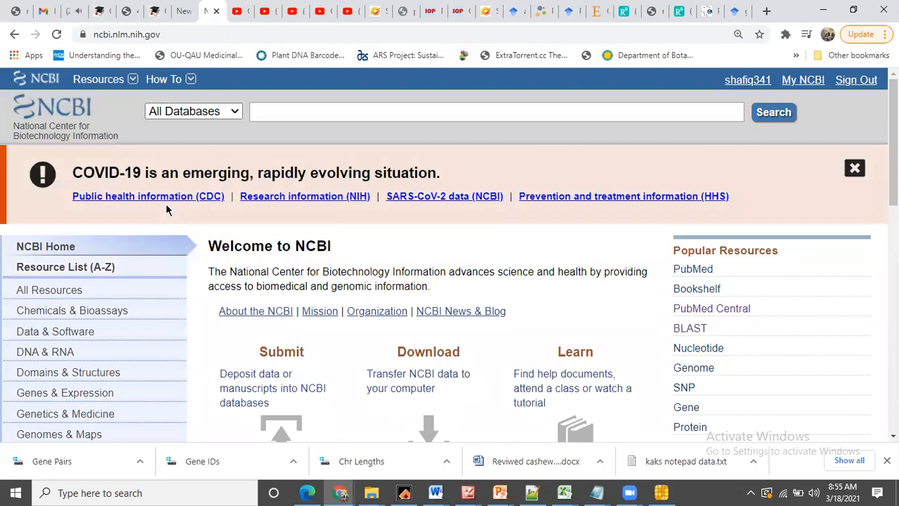
Step: Search the NCBI Nucleotide database for "Arabidopsis thaliana NPR1"
left_click(237, 114)
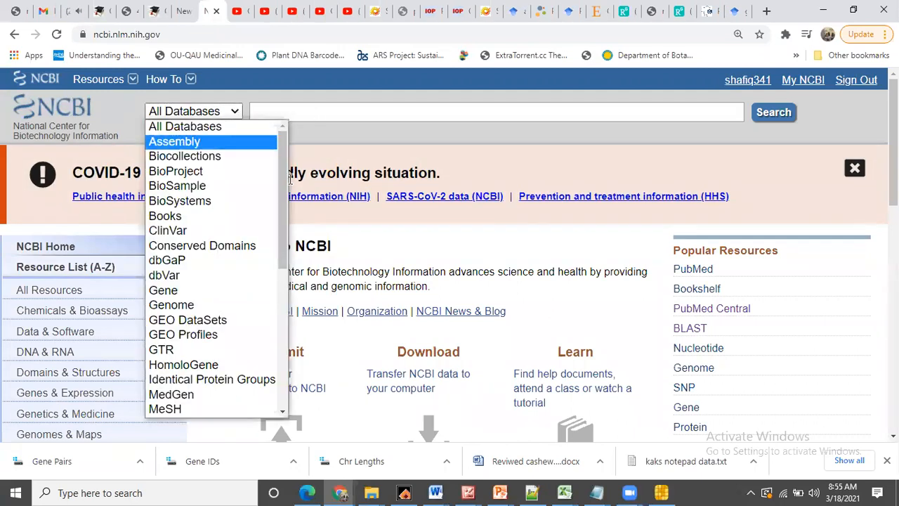
left_click_drag(281, 197, 281, 301)
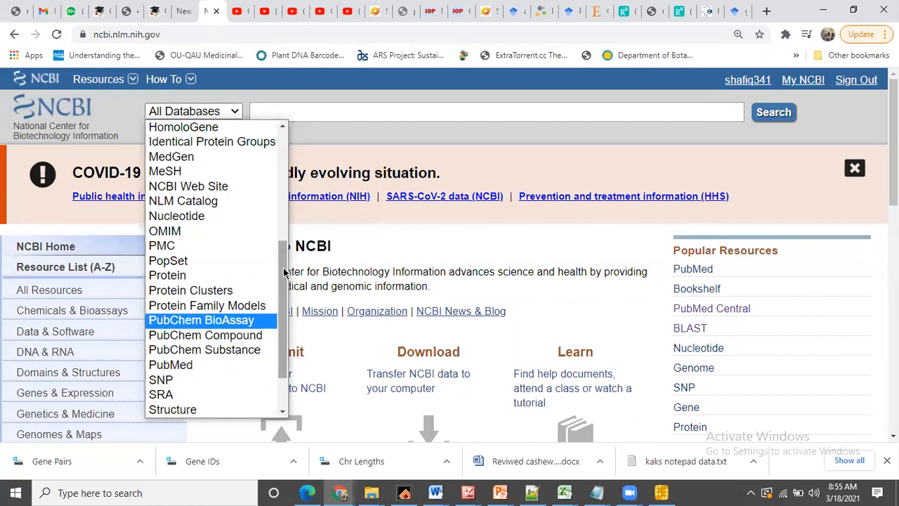
scroll(283, 302, "down", 2)
left_click_drag(283, 302, 276, 270)
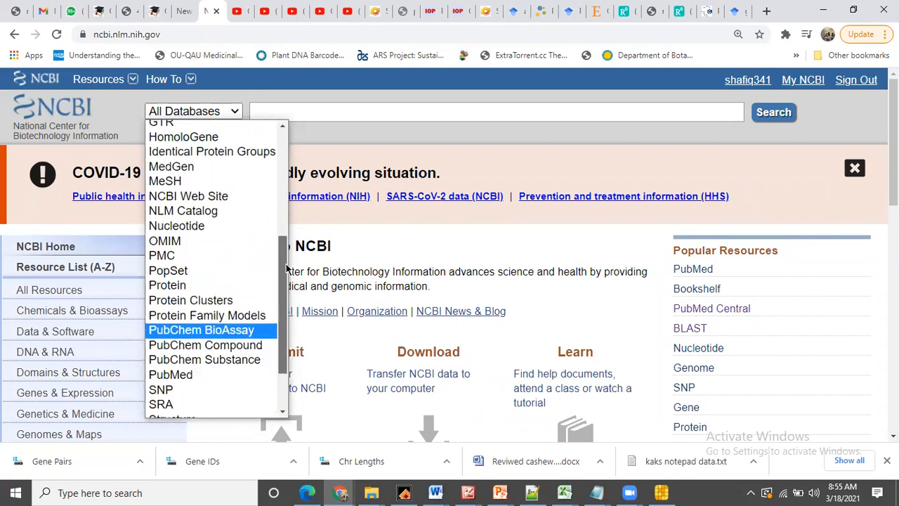
left_click(189, 226)
left_click(269, 105)
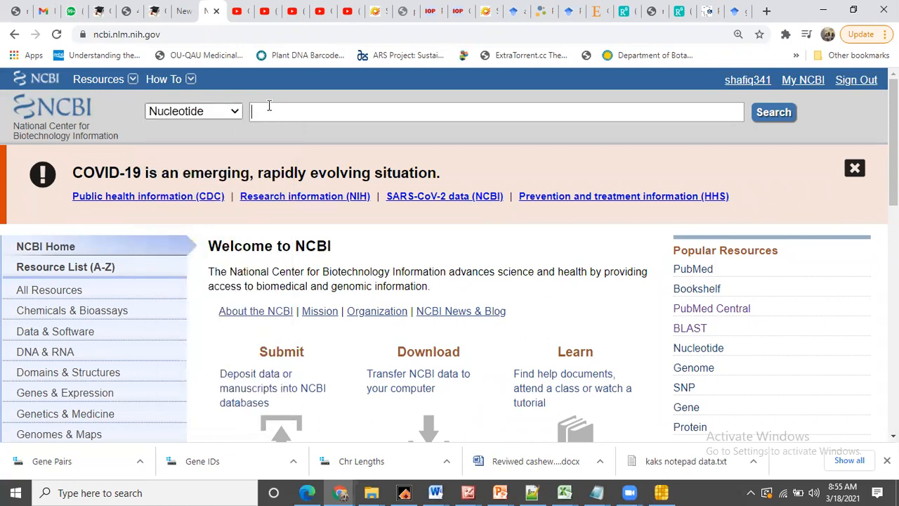
type("Arabidopsis thaliana")
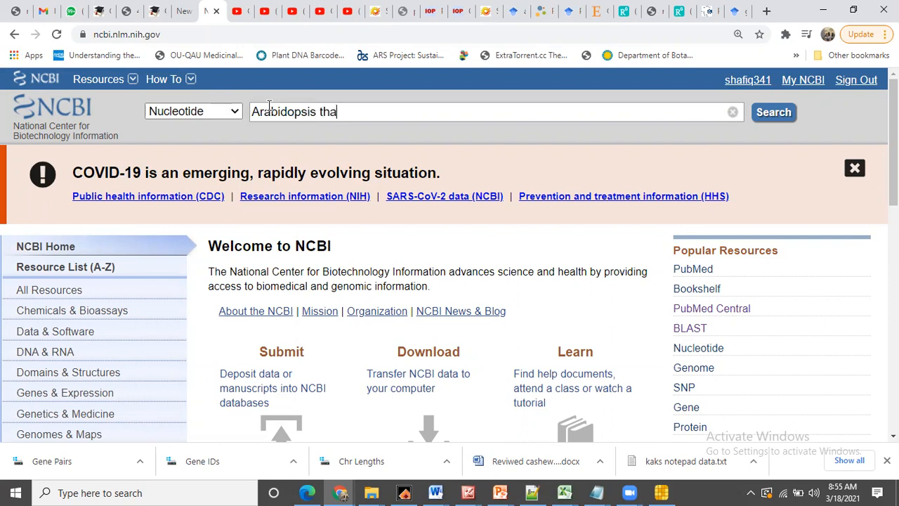
type(" NPR1")
key("Return")
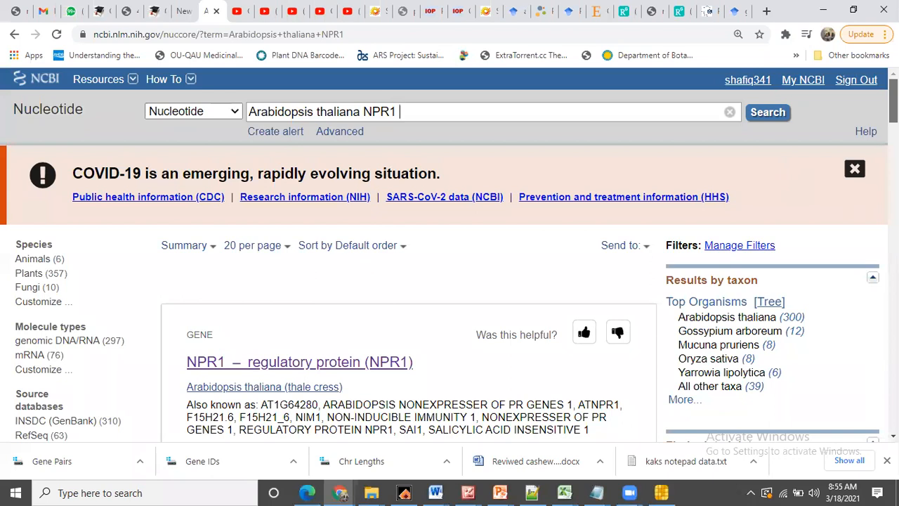
Step: Open the RefSeq protein record of the Arabidopsis thaliana NPR1 gene and review it down to the ORIGIN sequence
scroll(450, 253, "down", 3)
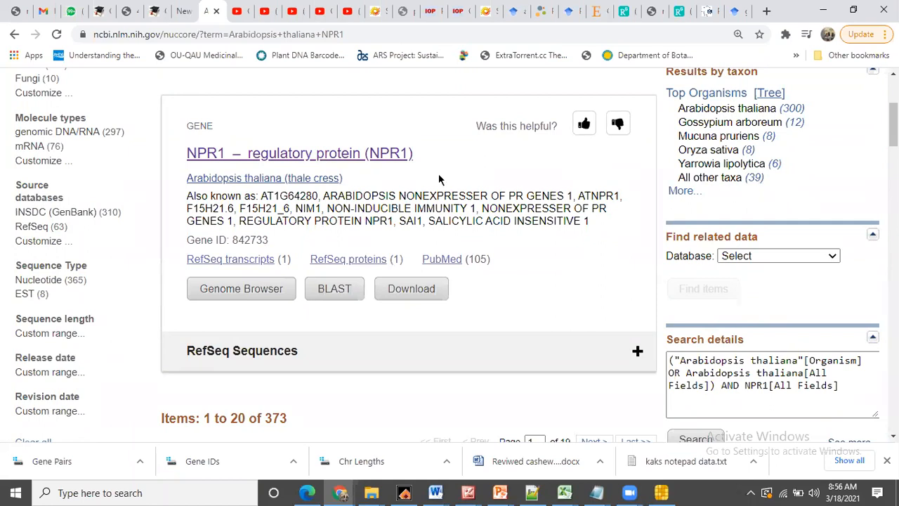
left_click(351, 262)
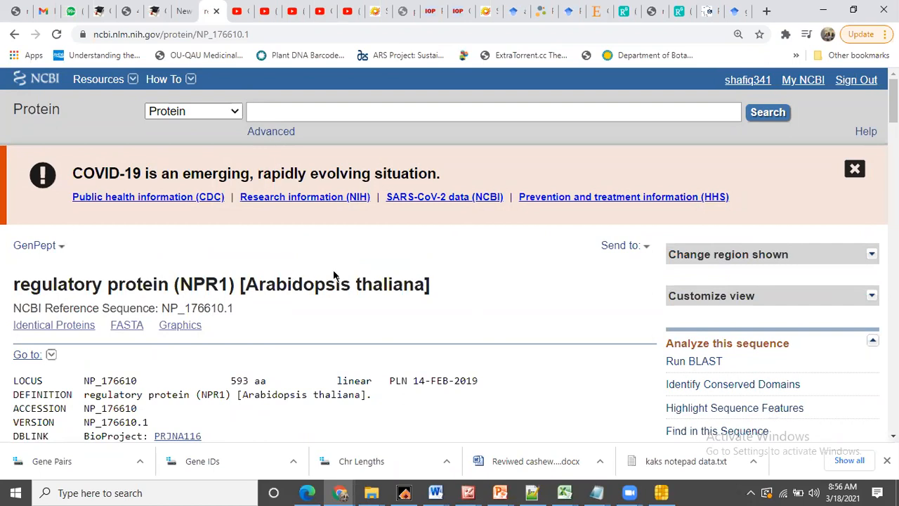
left_click_drag(892, 102, 893, 177)
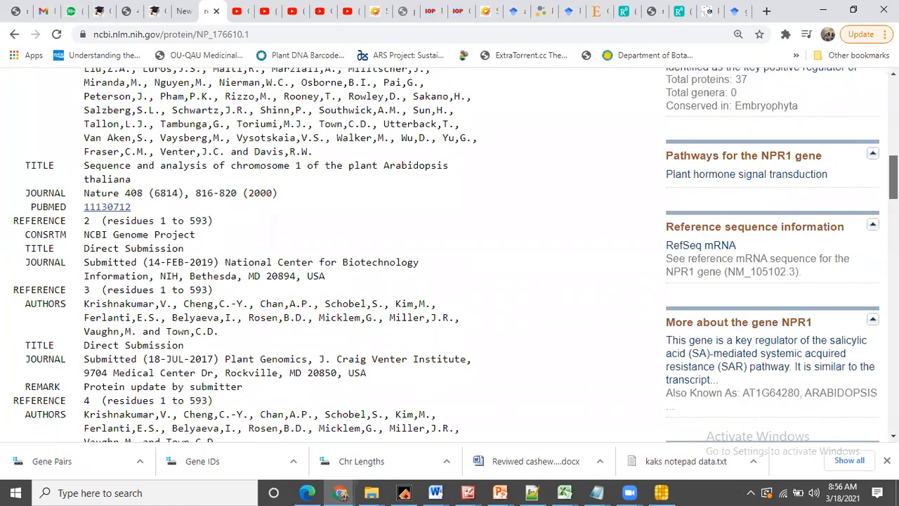
left_click_drag(893, 177, 893, 368)
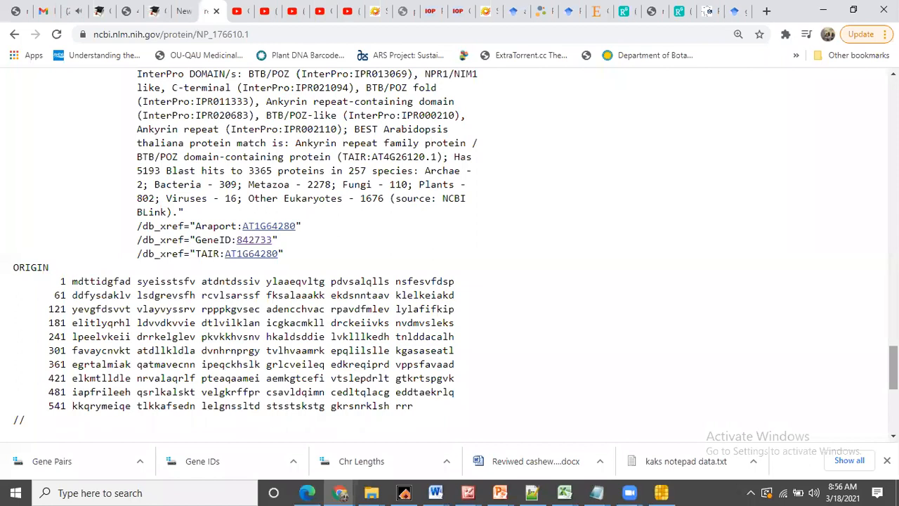
scroll(450, 253, "down", 2)
scroll(450, 253, "up", 5)
left_click_drag(893, 342, 893, 100)
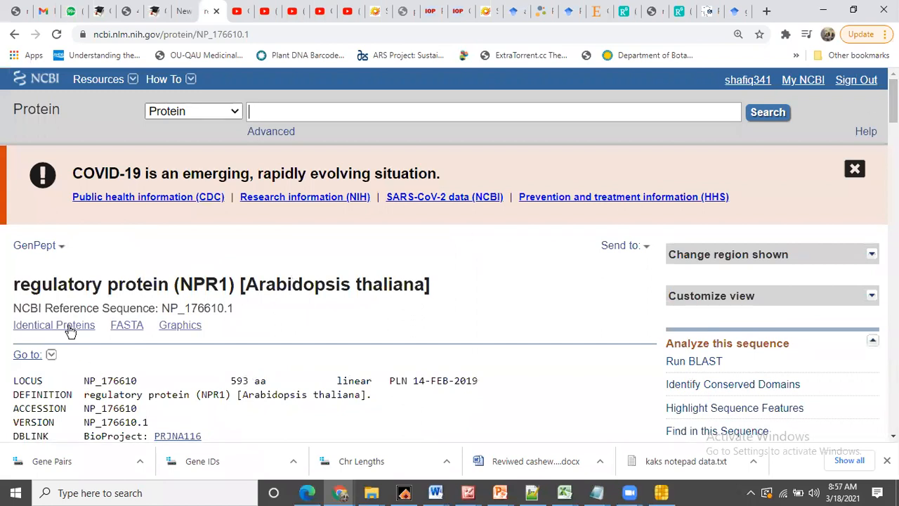
Step: Display the NPR1 protein record in FASTA format and copy the whole amino acid sequence without its header line
left_click(140, 329)
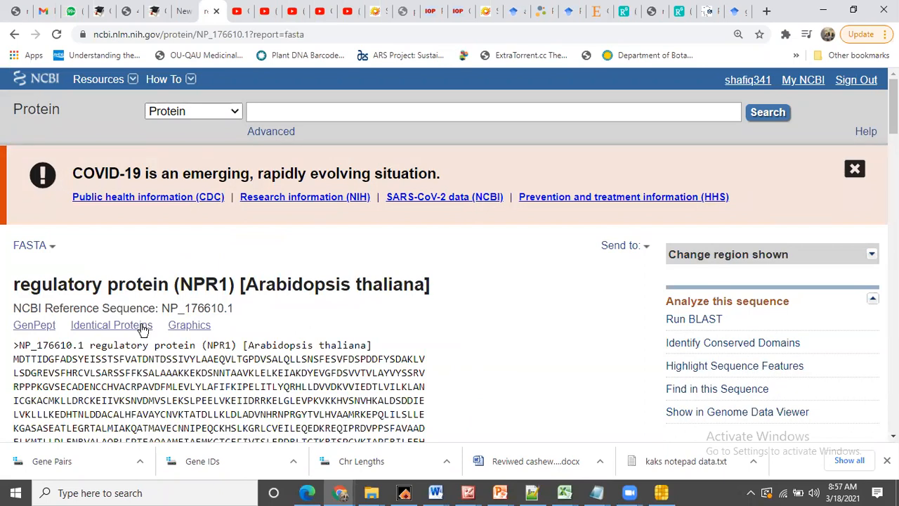
left_click_drag(893, 106, 893, 139)
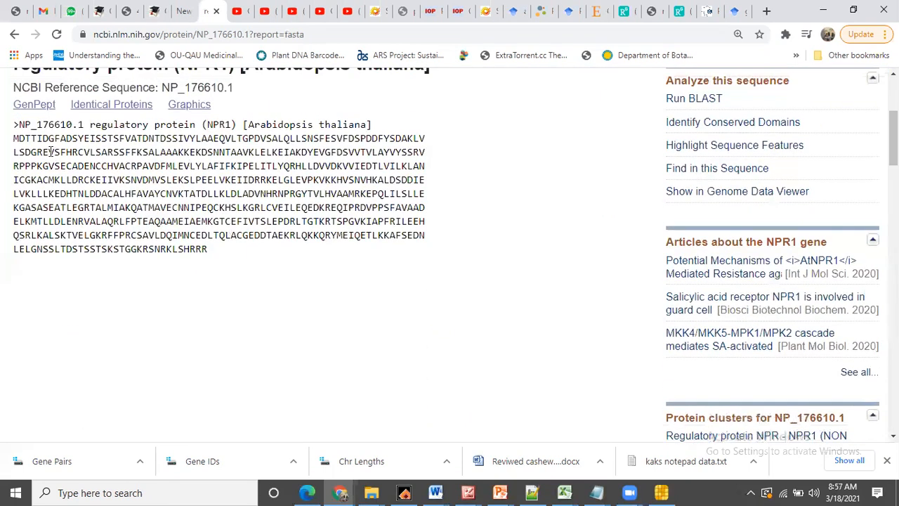
left_click_drag(14, 139, 226, 254)
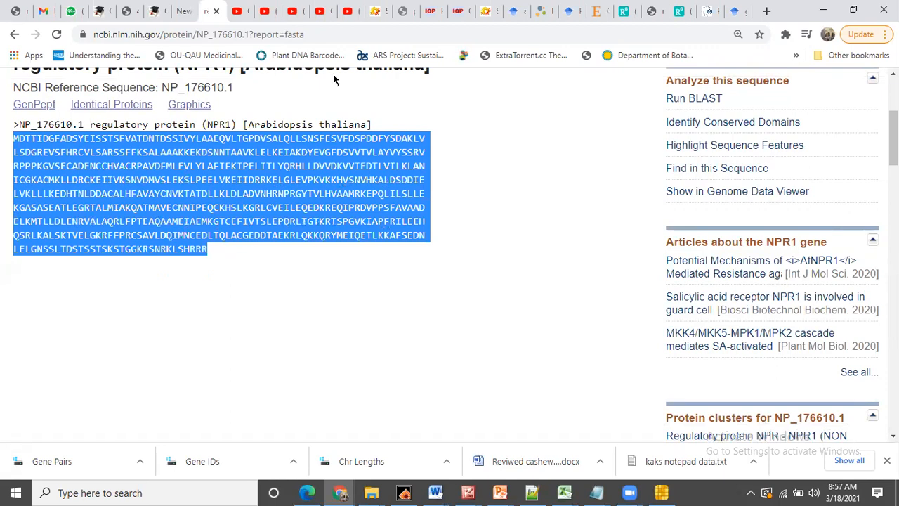
Step: Open the Pfam home page (pfam.xfam.org) in the empty browser tab
left_click(184, 10)
left_click(185, 35)
type("pfa")
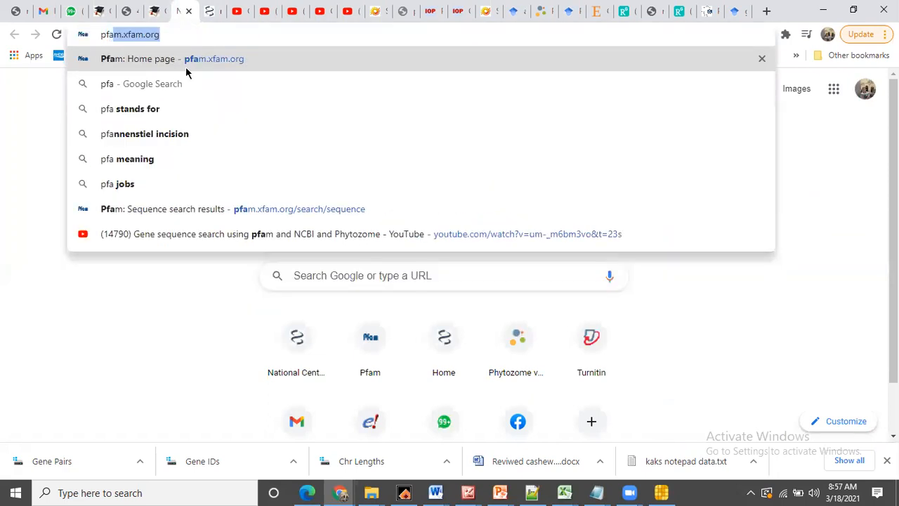
left_click(185, 59)
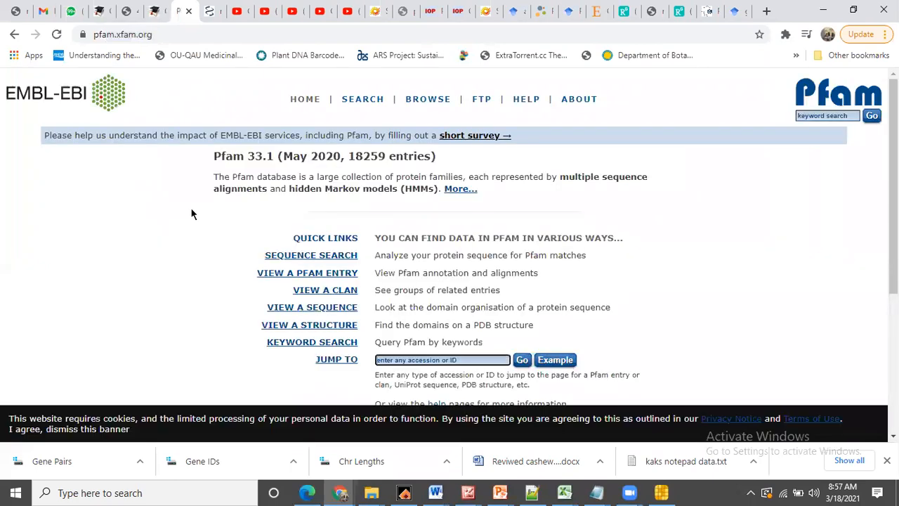
Step: Run a Pfam sequence search with the copied NPR1 protein sequence
left_click(293, 255)
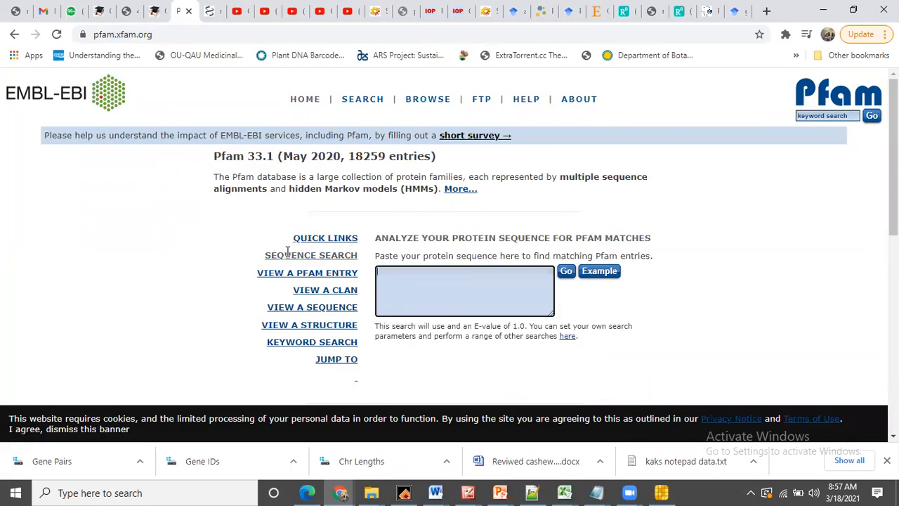
key("ctrl+v")
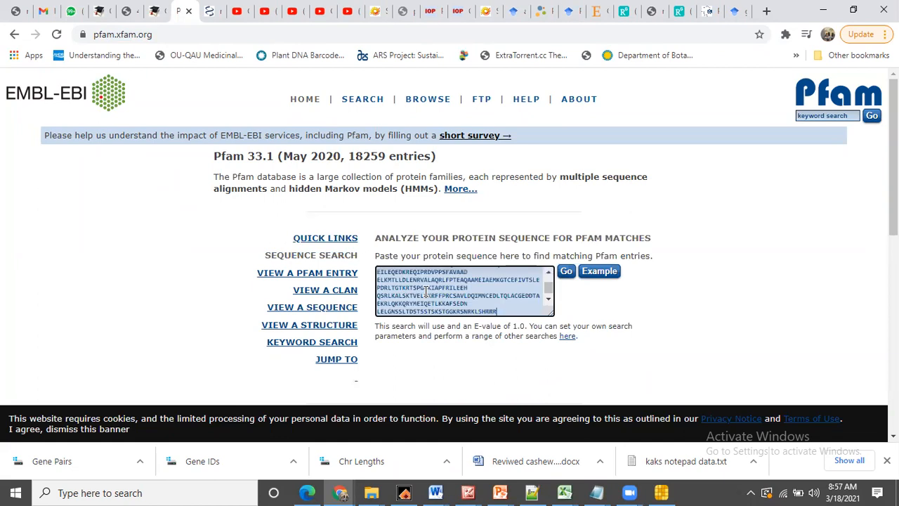
left_click(565, 274)
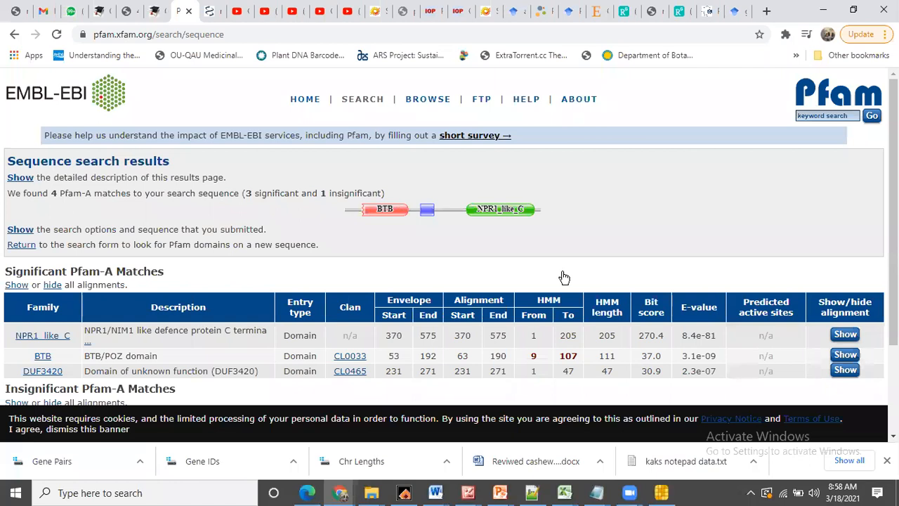
Step: Show the alignment of the BTB/POZ domain match and copy its #SEQ query sequence
left_click_drag(893, 237, 894, 301)
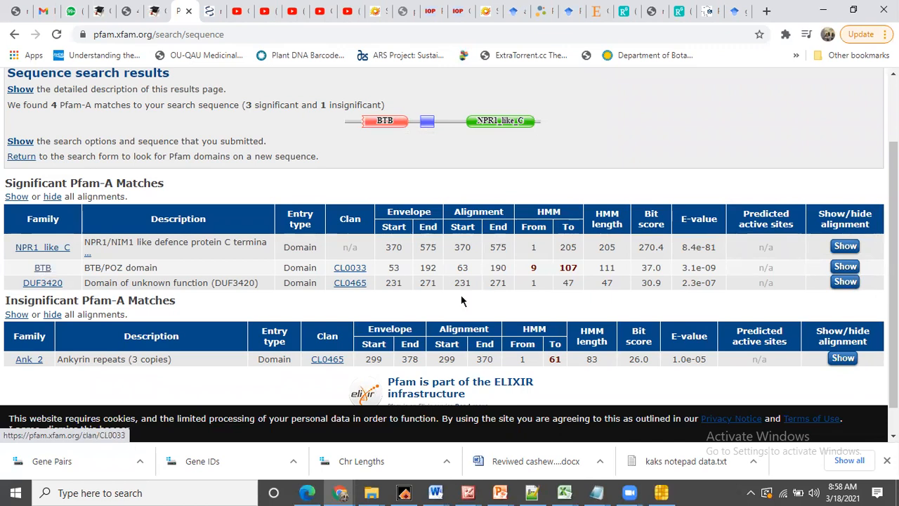
left_click(851, 271)
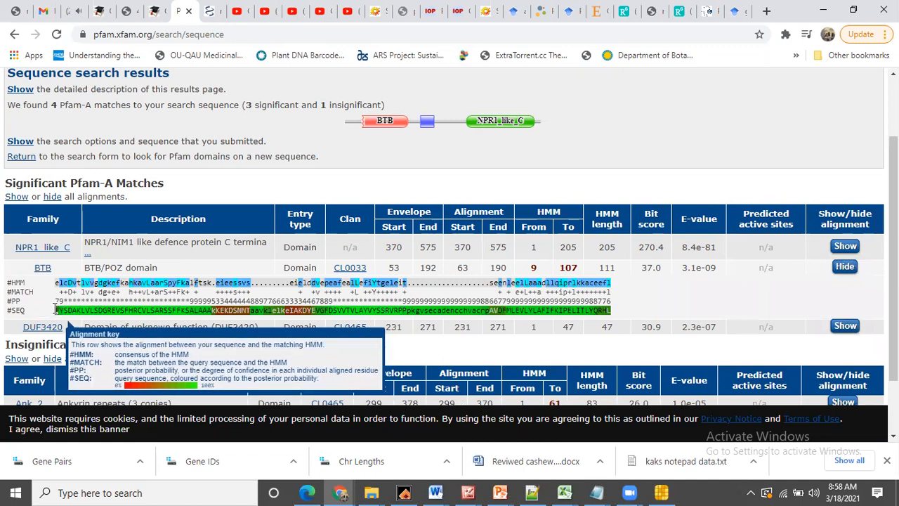
left_click_drag(56, 309, 583, 311)
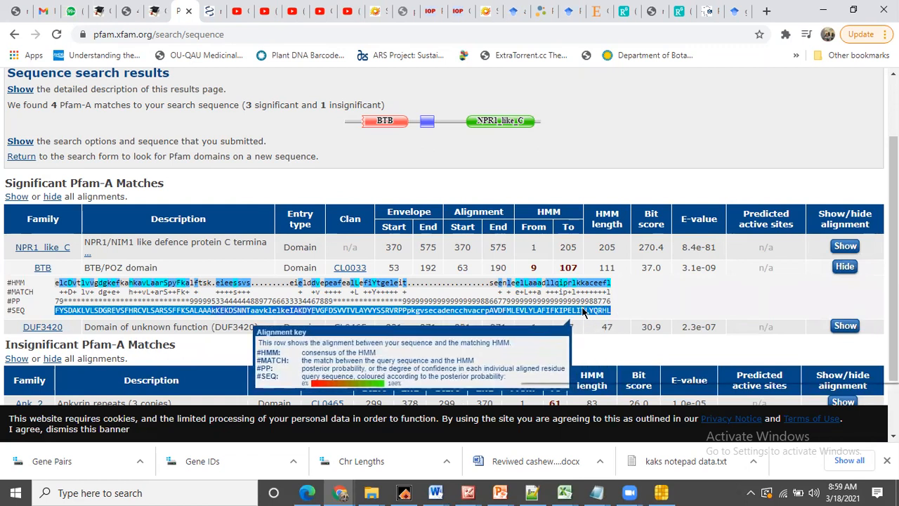
right_click(582, 311)
left_click(582, 321)
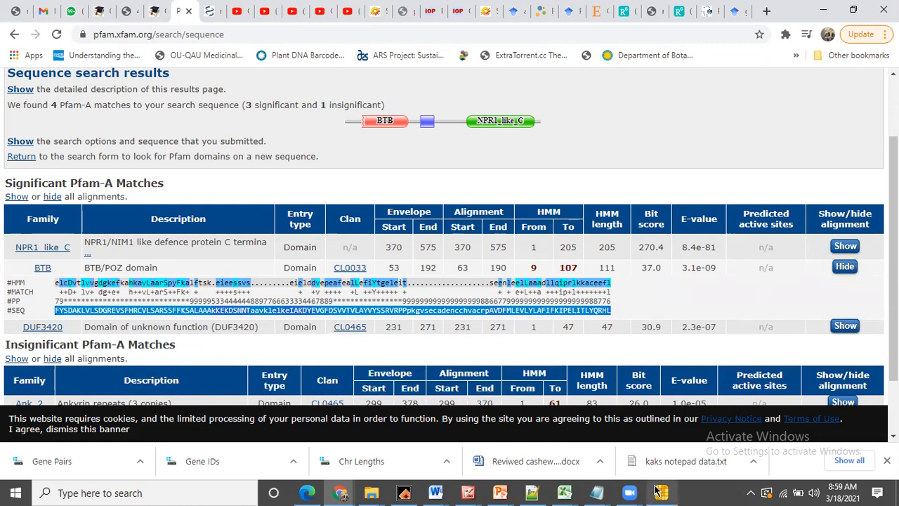
Step: Switch to Notepad++ and create a new empty document
left_click(533, 492)
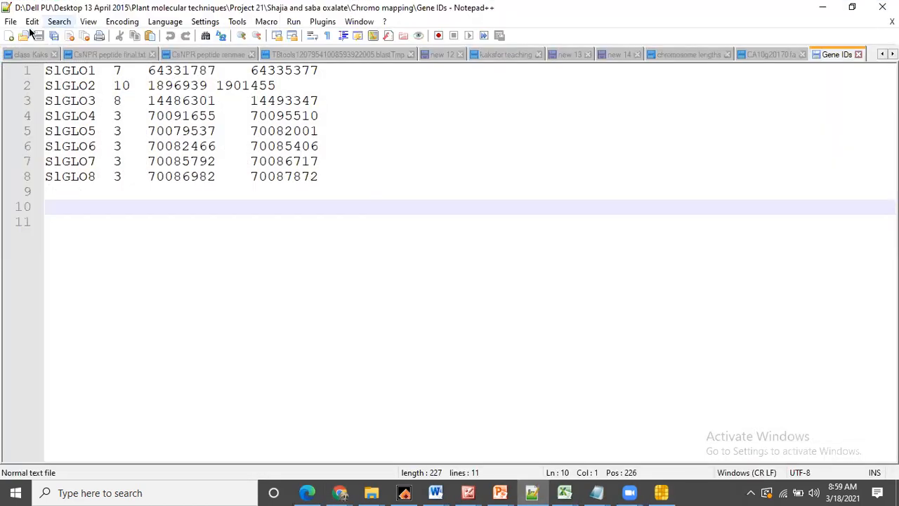
left_click(10, 22)
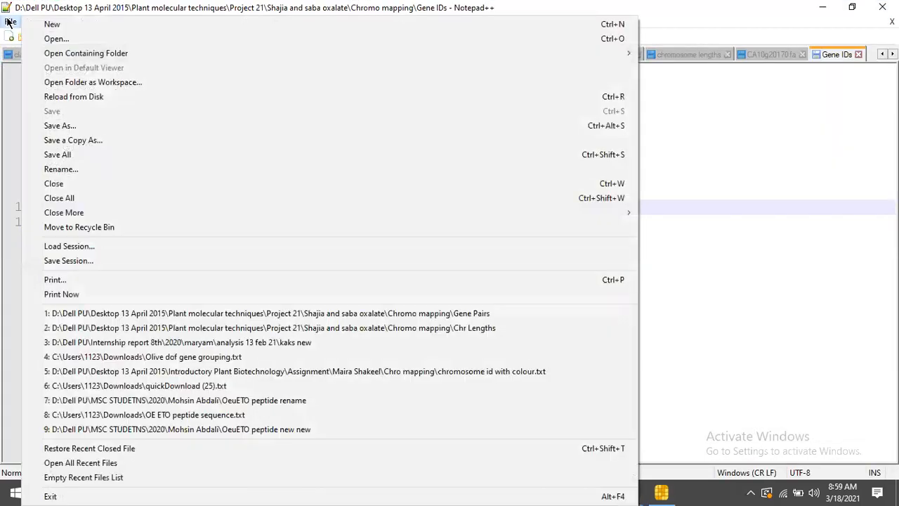
left_click(48, 24)
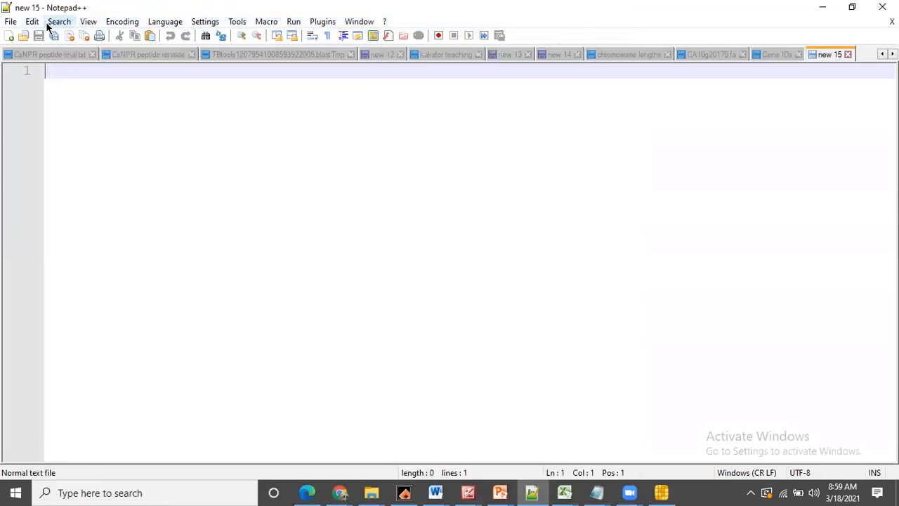
Step: Enter the FASTA header >BTB_domain_AtNPR1 on the first line of the new document and start a second line
type(">BTV")
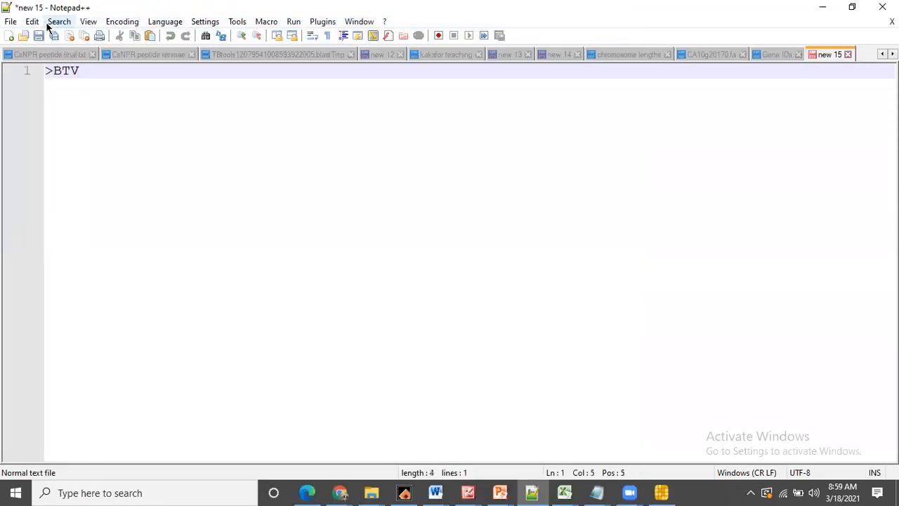
key("BackSpace")
type("B_domain")
type("_NPT")
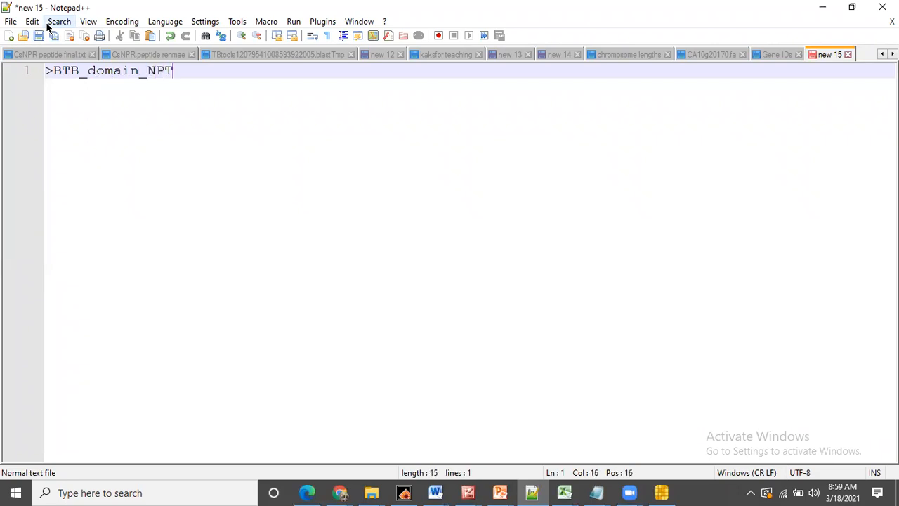
key("BackSpace")
key("BackSpace")
key("BackSpace")
type("a")
key("BackSpace")
type("AtNPR1")
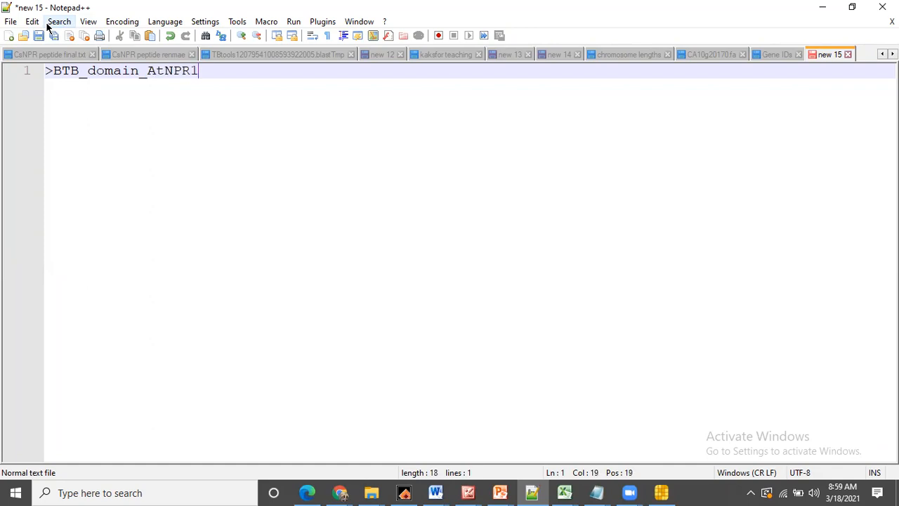
key("Return")
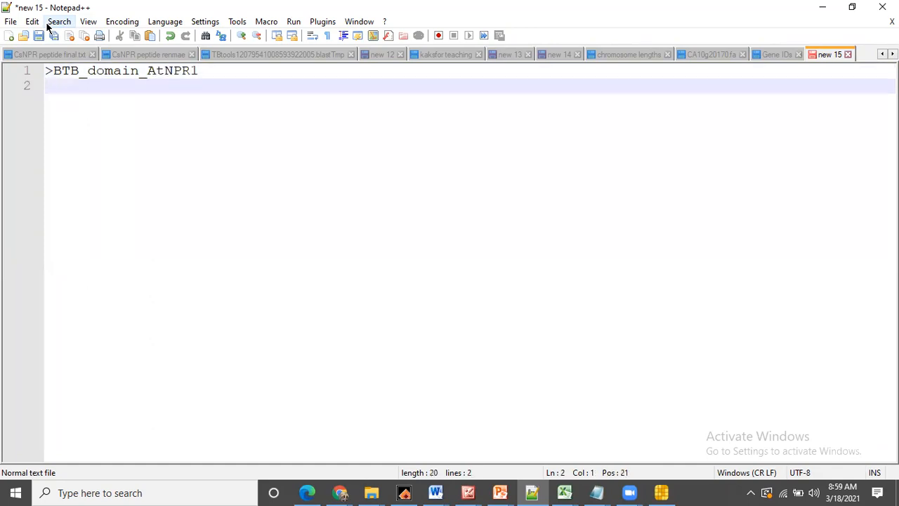
Step: Paste the copied BTB domain sequence beneath the header and check both ends of the FASTA entry
type("...KSALAAAkKEKDSNNTaavklelkeIAKDYEVGFDSVVTVLAYVYSSRVRPPpkgvsecadencchvacrpAVDFMLEVLYLAFIFKIPELITLYQRHL")
left_click_drag(286, 456, 48, 494)
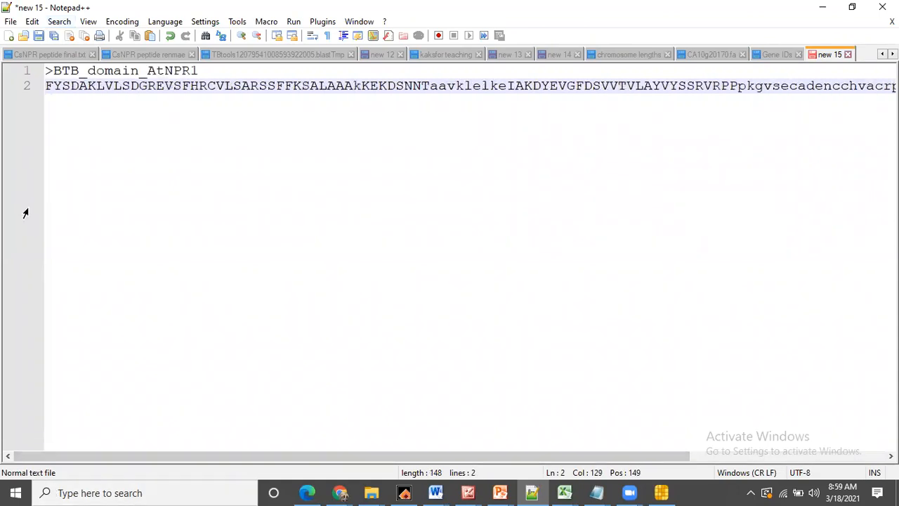
left_click_drag(54, 70, 43, 73)
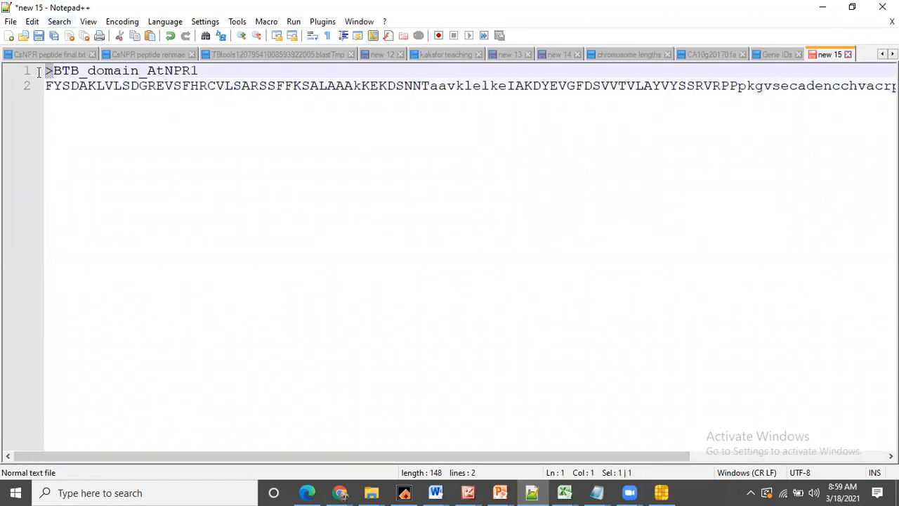
left_click(83, 129)
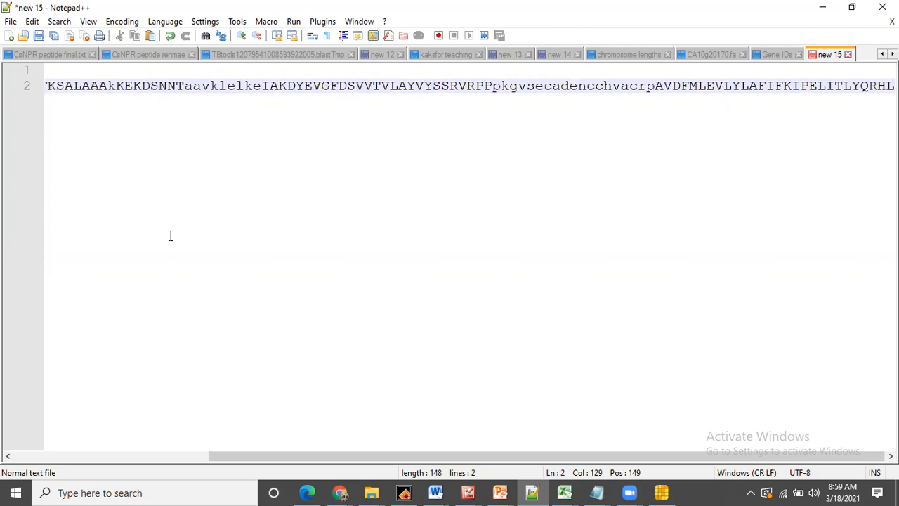
left_click_drag(234, 457, 2, 427)
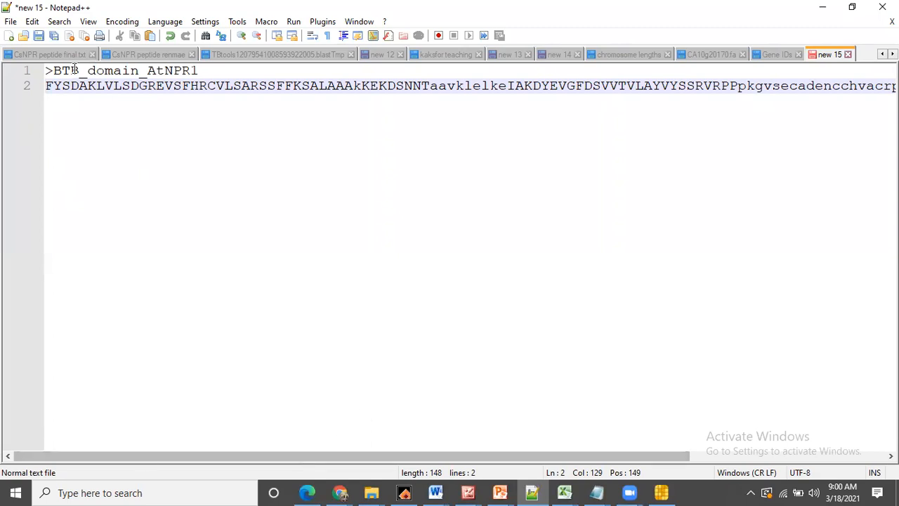
Step: Copy the complete BTB domain sequence line without its header
left_click(53, 101)
key("shift+End")
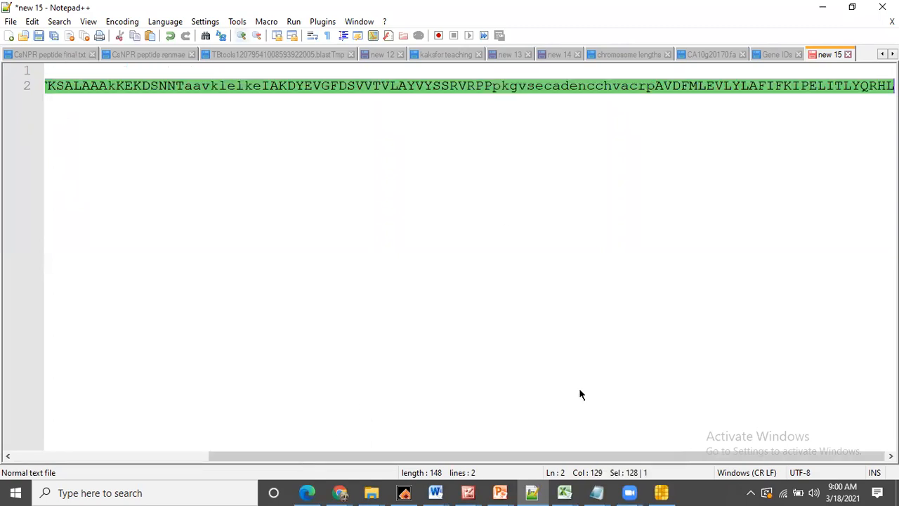
left_click_drag(414, 456, 255, 450)
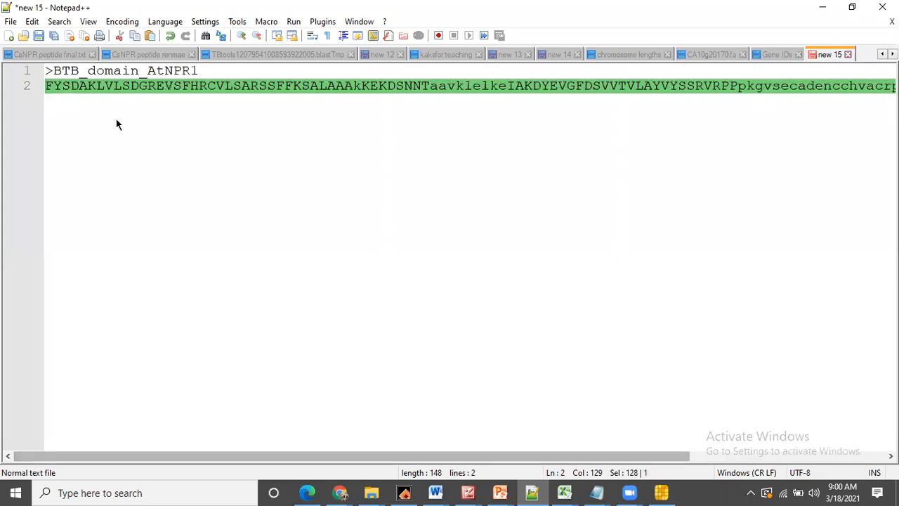
right_click(84, 85)
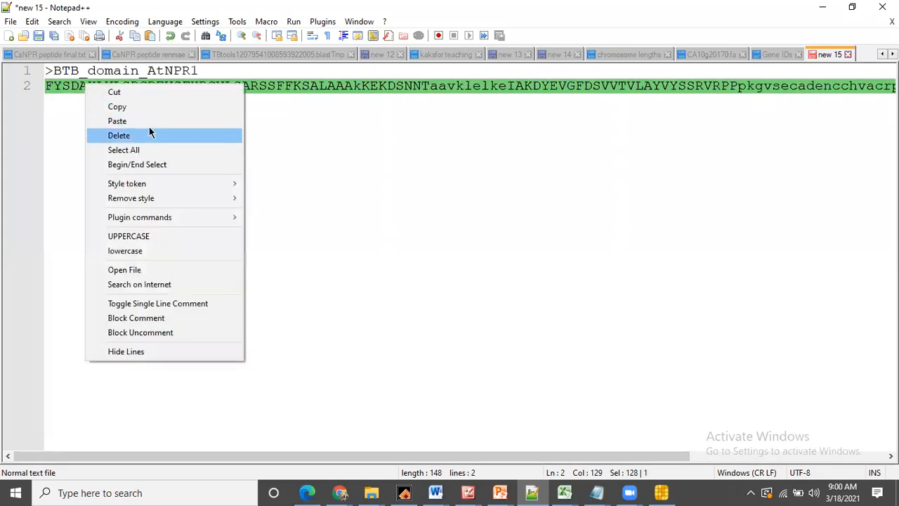
left_click(140, 107)
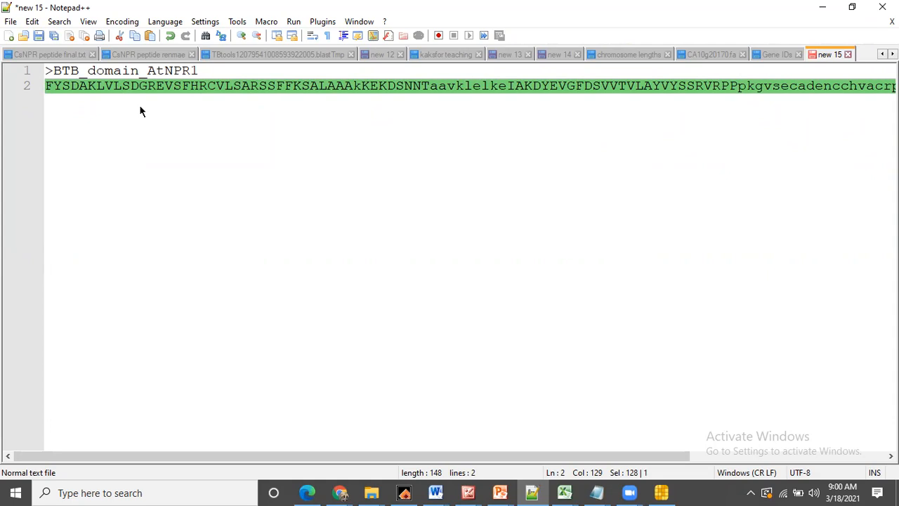
right_click(154, 81)
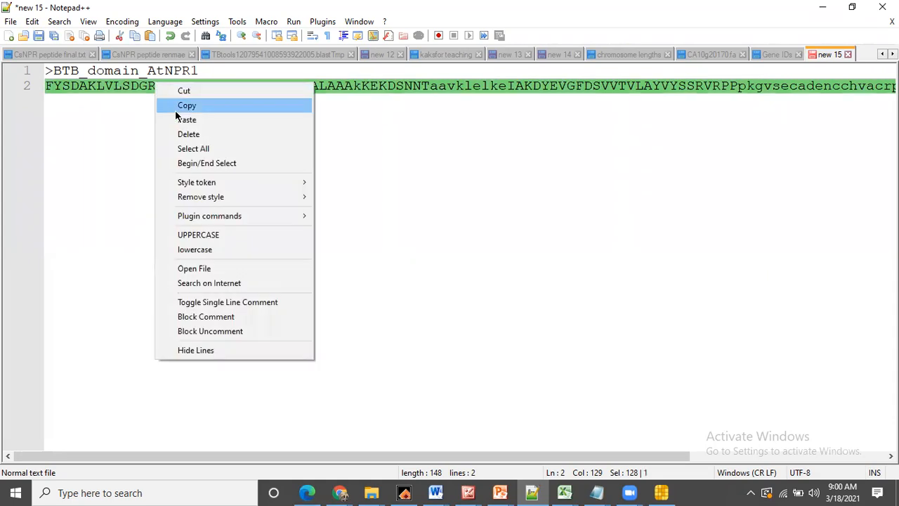
left_click(175, 107)
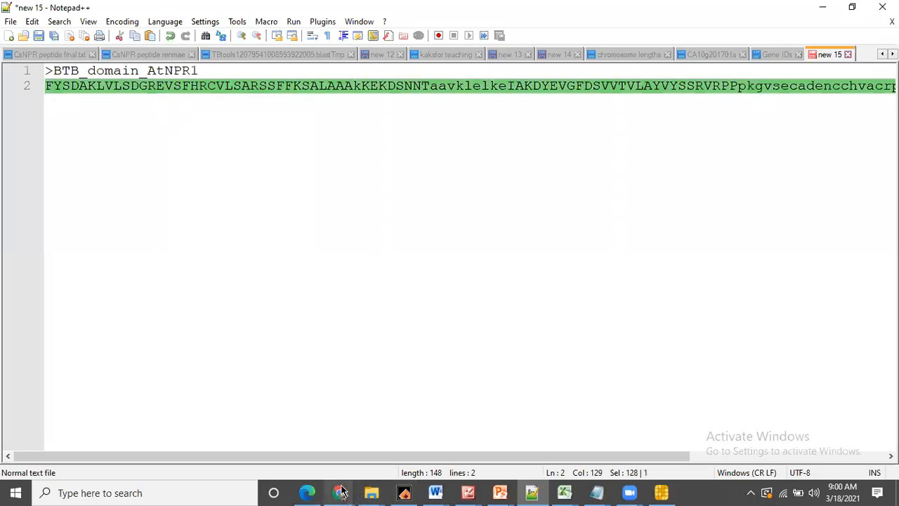
Step: Switch to Chrome and review the NPR1 FASTA record in NCBI and the BTB match's #SEQ line in Pfam
left_click(341, 492)
left_click(254, 435)
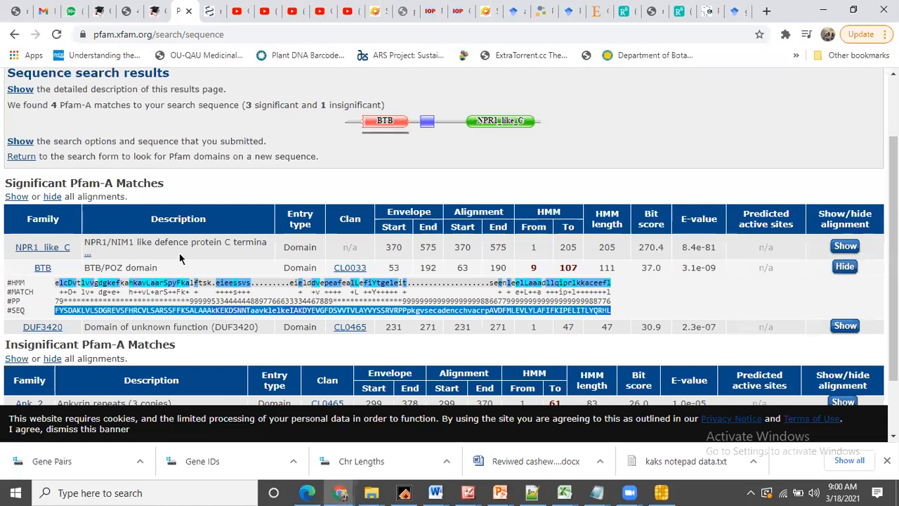
left_click(217, 5)
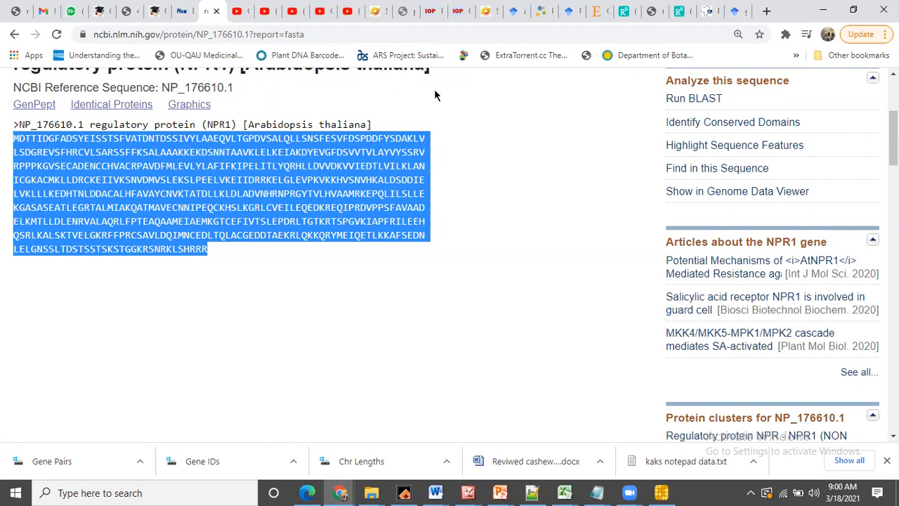
left_click(183, 11)
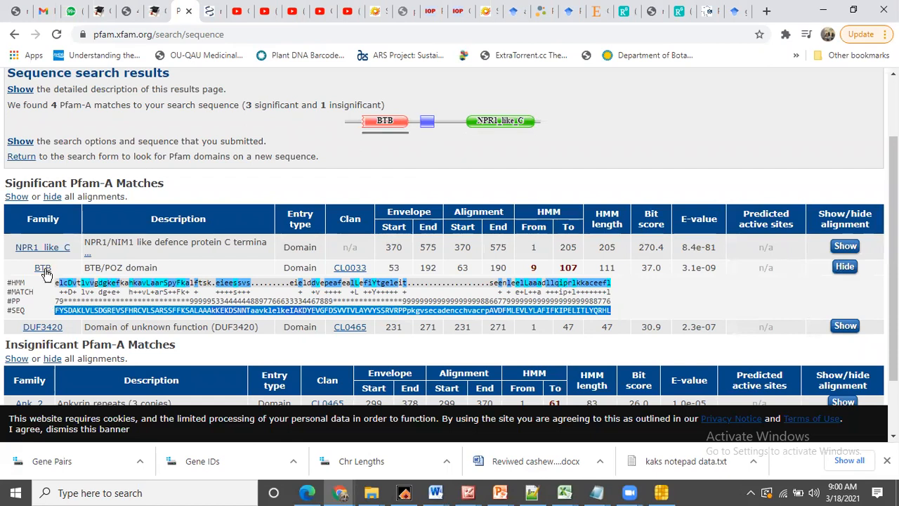
left_click(841, 269)
left_click(843, 269)
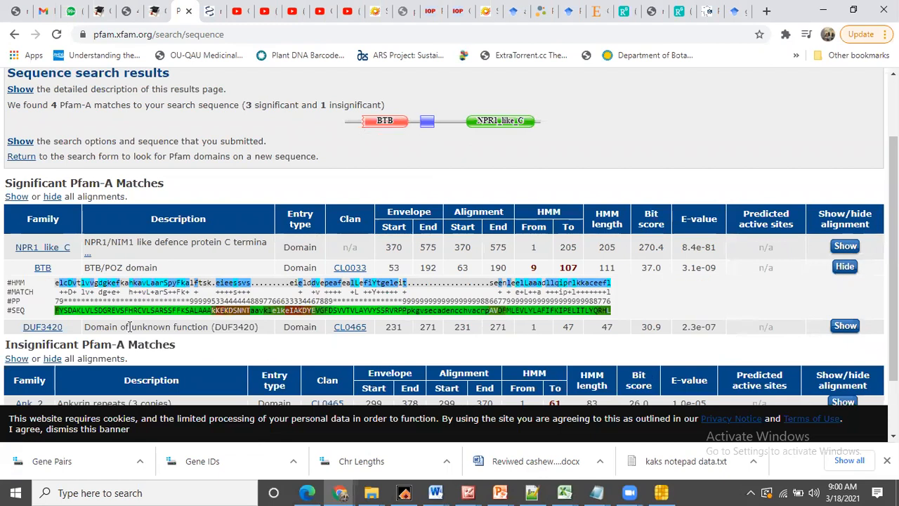
mouse_move(58, 311)
left_click_drag(58, 310, 613, 323)
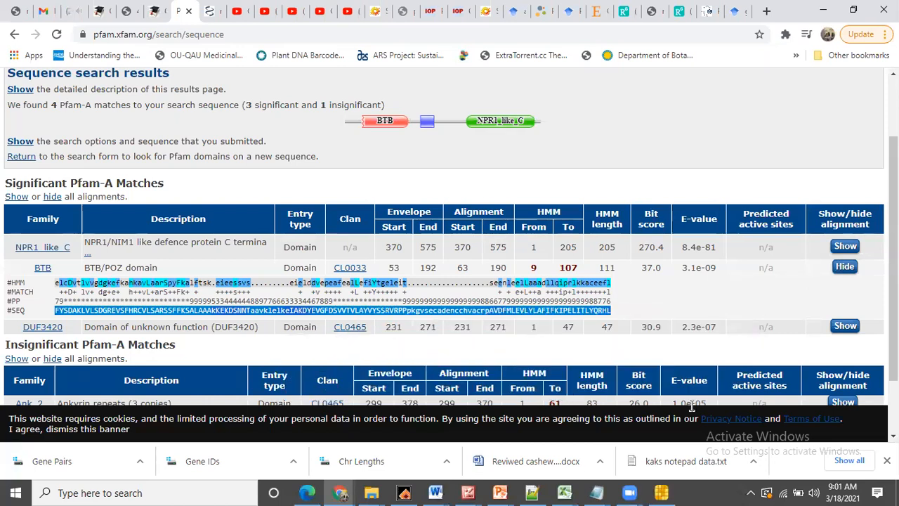
Step: Switch back to Notepad++ and review the stored BTB domain sequence
left_click(531, 492)
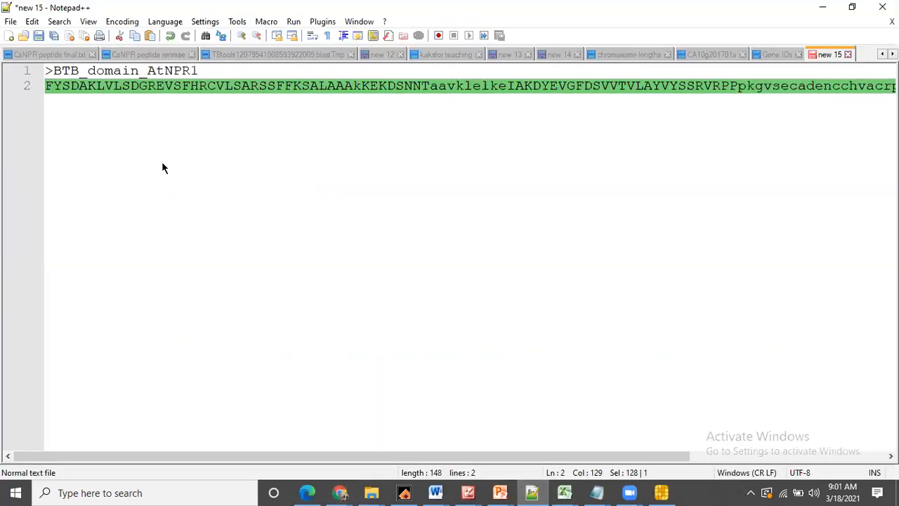
mouse_move(328, 490)
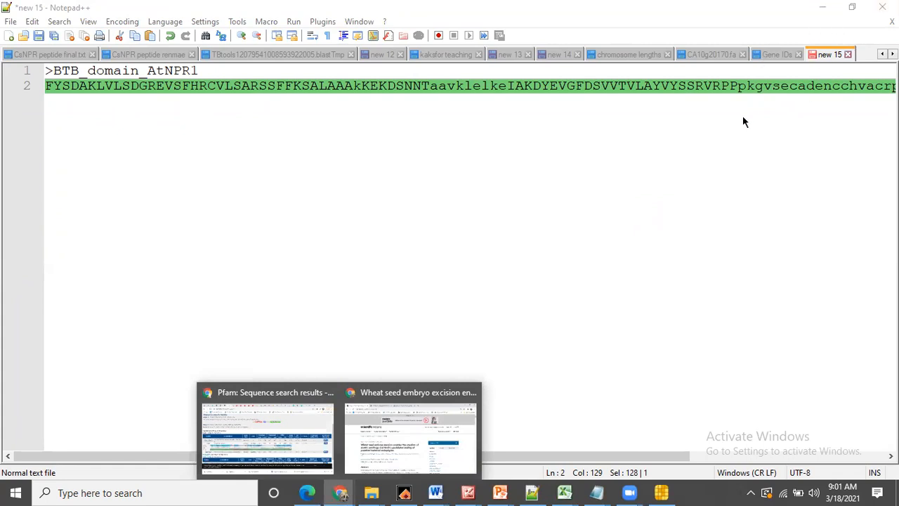
right_click(422, 85)
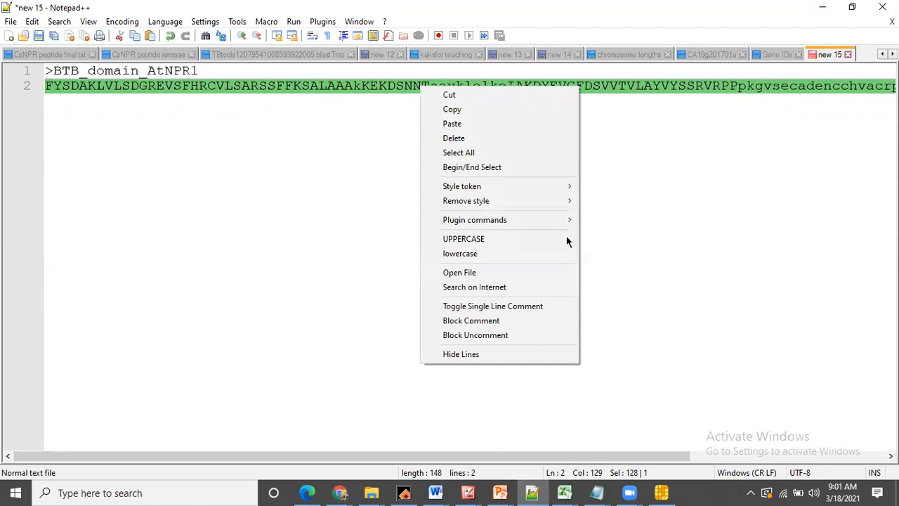
left_click(667, 294)
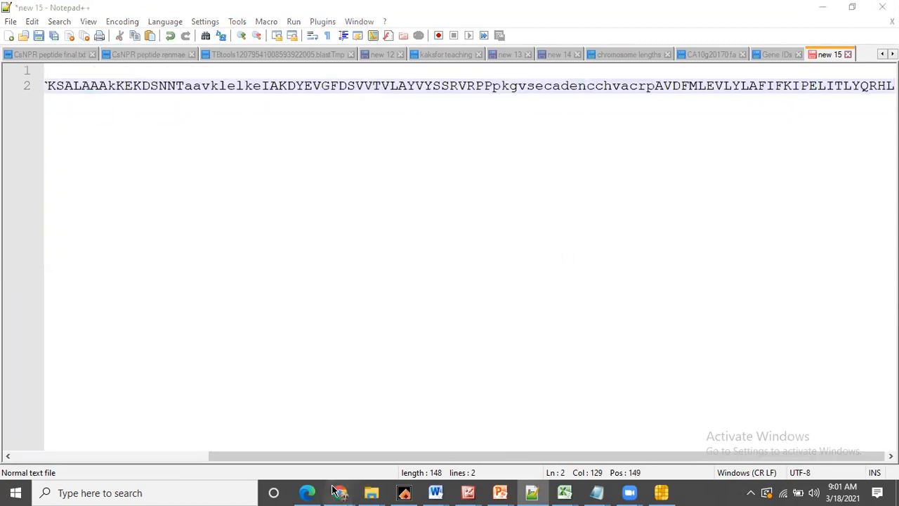
Step: Switch to Chrome and open the Phytozome portal (phytozome.jgi.doe.gov/pz/portal.html) in place of the IOPscience NPR1 article
left_click(212, 430)
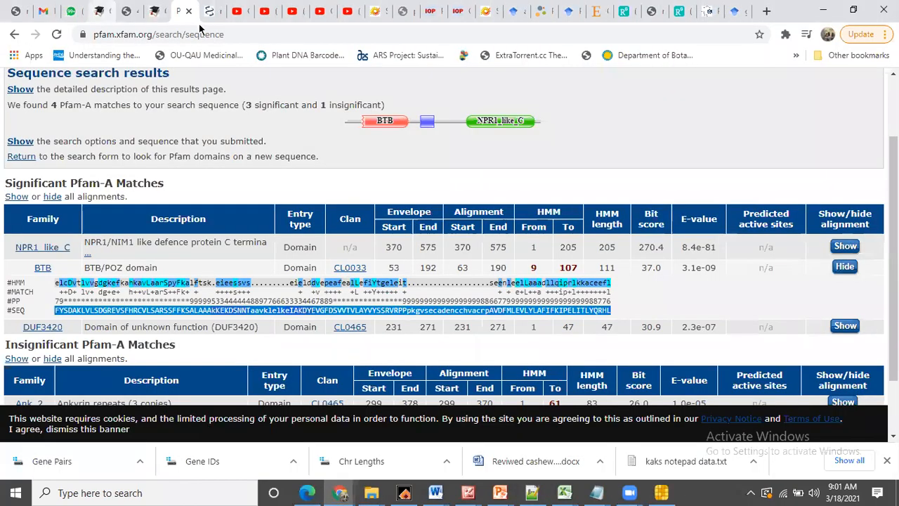
left_click(128, 10)
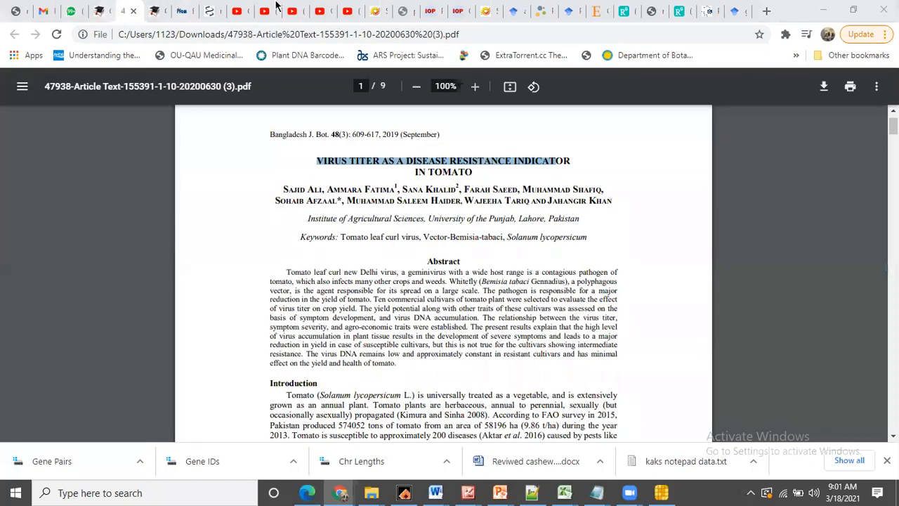
left_click(427, 11)
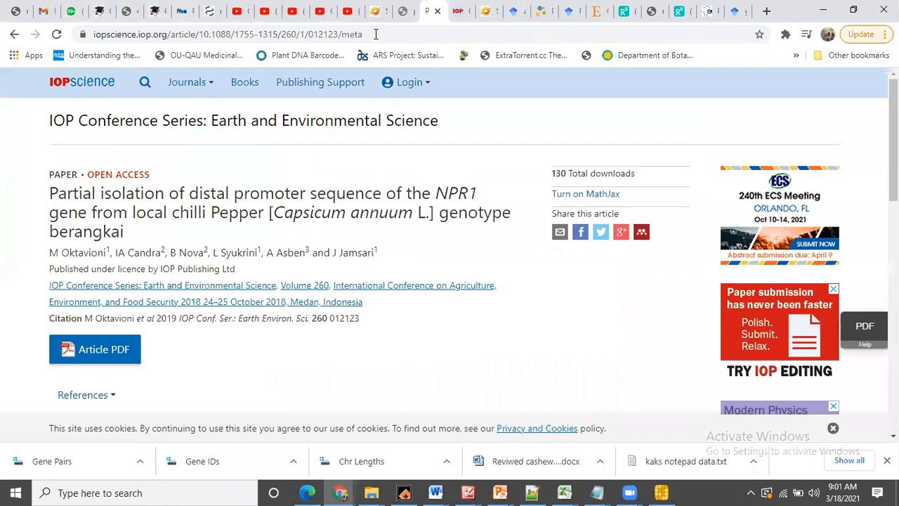
left_click(376, 32)
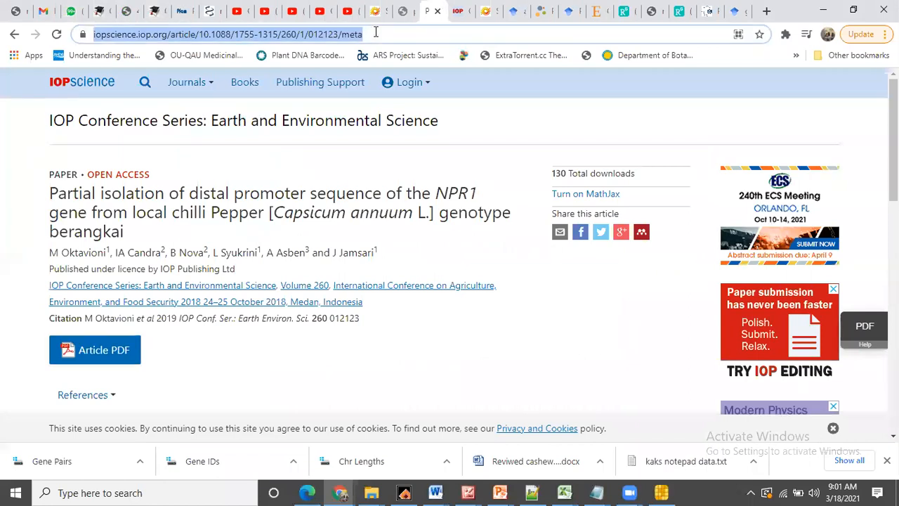
type("phyt")
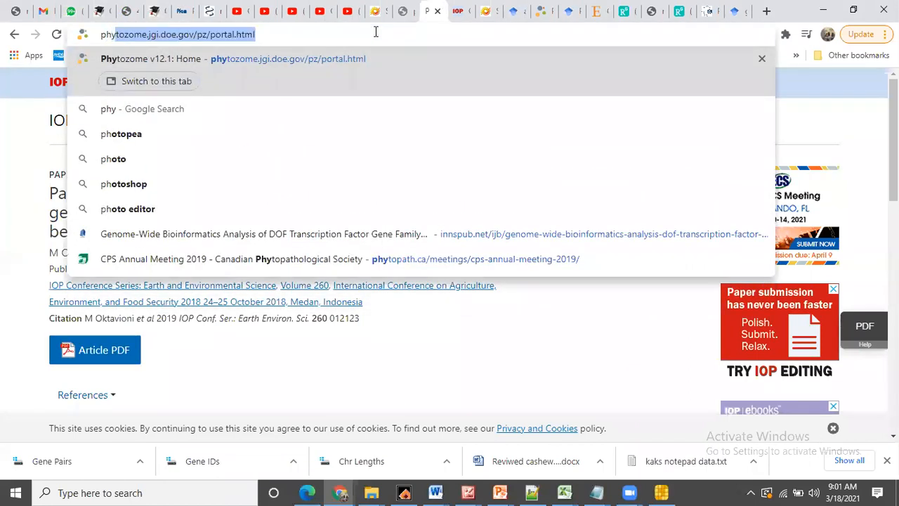
key("Return")
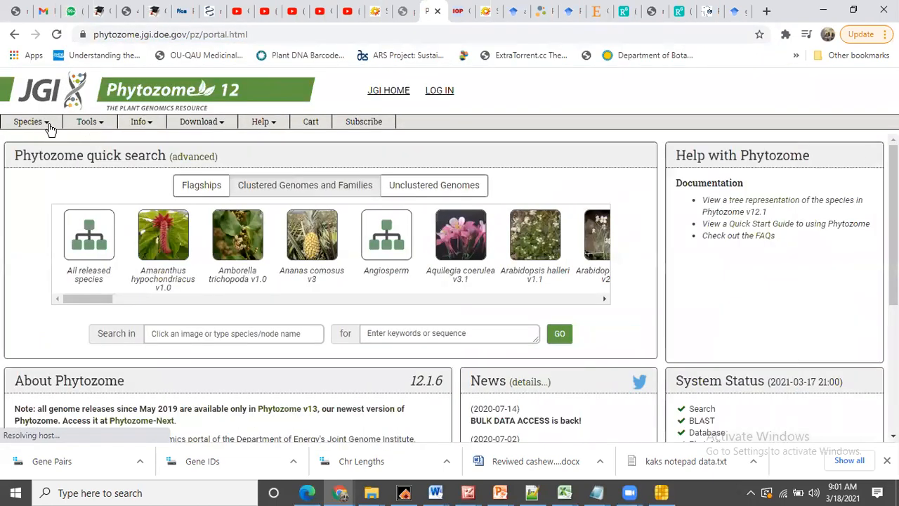
Step: Open the BLAST search for the species Cucumis sativus v1.0 in Phytozome
left_click(46, 121)
left_click(225, 150)
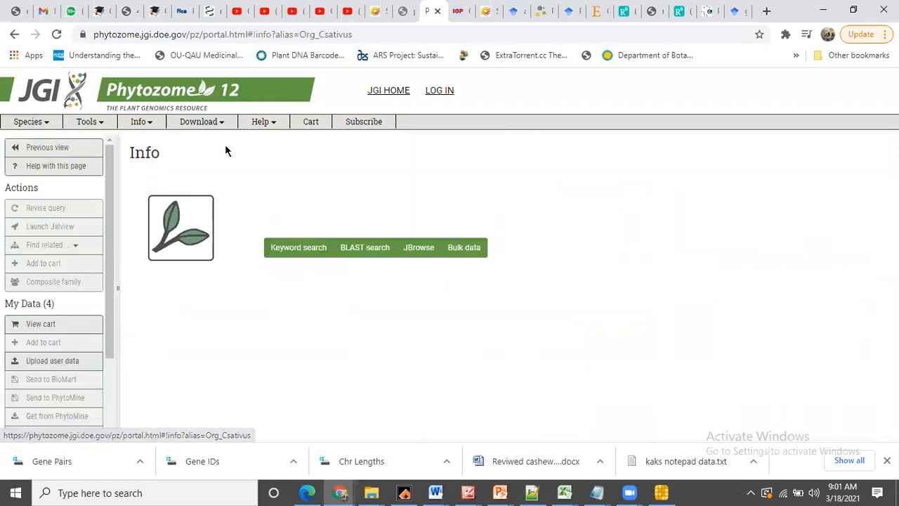
left_click(365, 254)
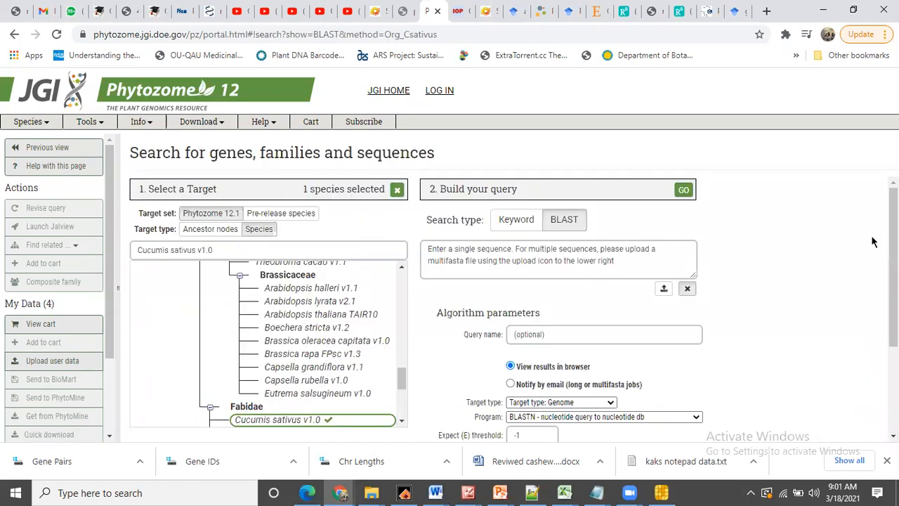
Step: Set the BLAST target type to Proteome and run the search with the copied BTB domain sequence as the query
left_click_drag(893, 246, 894, 284)
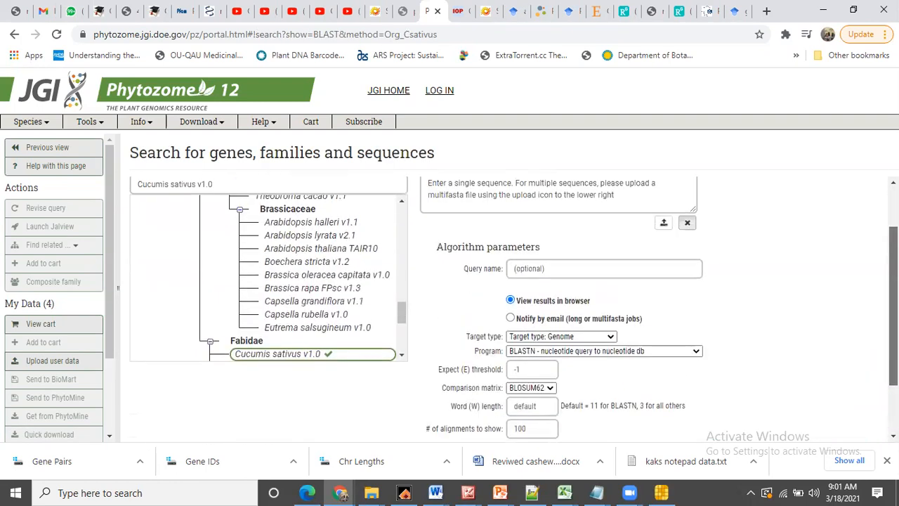
left_click(561, 336)
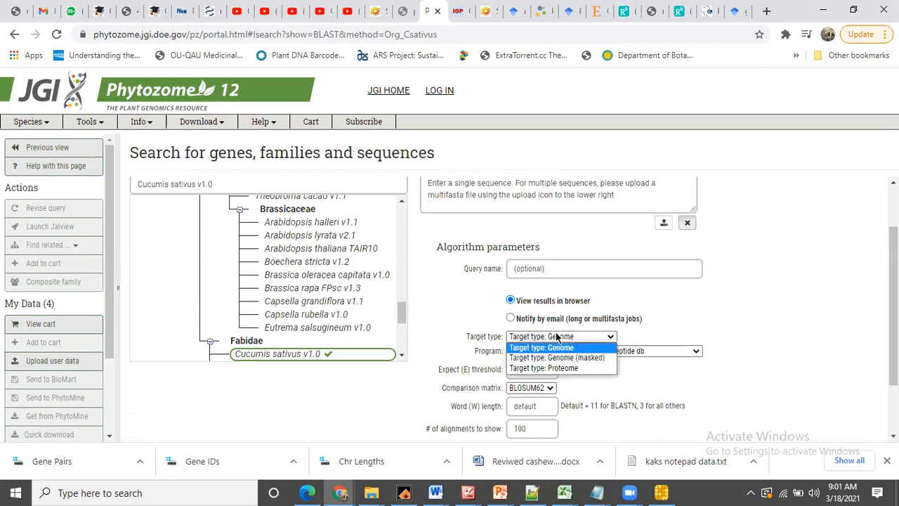
left_click(532, 367)
left_click_drag(893, 309, 893, 271)
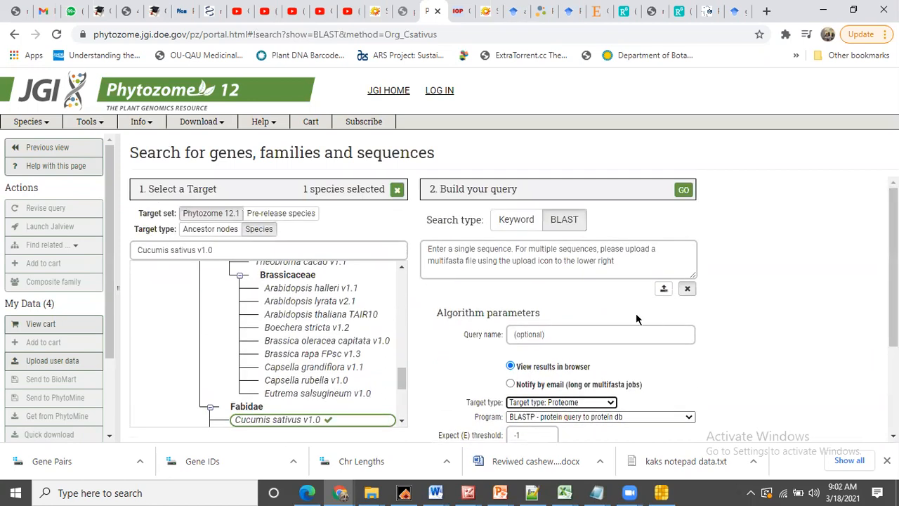
left_click(520, 253)
key("ctrl+v")
left_click(684, 191)
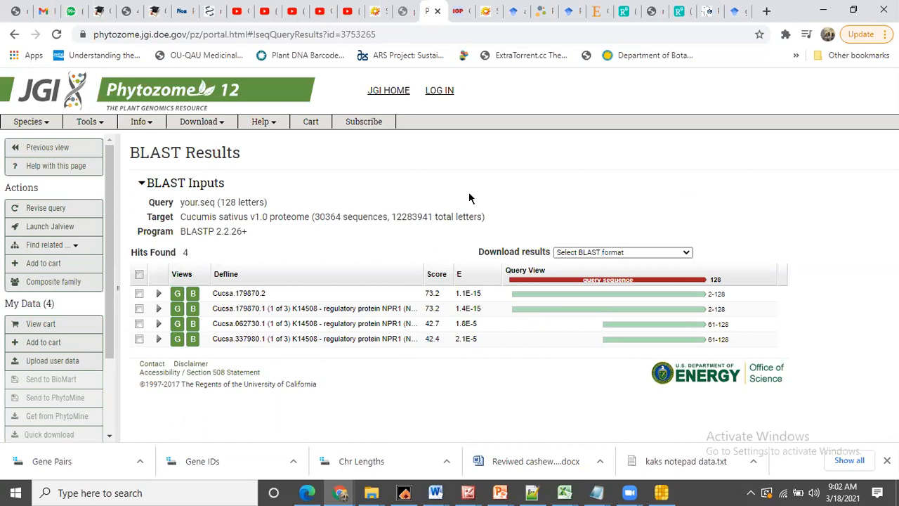
Step: Select every hit in the BLAST results and view the cart contents
left_click(138, 274)
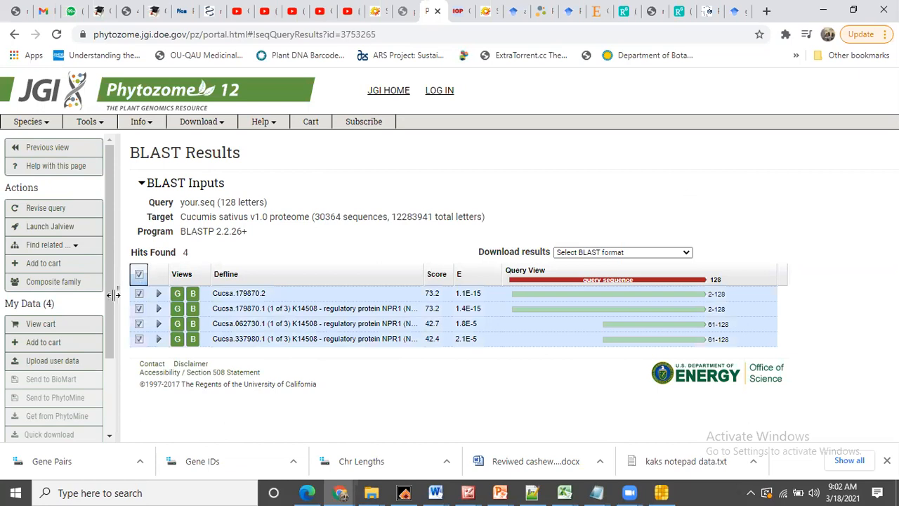
scroll(110, 287, "down", 3)
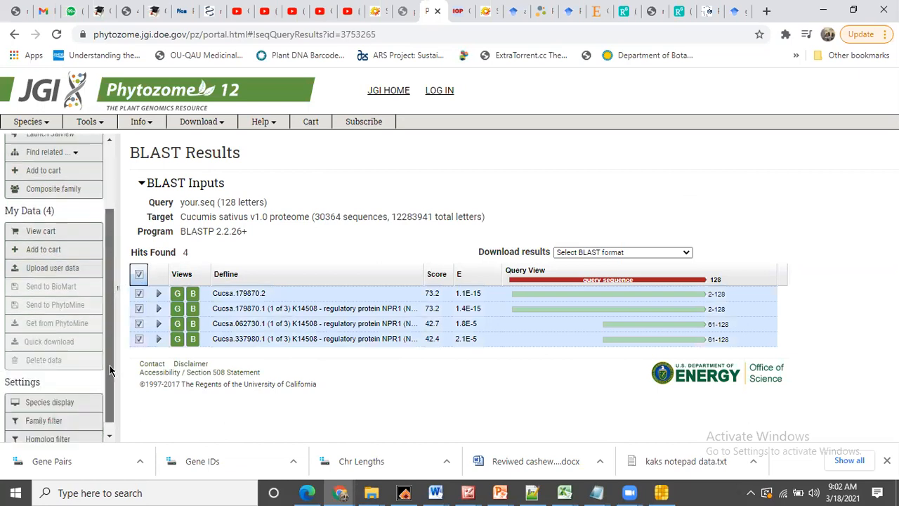
scroll(112, 288, "up", 3)
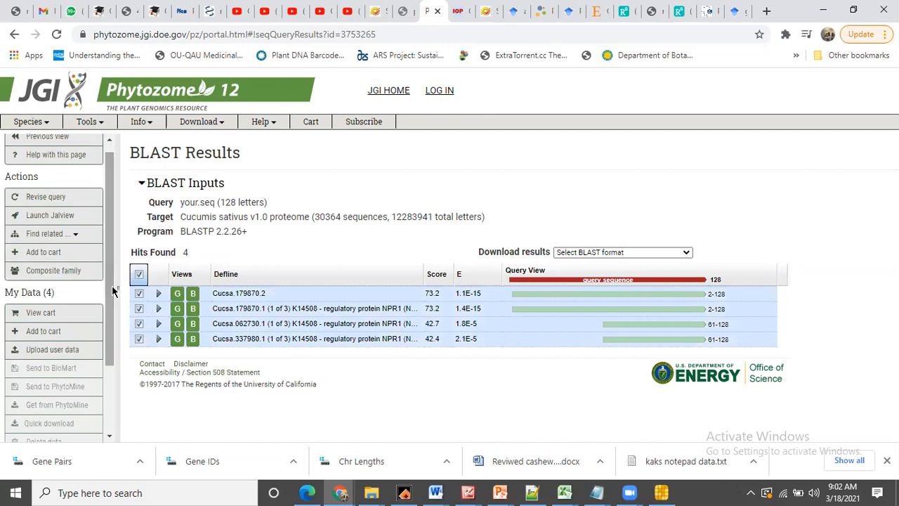
left_click(40, 316)
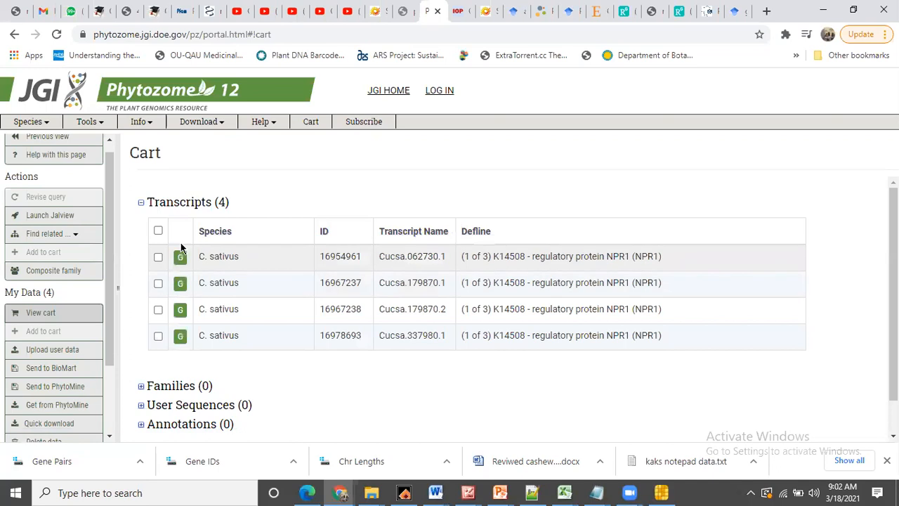
Step: Delete all the C. sativus transcripts from the cart and return to the BLAST results
left_click(159, 230)
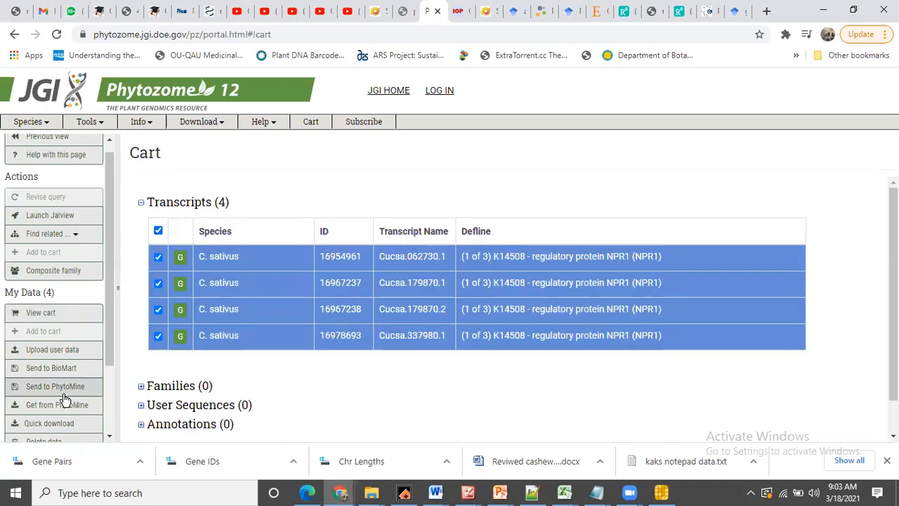
left_click_drag(112, 307, 111, 410)
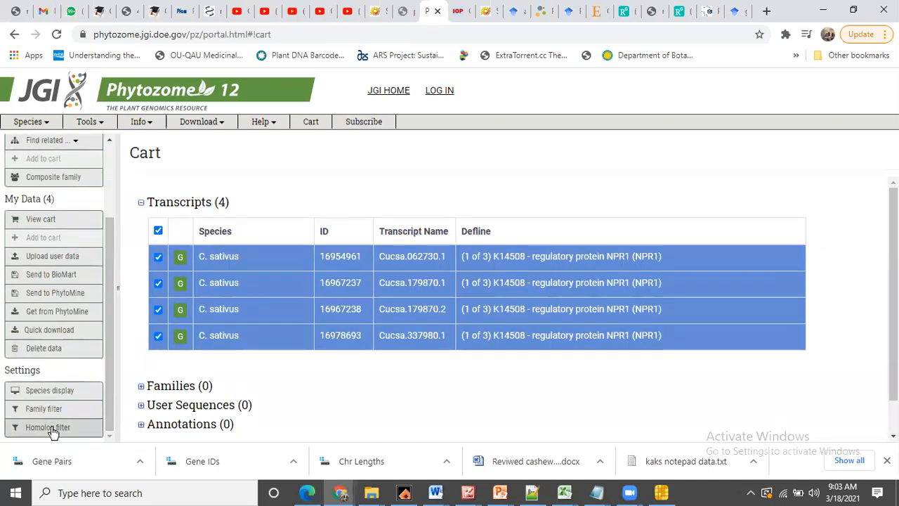
left_click(49, 346)
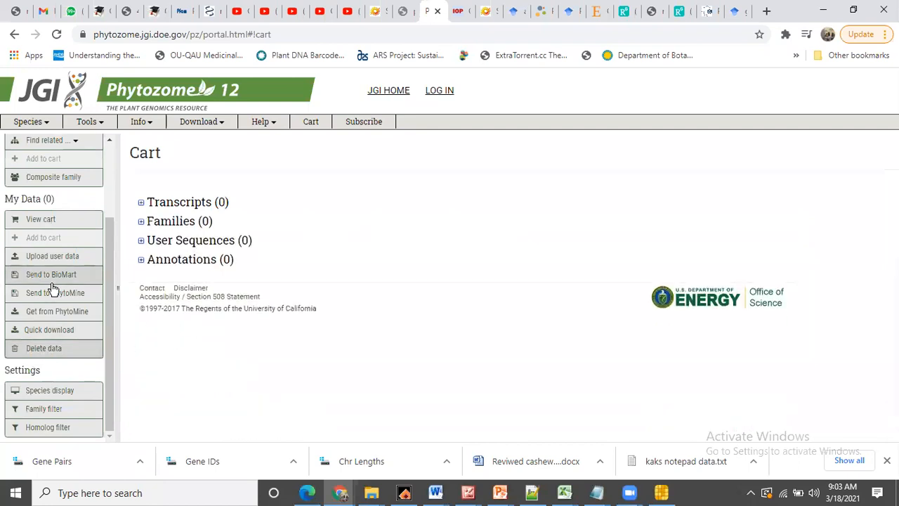
left_click(15, 39)
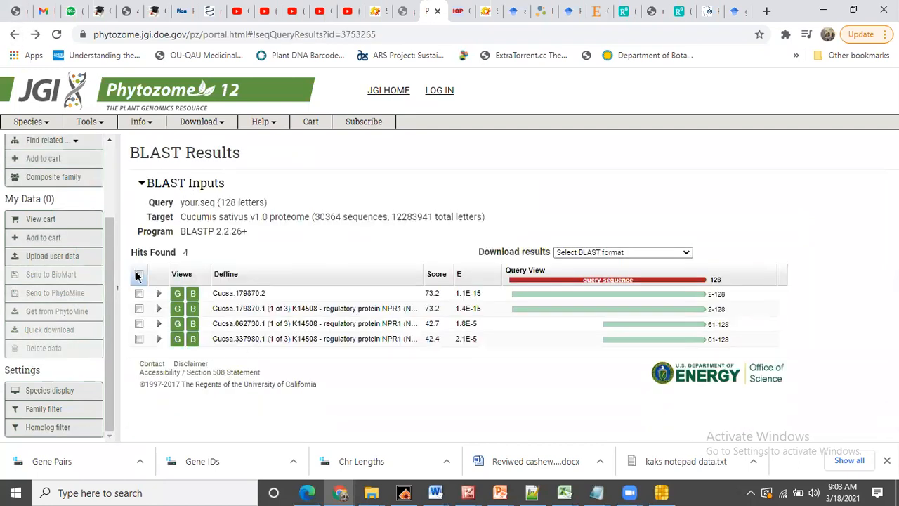
Step: Add all the BLAST hits to the cart and open the cart
left_click(138, 275)
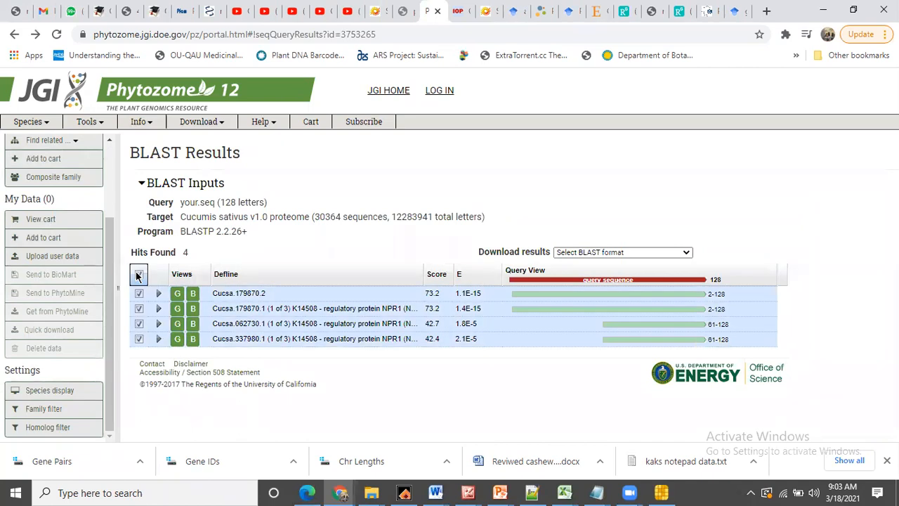
left_click(32, 239)
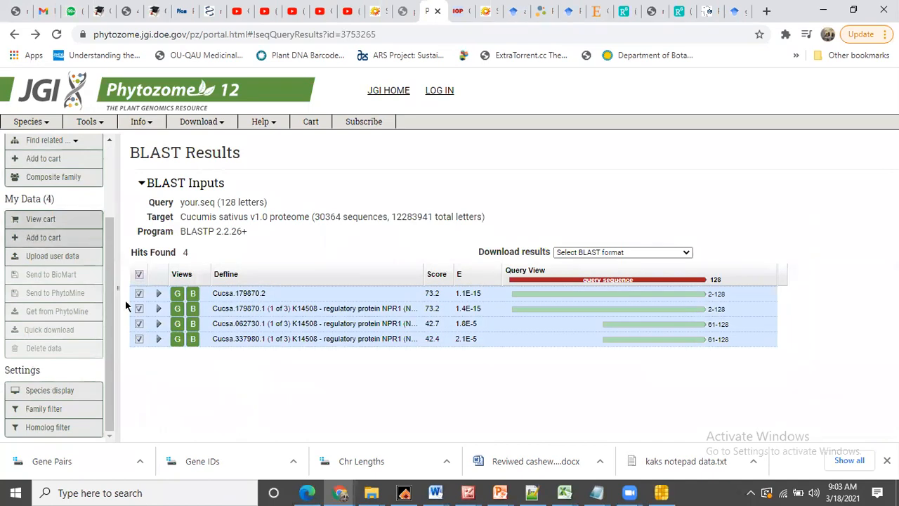
left_click(40, 220)
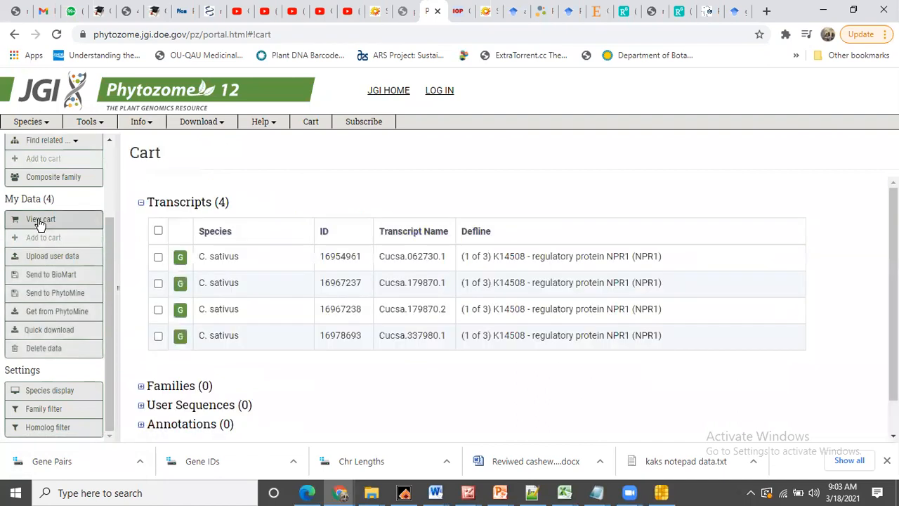
Step: Download the peptide sequences of all transcripts in the cart with Quick download
left_click(158, 230)
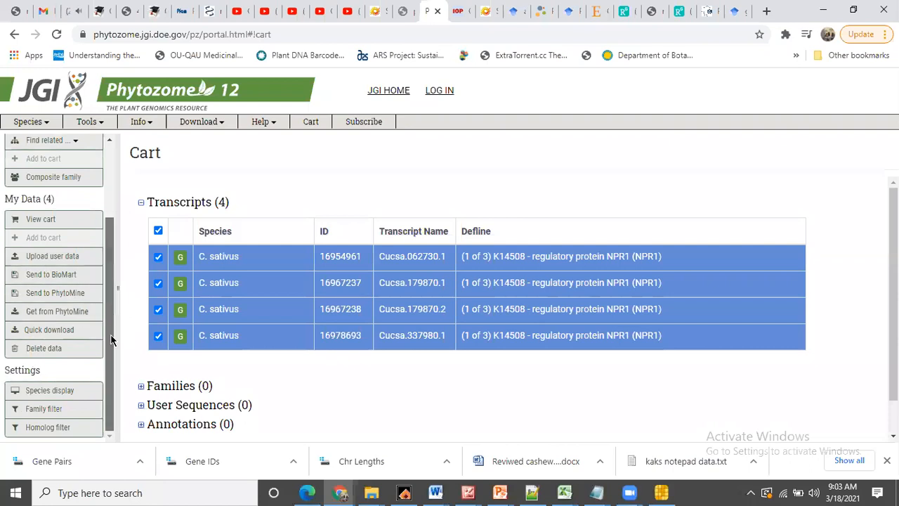
left_click(54, 335)
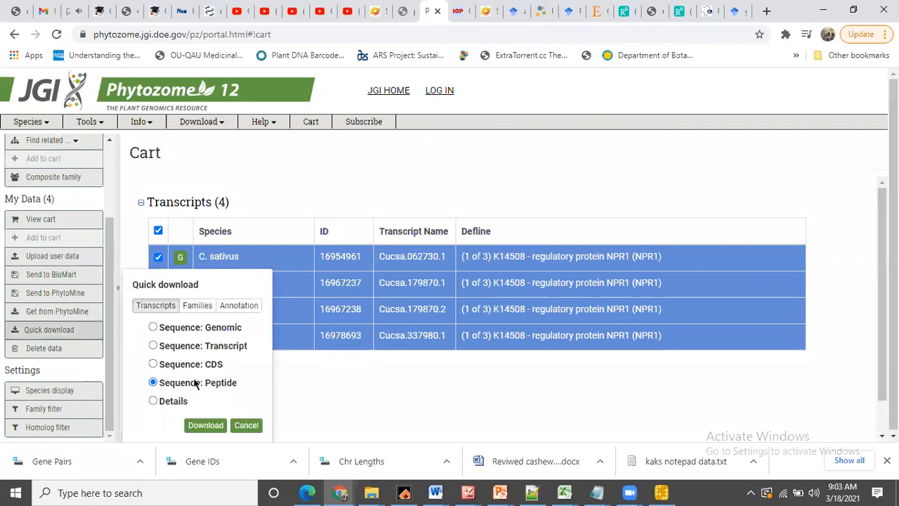
left_click(204, 426)
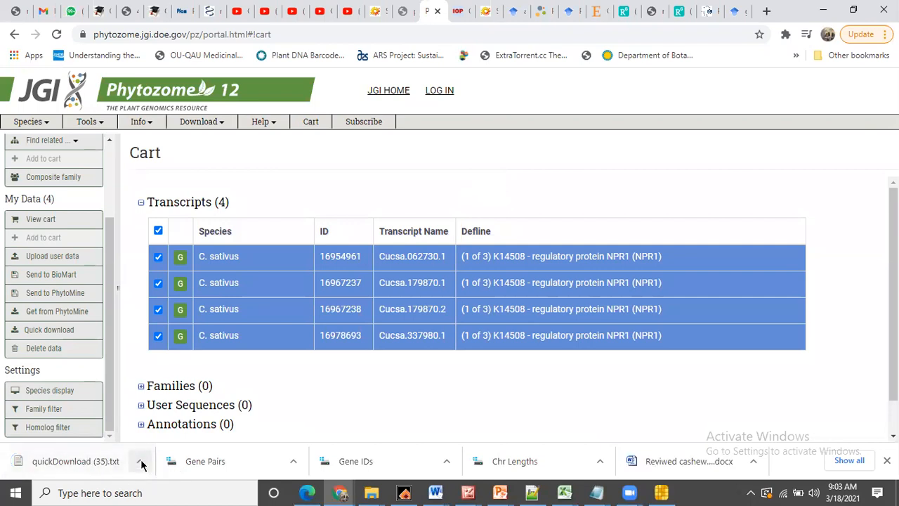
Step: Show the downloaded quickDownload (35).txt in its folder and cut the file
left_click(141, 464)
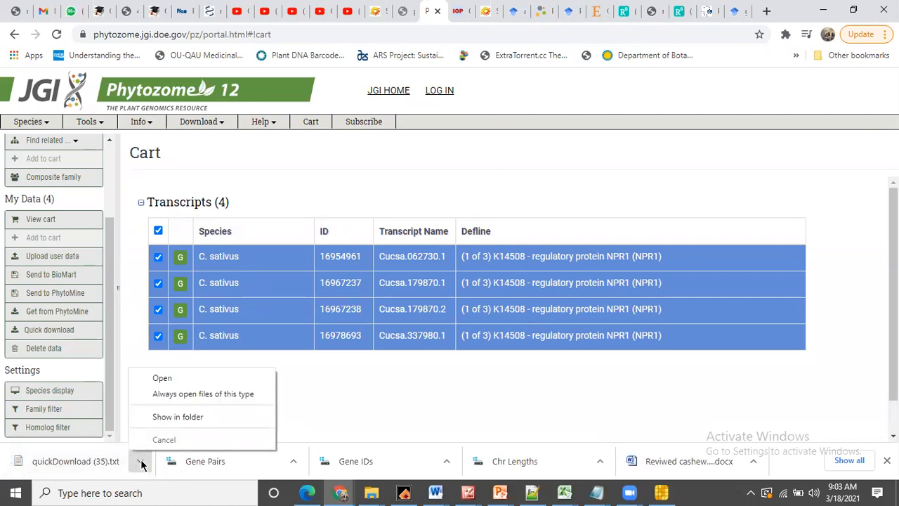
left_click(176, 418)
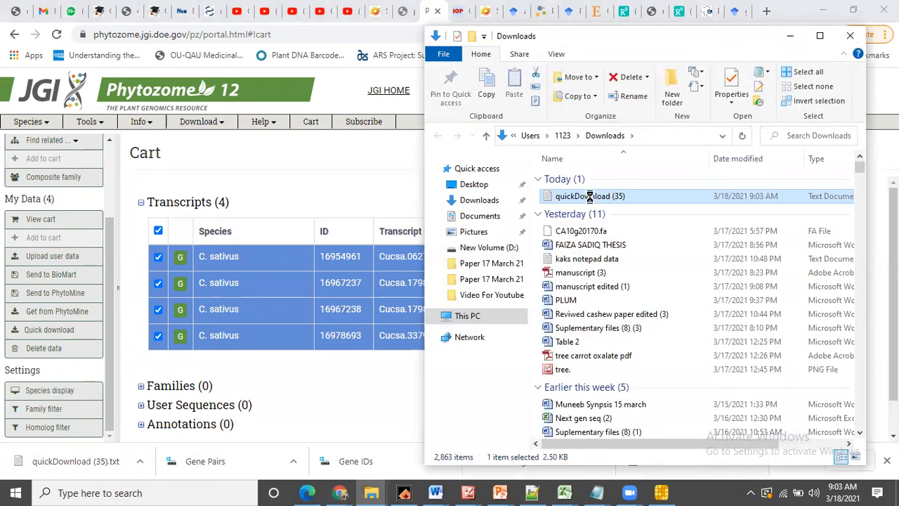
right_click(589, 197)
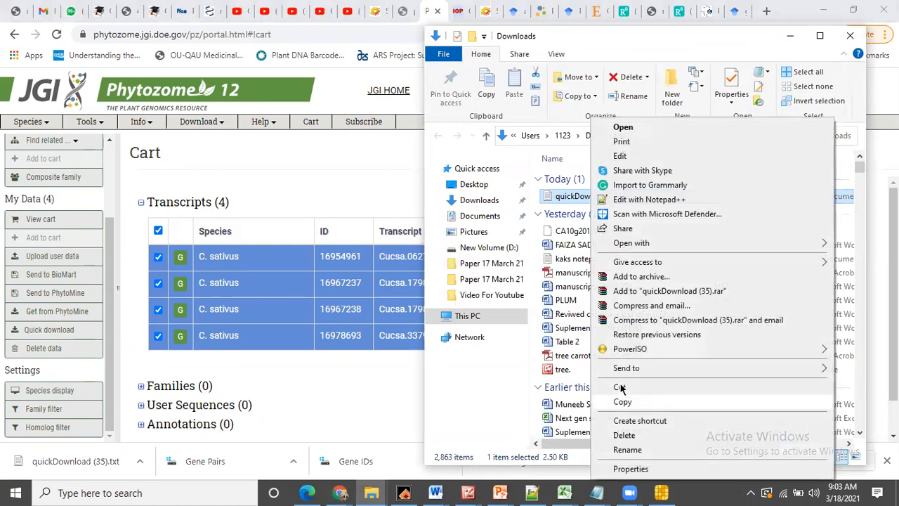
left_click(621, 387)
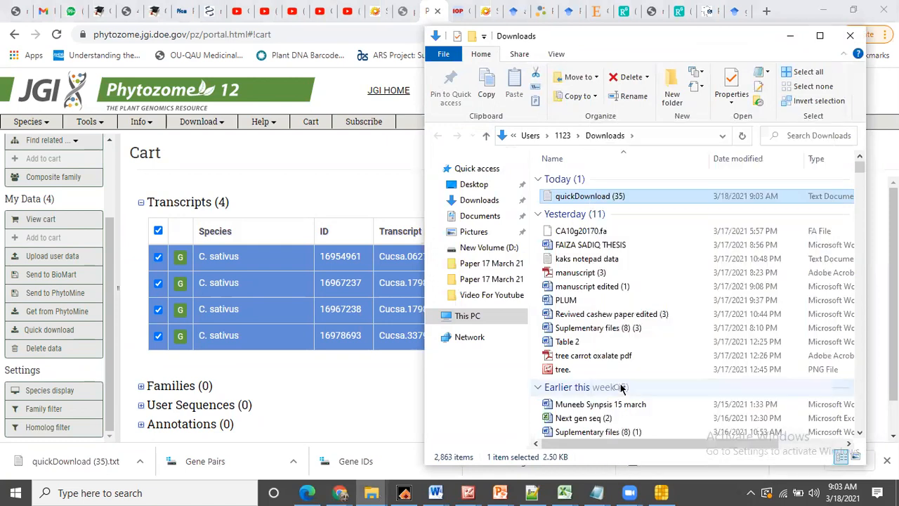
Step: Maximize the File Explorer window and go to the Project 21 folder inside Introductory Plant Biotechnology
left_click(819, 36)
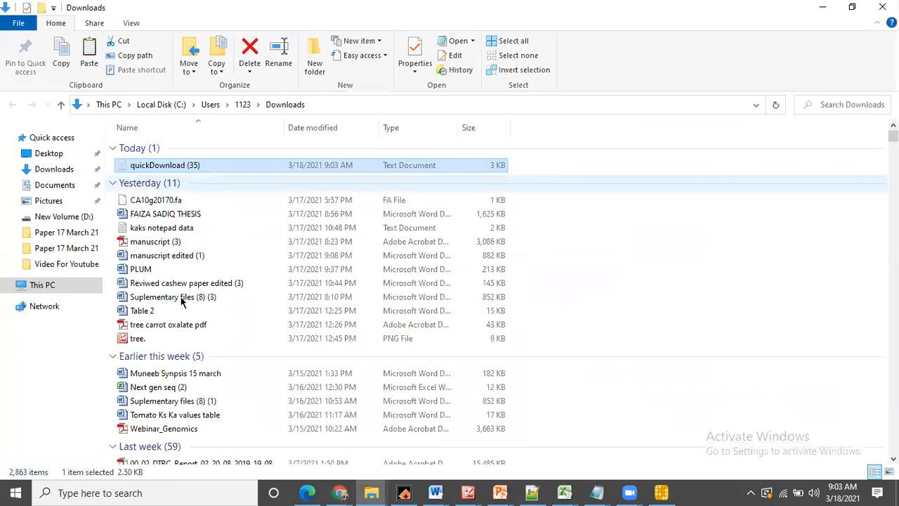
left_click(73, 232)
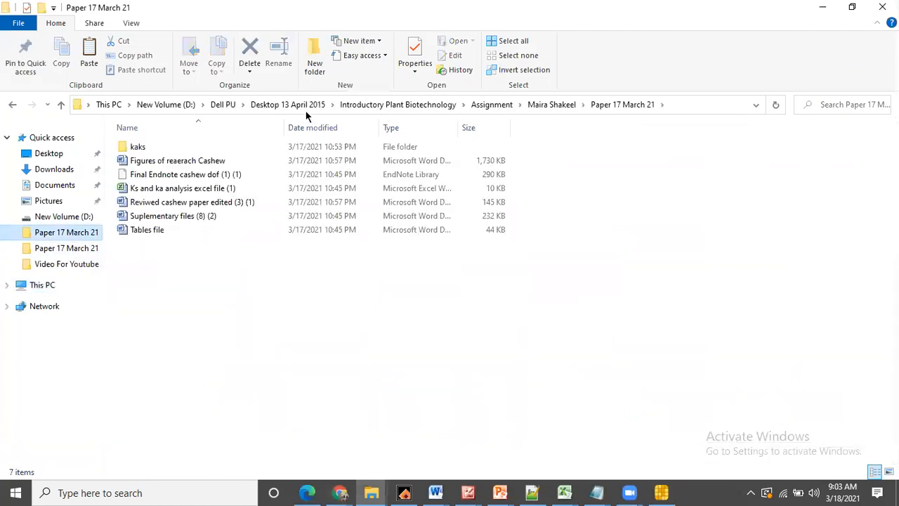
left_click(387, 115)
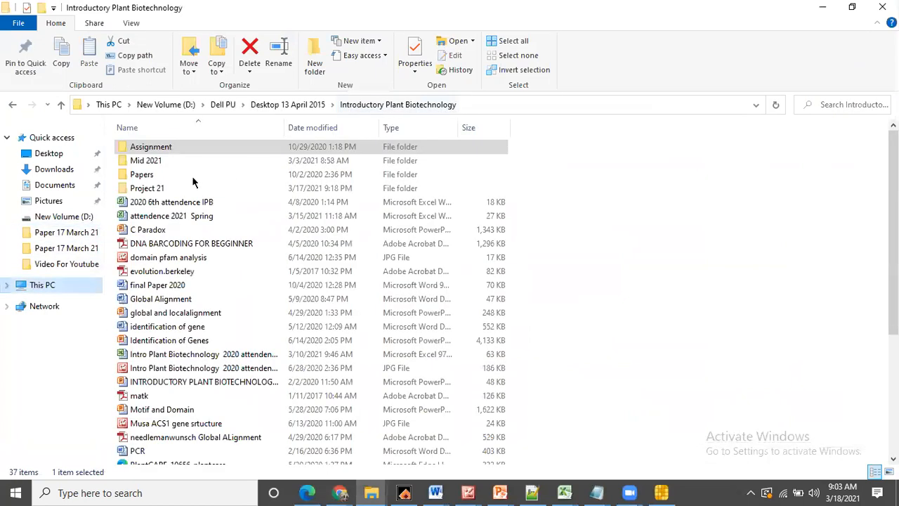
double_click(147, 188)
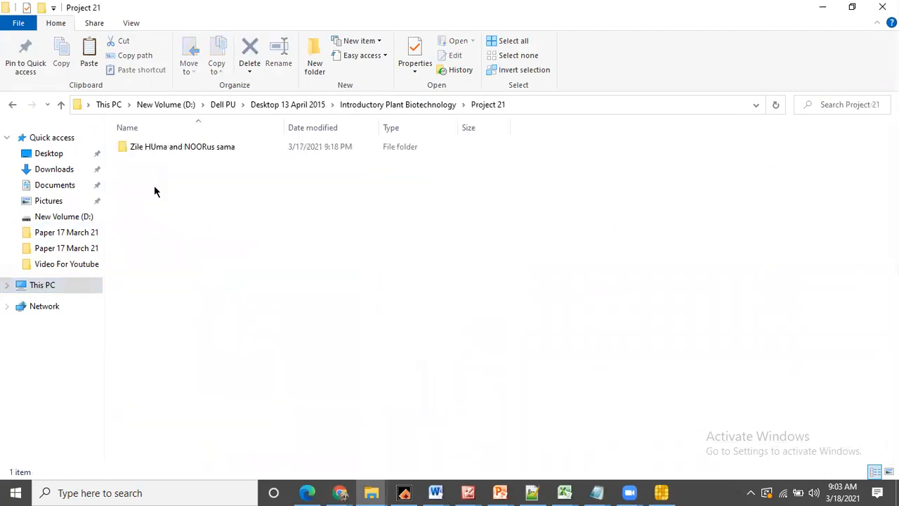
Step: Create a new folder named "Cucmber NPR" in Project 21
left_click(315, 51)
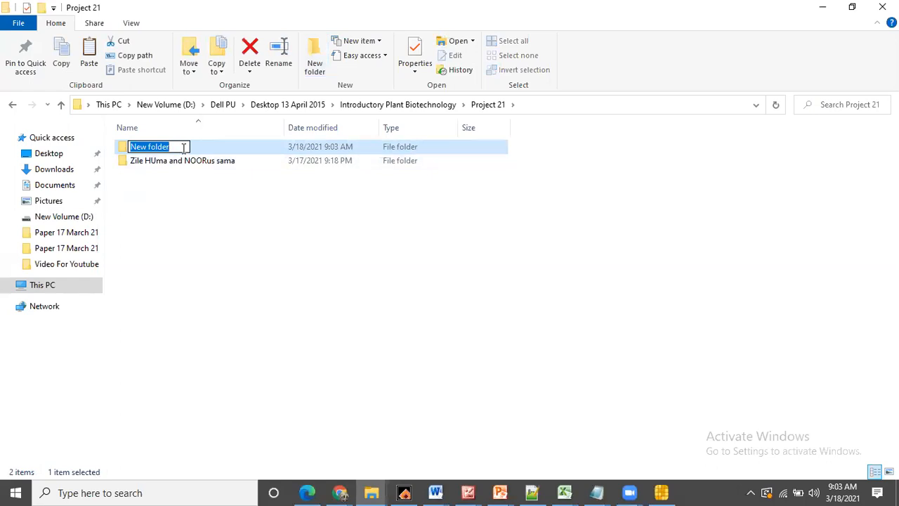
type("C")
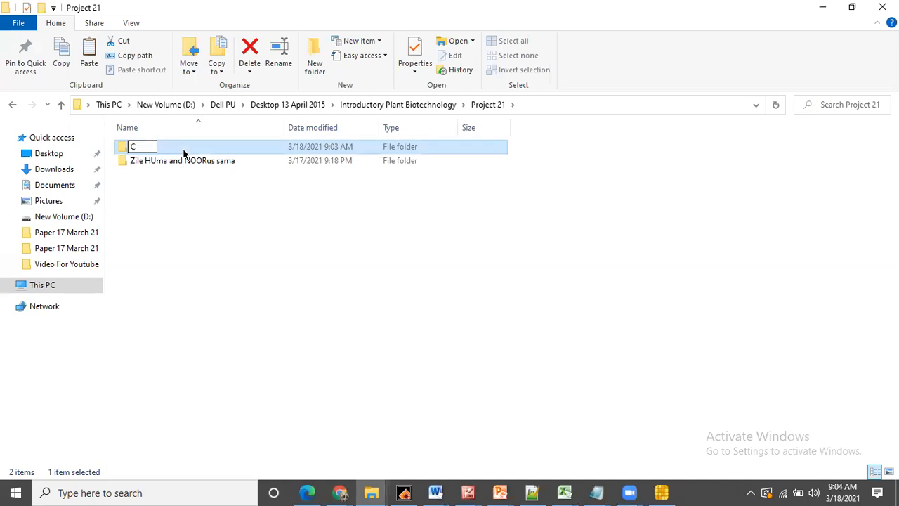
type("ucmber NPR")
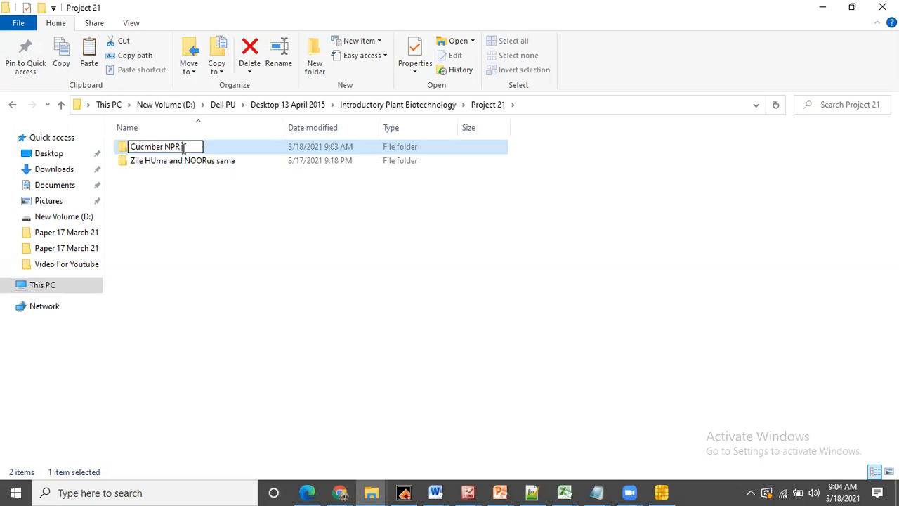
mouse_move(339, 492)
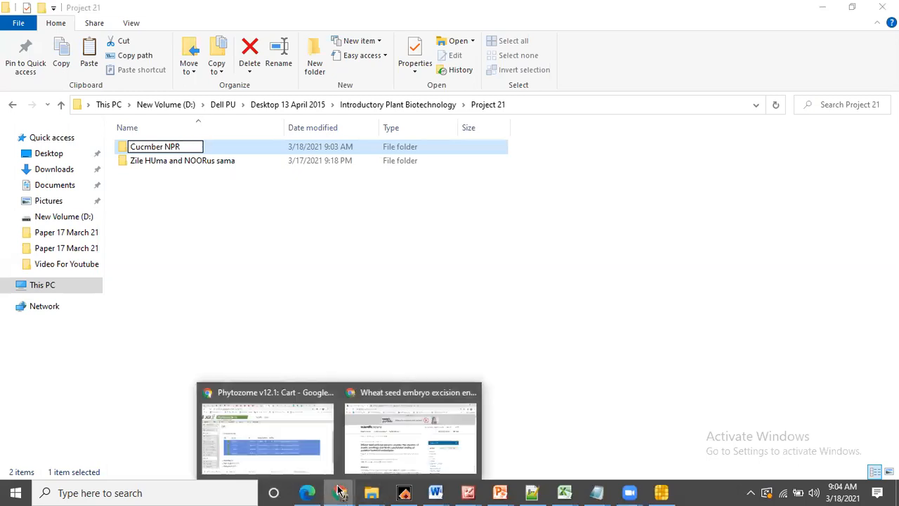
left_click(282, 200)
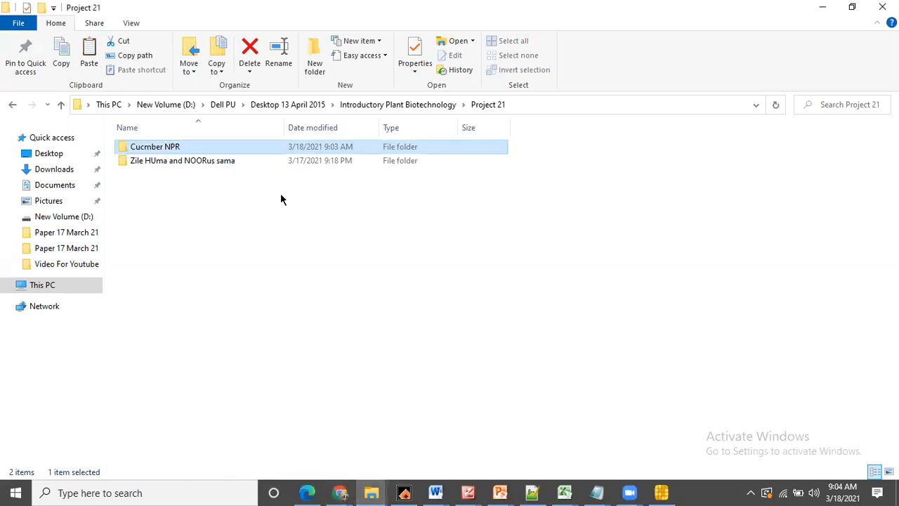
Step: Rename the Cucmber NPR folder by appending the two students' names joined with "and"
right_click(187, 147)
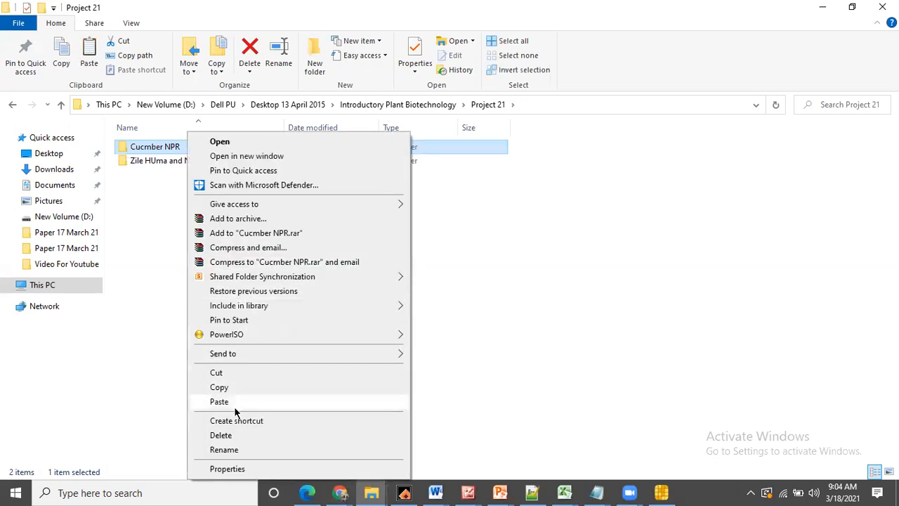
left_click(223, 450)
left_click(188, 146)
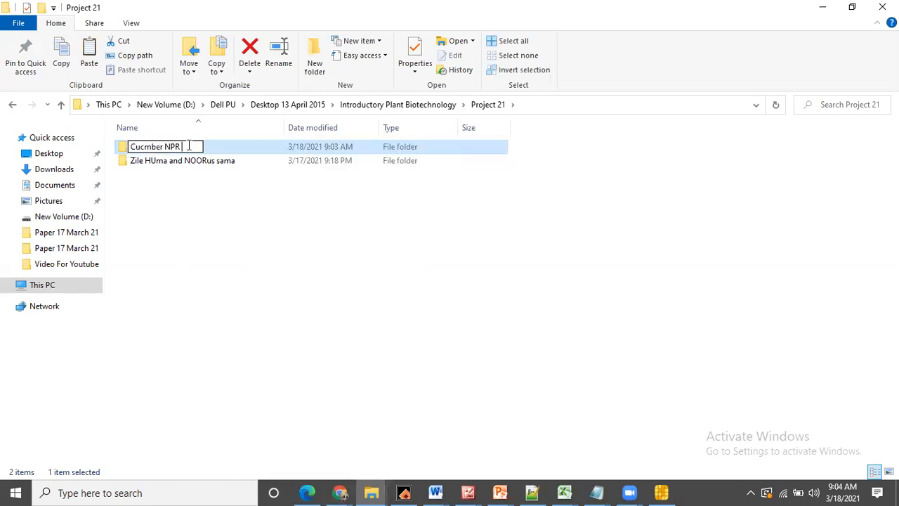
type("Hufsa")
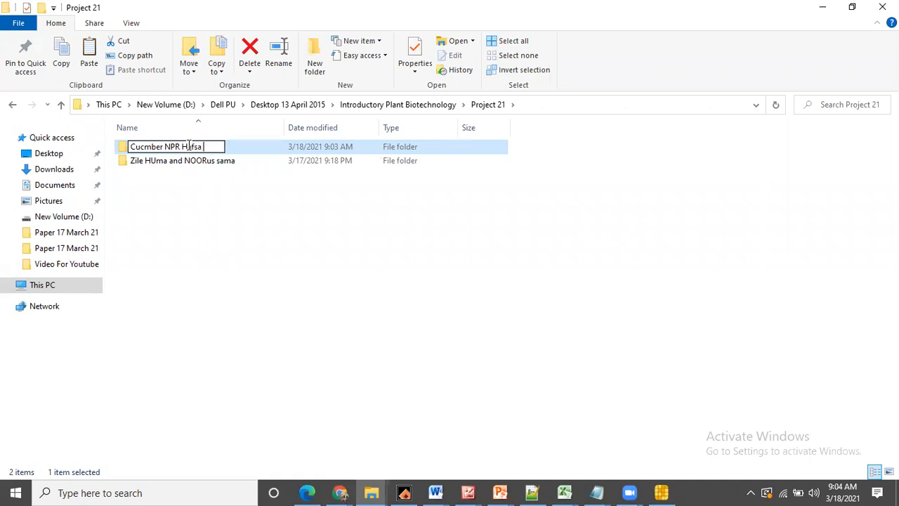
type(" and ARfa")
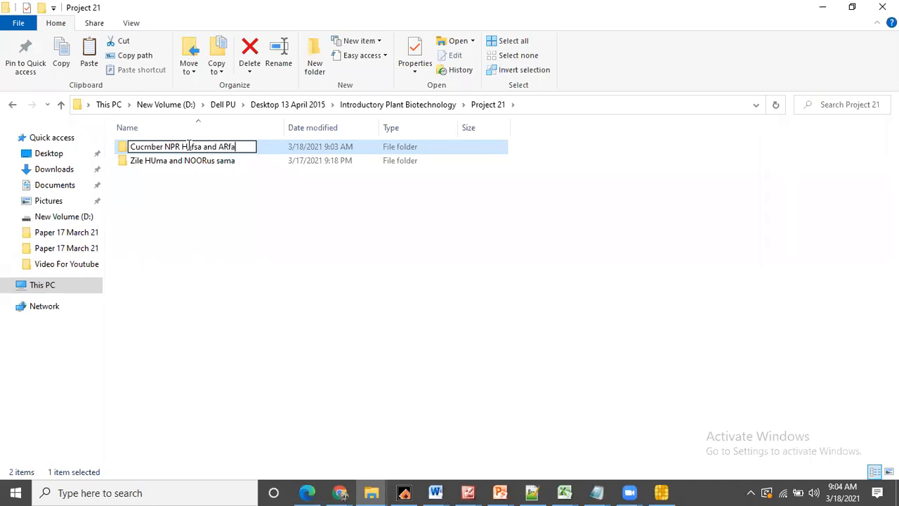
left_click(120, 147)
Step: Paste the cut quickDownload (35) file into the renamed folder and open it in Notepad++
double_click(121, 146)
right_click(199, 189)
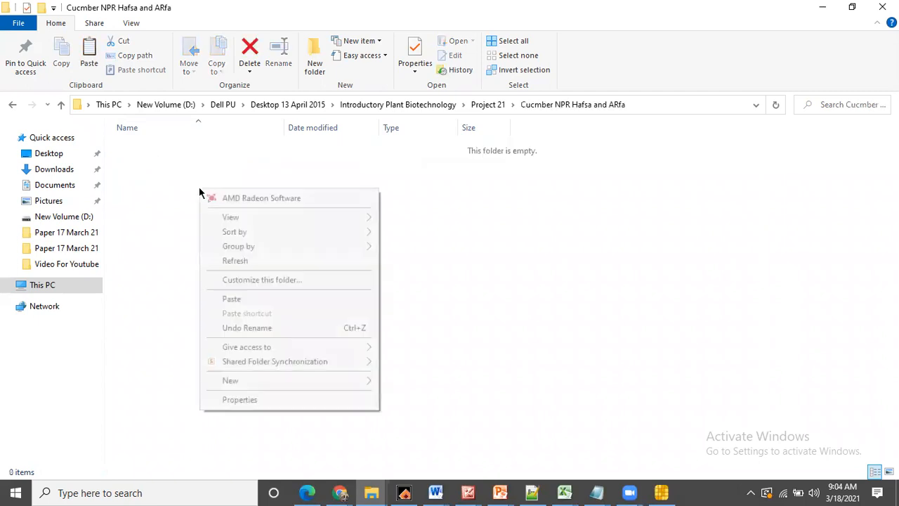
left_click(233, 299)
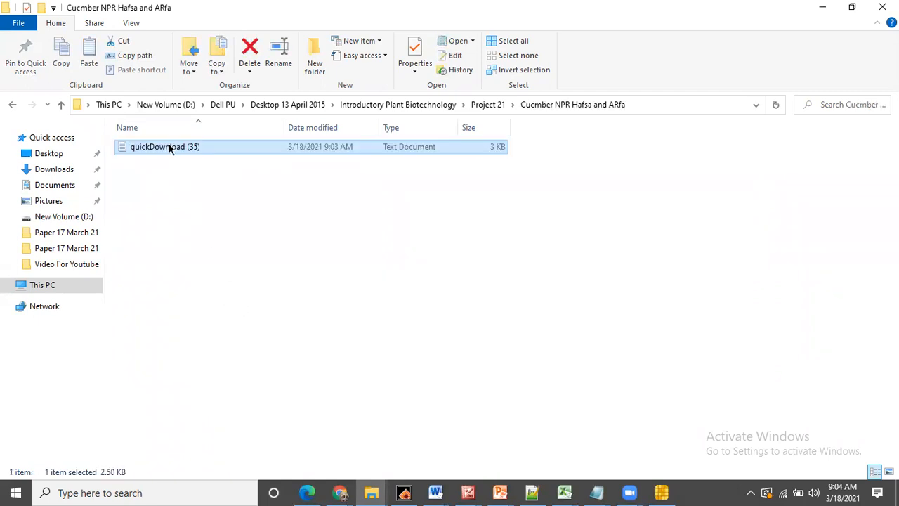
right_click(169, 148)
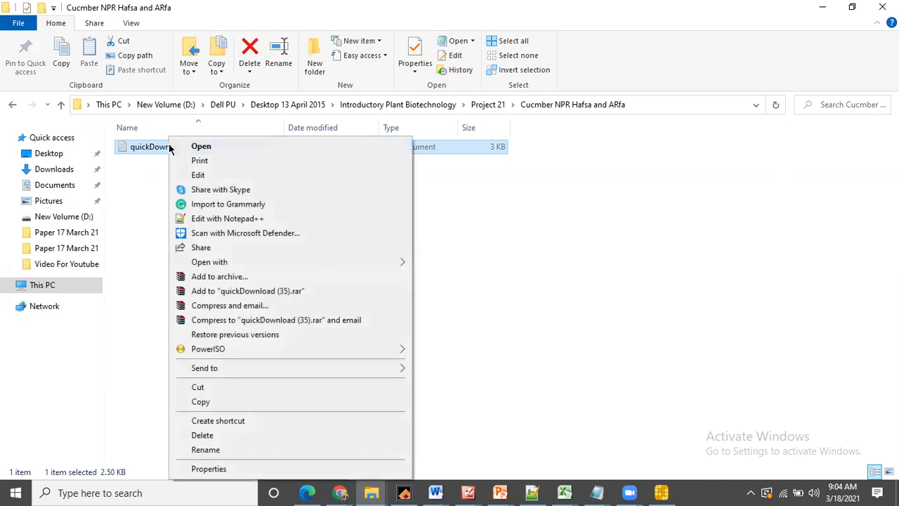
left_click(203, 218)
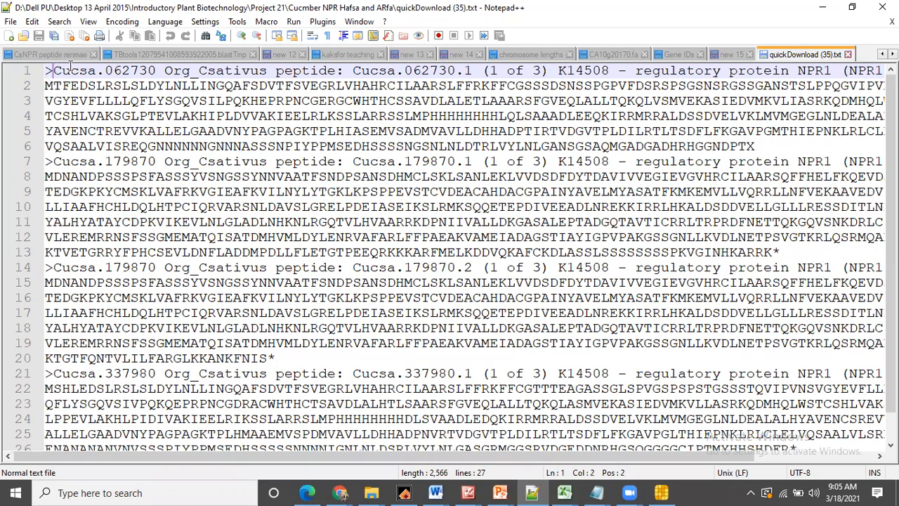
Step: Replace the first sequence's header text after the ">" with CuSaNPR1
left_click(775, 98, "shift")
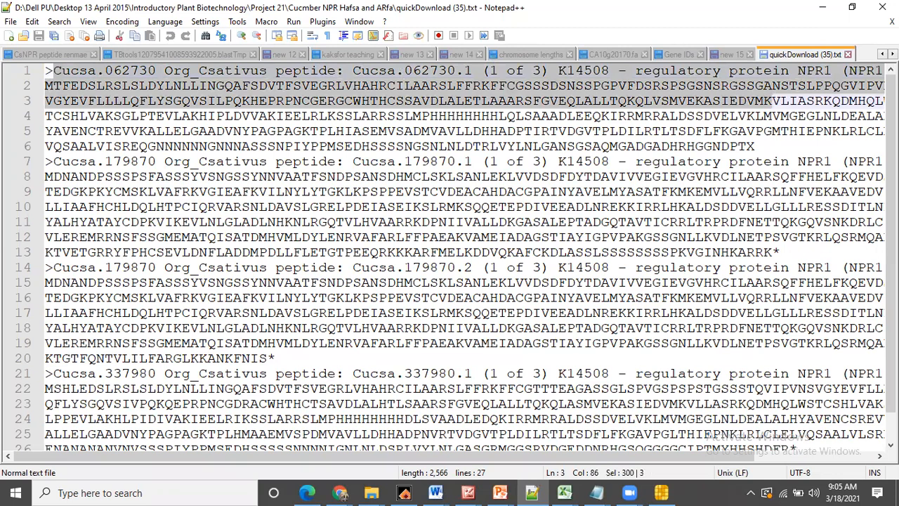
left_click(865, 68, "shift")
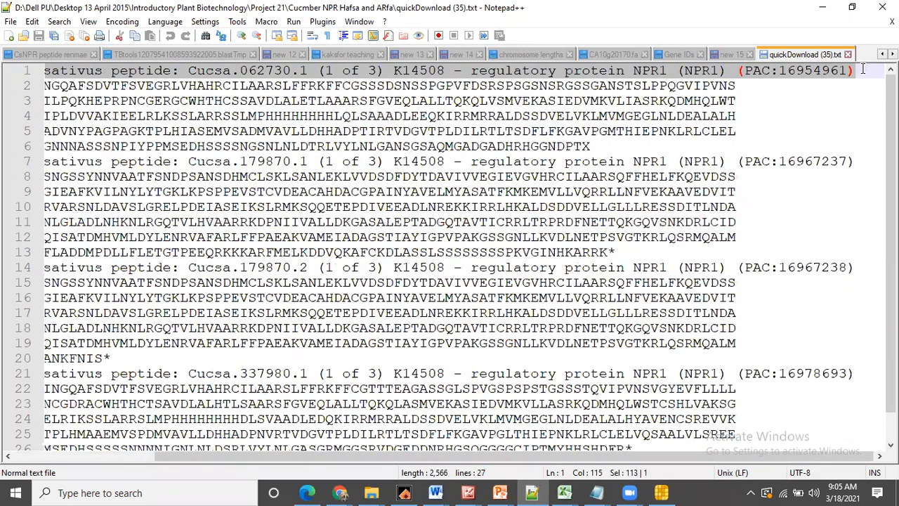
key("Delete")
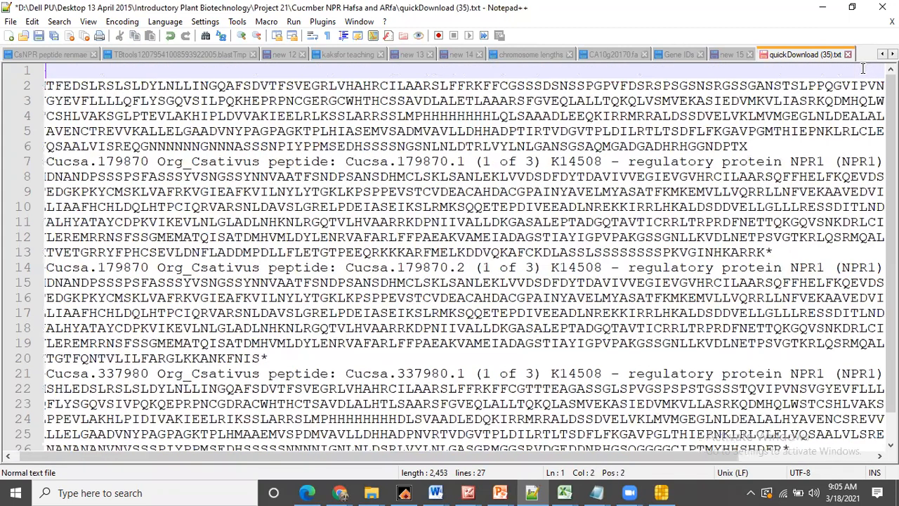
key("Left")
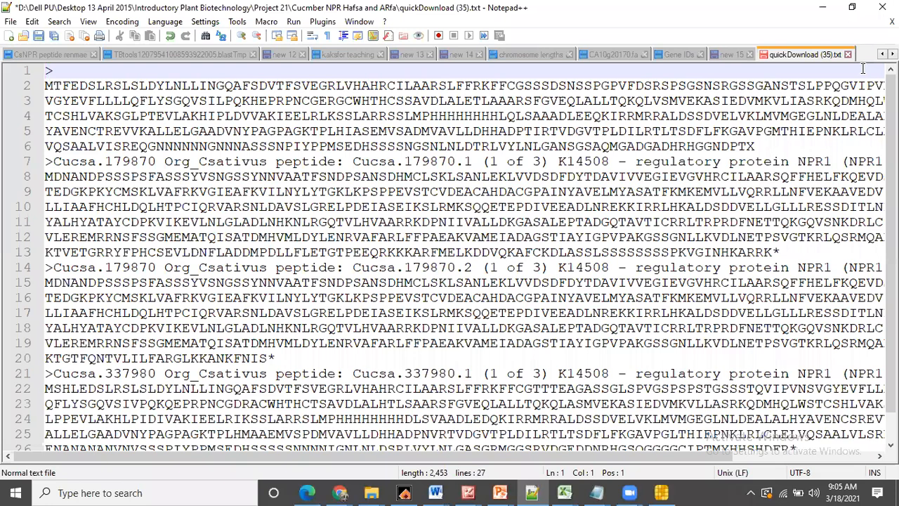
left_click(63, 74)
type("Cu")
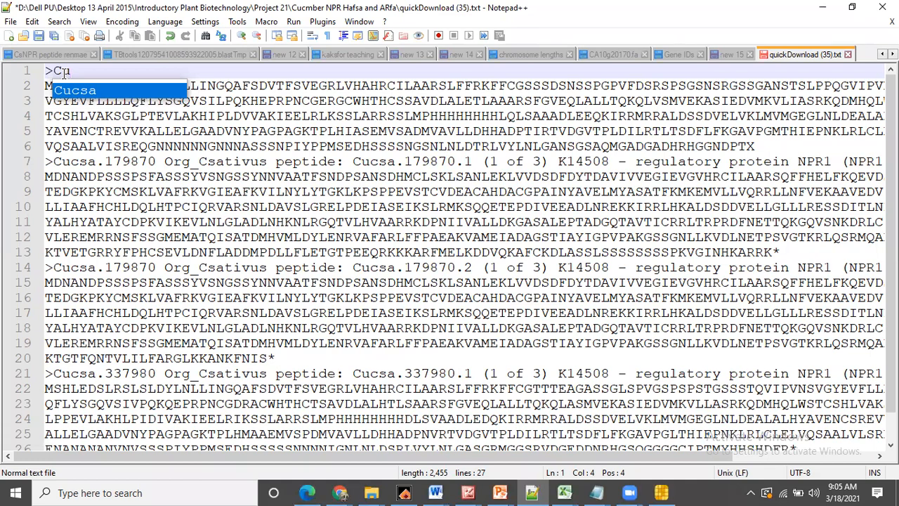
type("S")
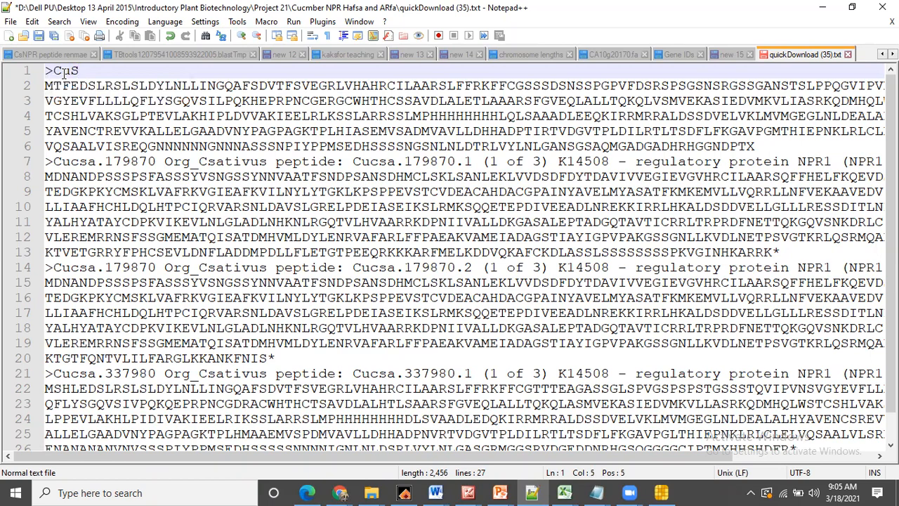
key("BackSpace")
key("BackSpace")
type("uSA")
key("BackSpace")
type("aNPR1")
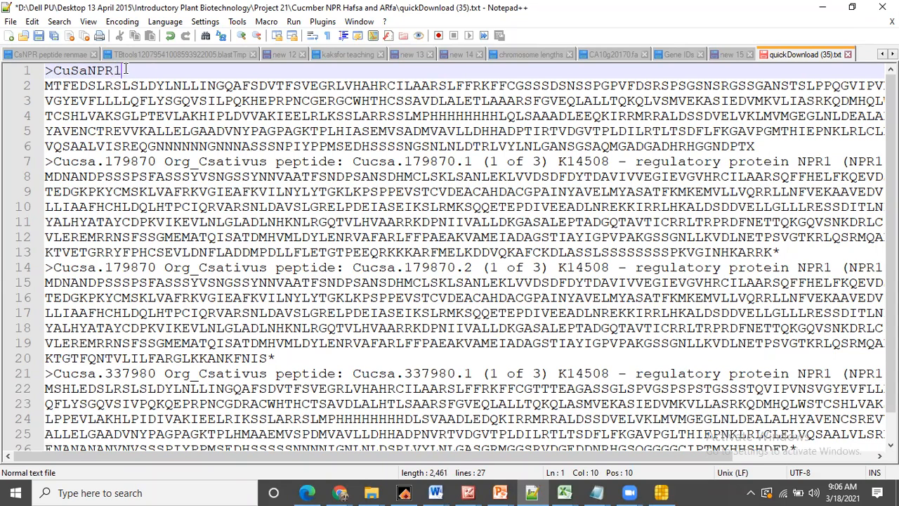
Step: Shorten the first sequence's name to CsNPR1, using a lowercase s
left_click(61, 70)
left_click_drag(60, 71, 84, 70)
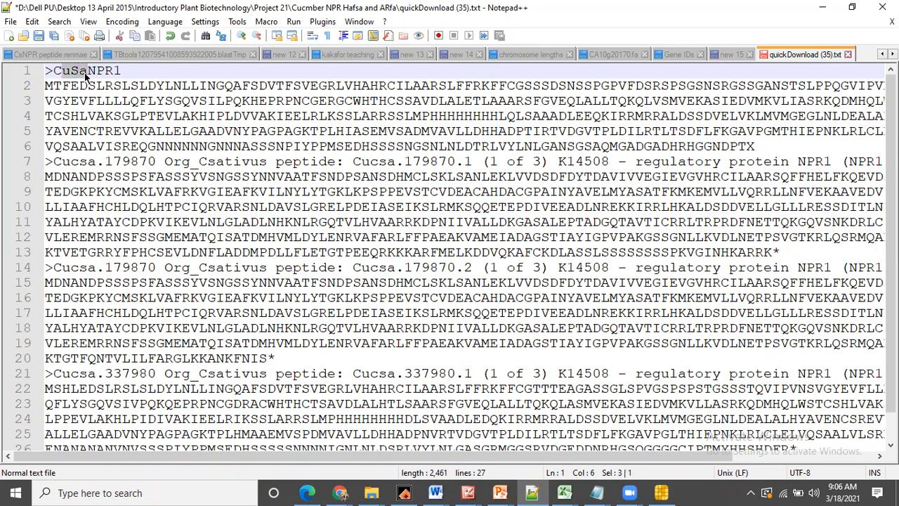
type("S")
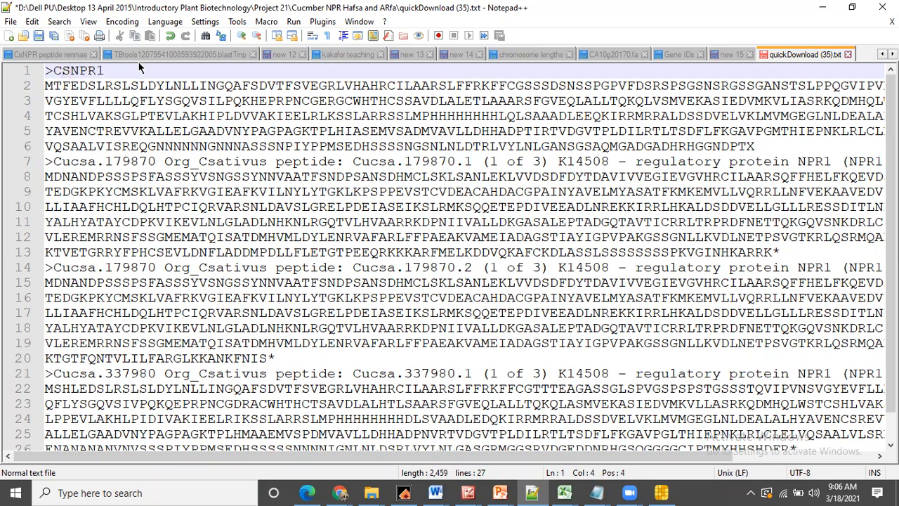
key("BackSpace")
type("s")
Step: Copy the name CsNPR1 and use it to replace the second sequence's header text, renumbering it to CsNPR2
left_click_drag(106, 70, 56, 70)
key("ctrl+c")
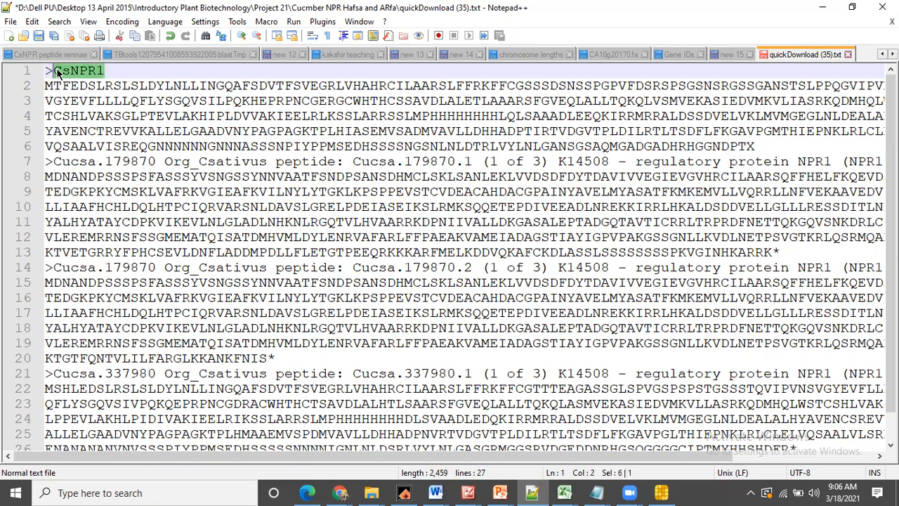
left_click(56, 161)
left_click_drag(55, 161, 45, 169)
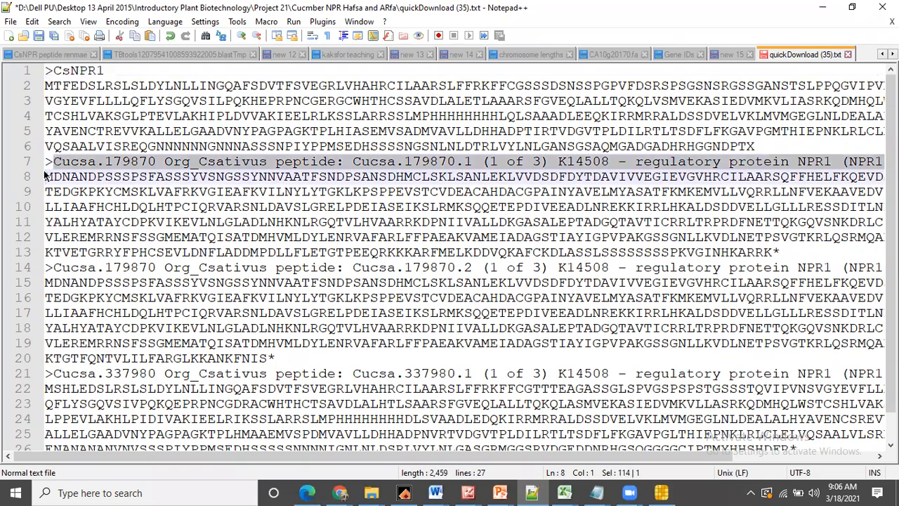
key("Delete")
key("Return")
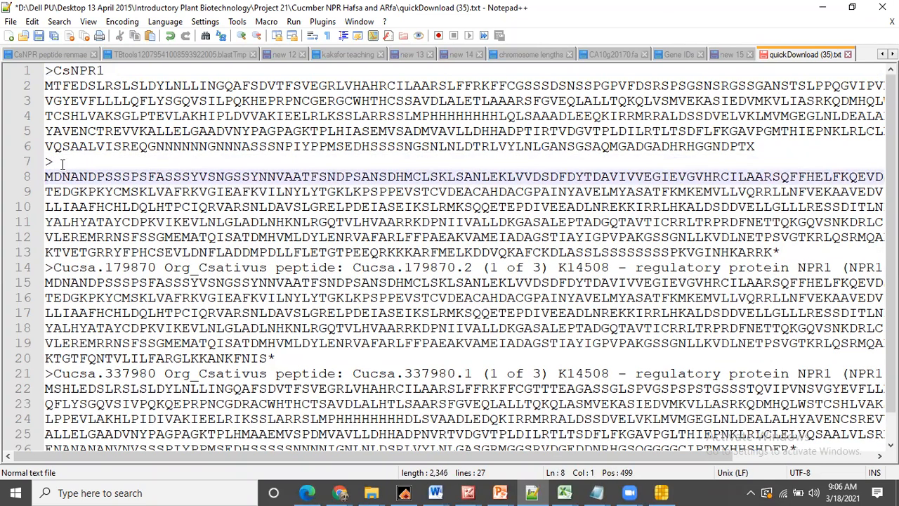
left_click(63, 163)
key("ctrl+v")
key("BackSpace")
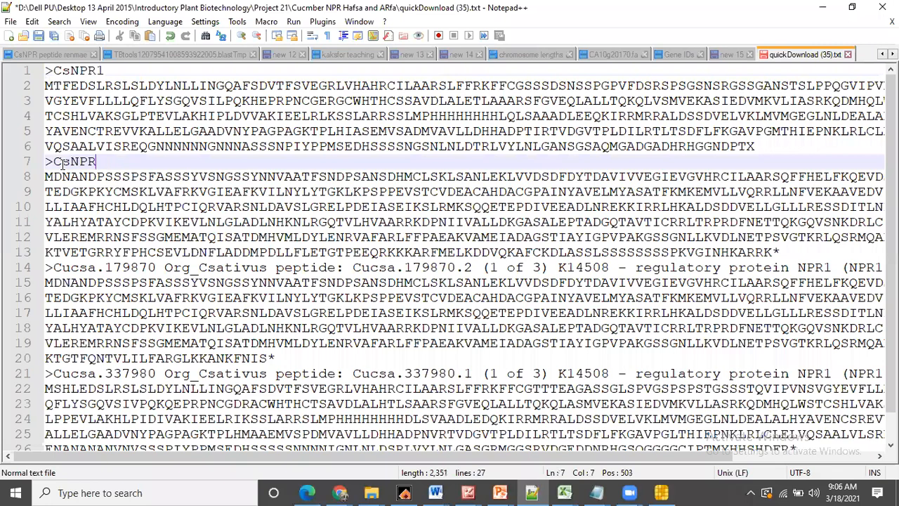
type("2")
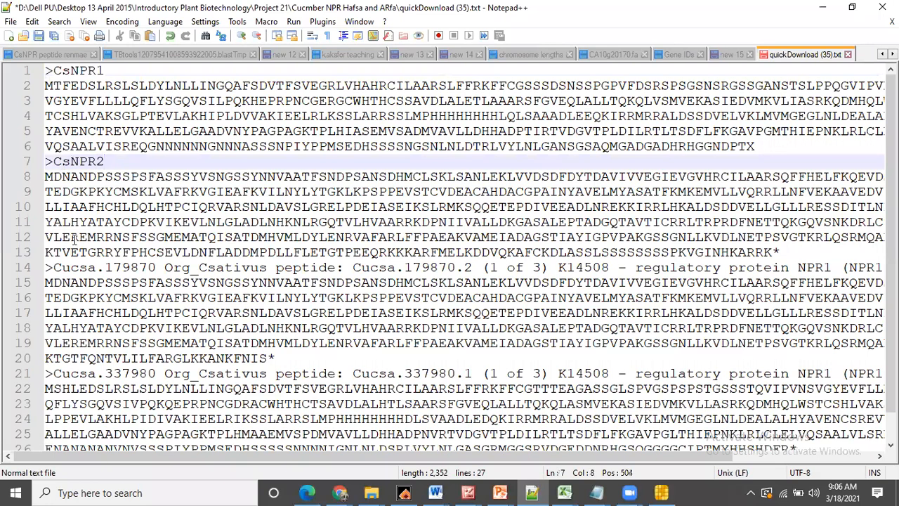
Step: Replace the header text of the third sequence (Cucsa.179870.2) with CsNPR3, keeping the ">" and the line break
left_click(40, 273)
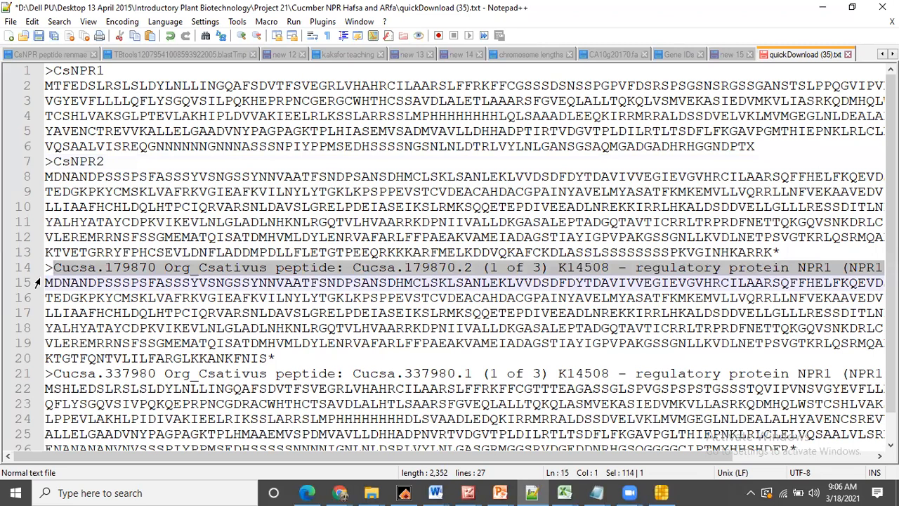
type(">")
key("Return")
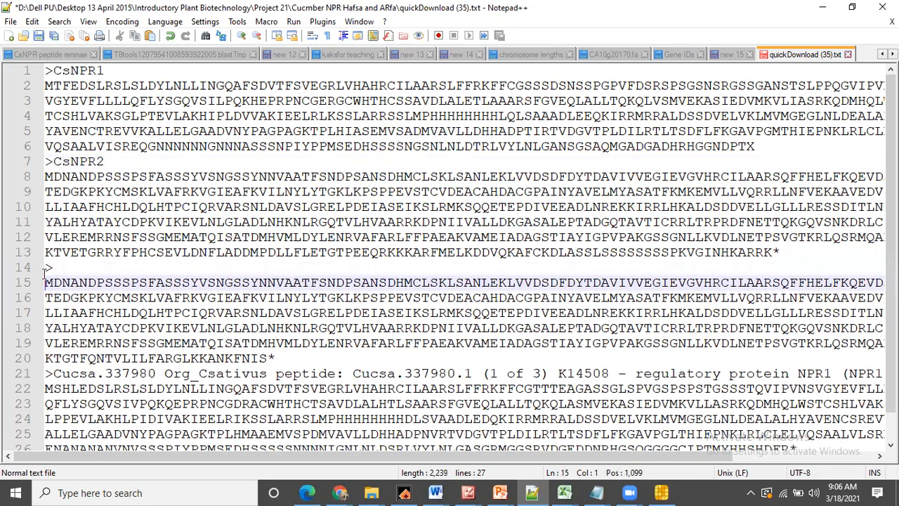
left_click(54, 267)
type("CsNPR1")
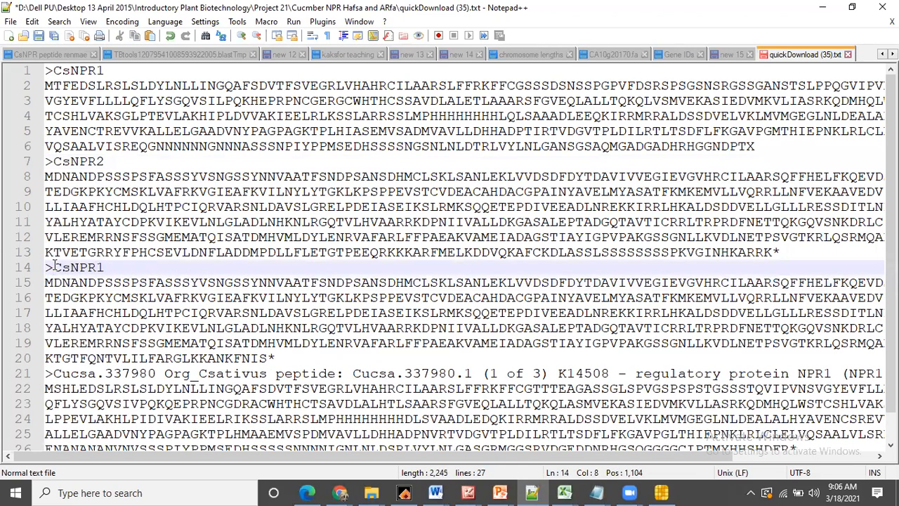
key("BackSpace")
type("3")
Step: Replace the header text of the fourth sequence (Cucsa.337980.1) with CsNPR4 on its own line
triple_click(55, 373)
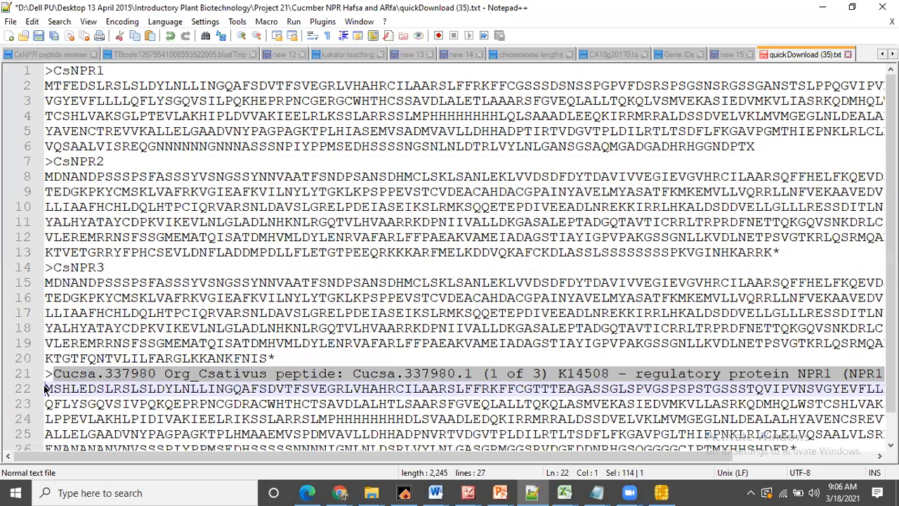
key("BackSpace")
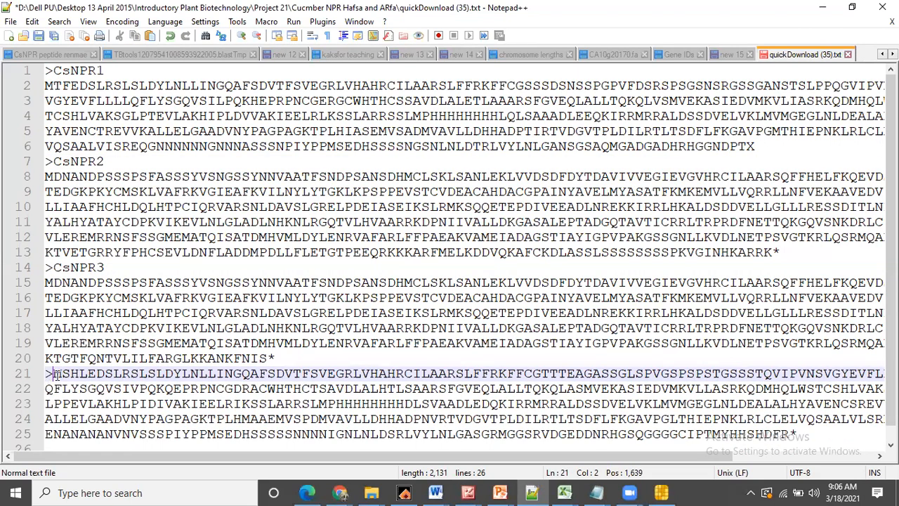
key("ctrl+v")
key("Left")
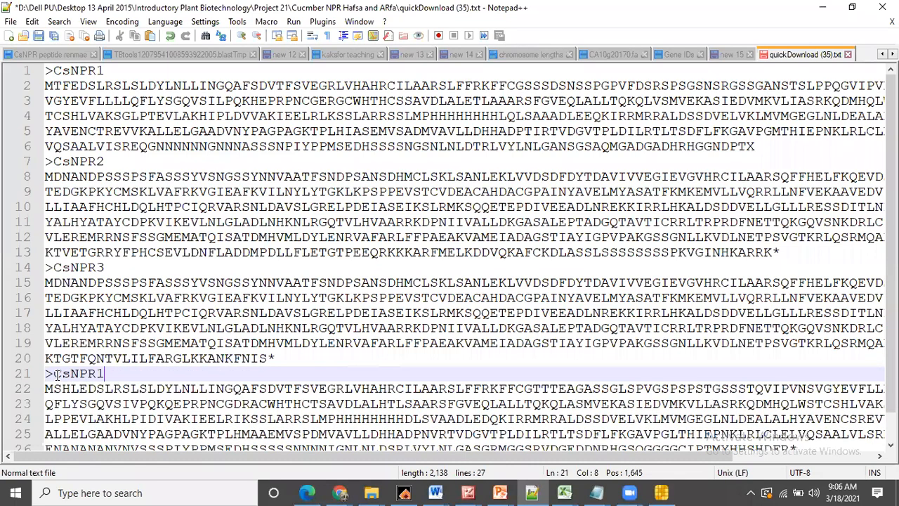
key("BackSpace")
type("4")
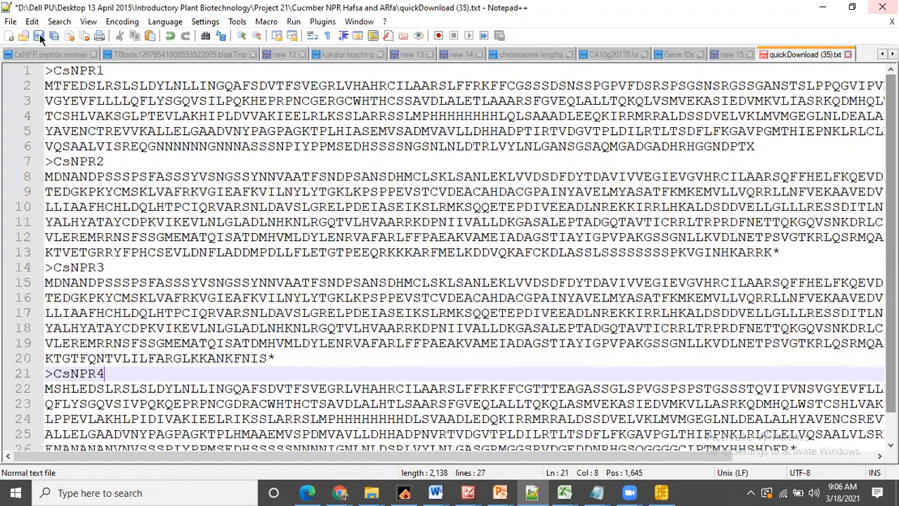
left_click(10, 21)
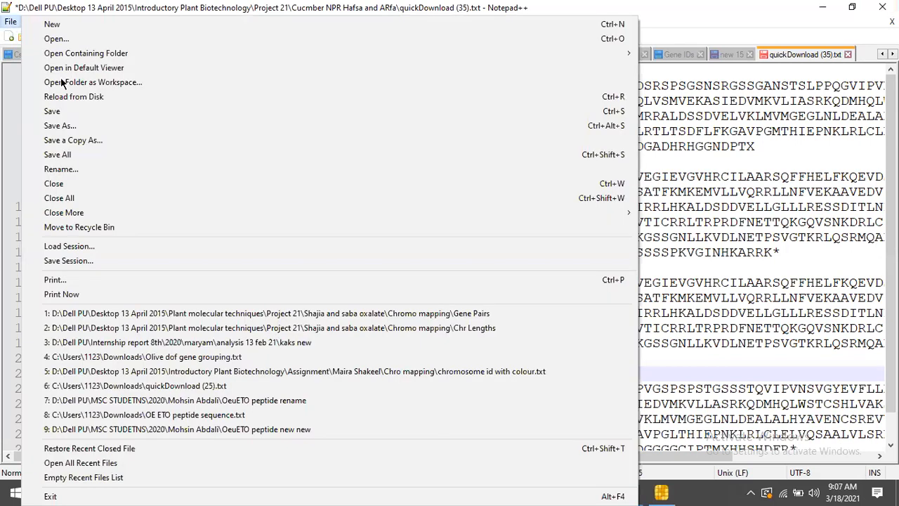
left_click(65, 128)
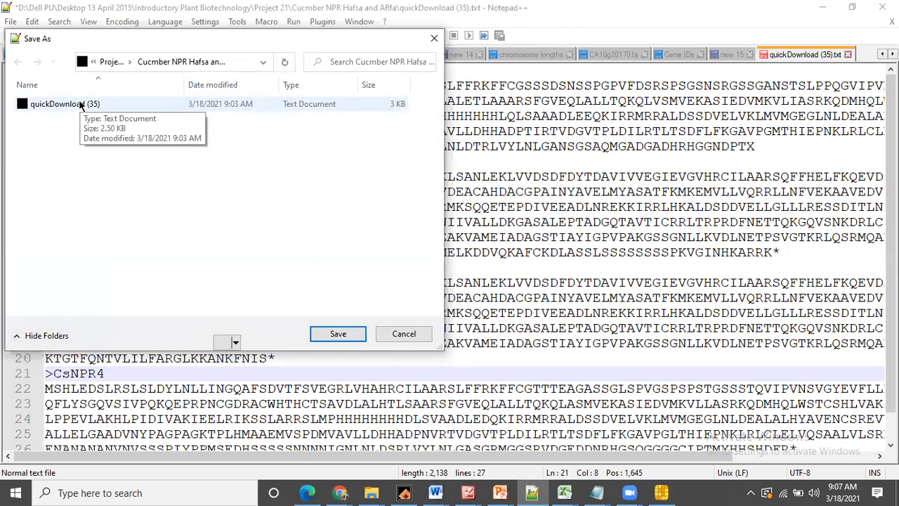
left_click(163, 65)
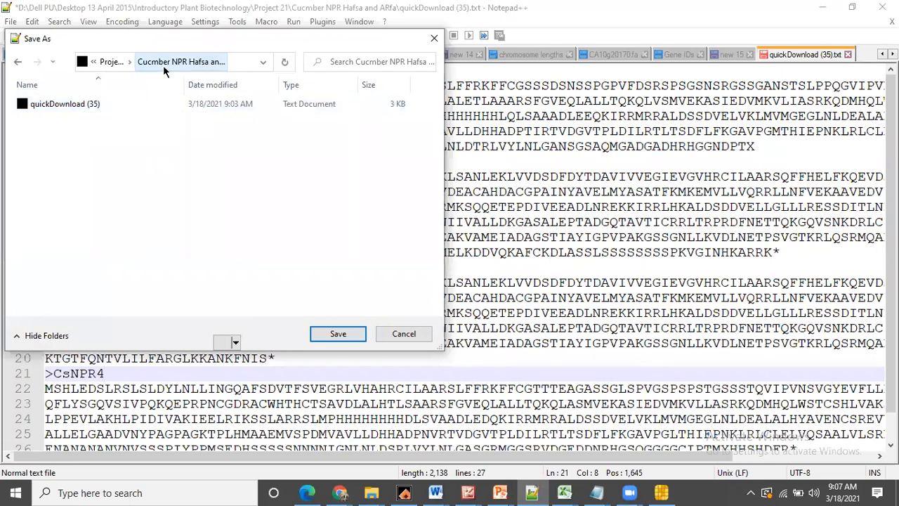
left_click(113, 62)
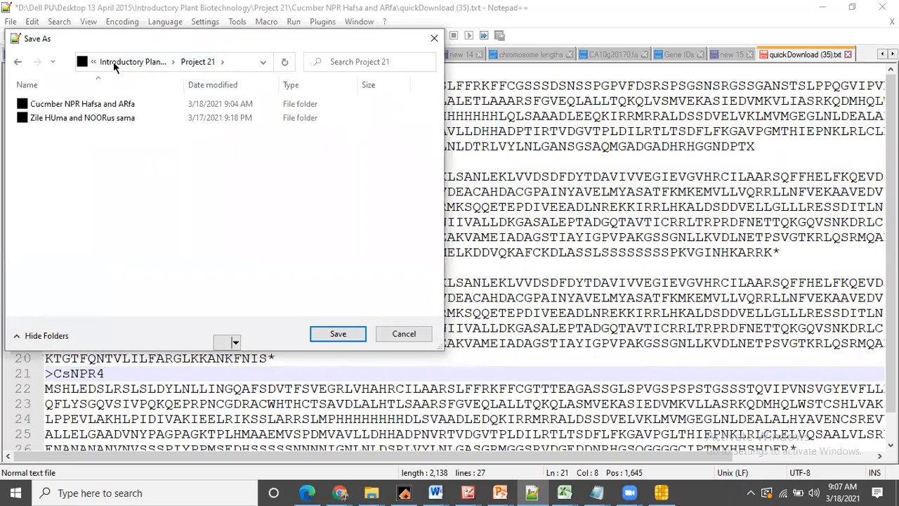
double_click(102, 104)
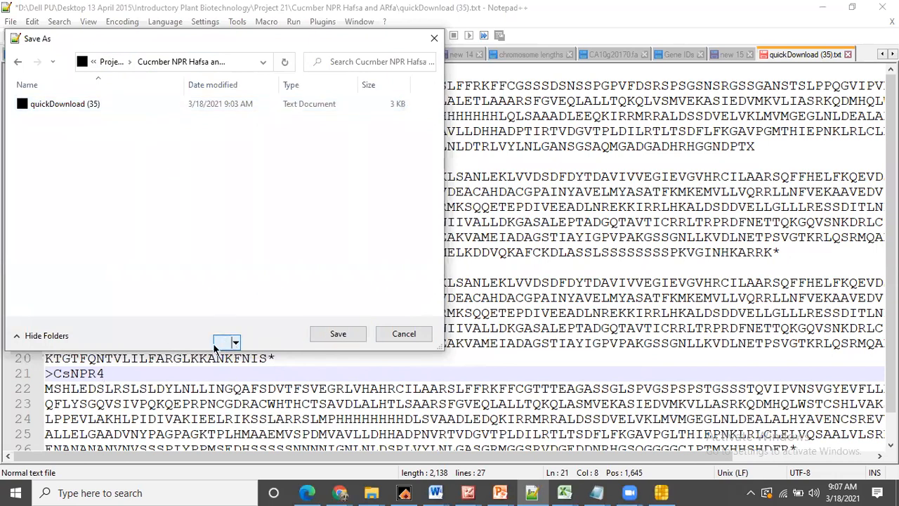
left_click_drag(98, 351, 56, 358)
left_click(49, 342)
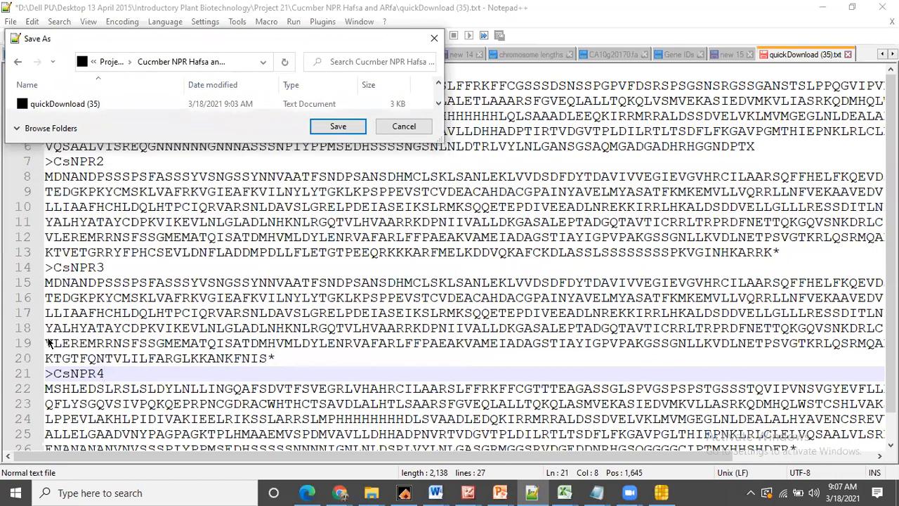
left_click(404, 126)
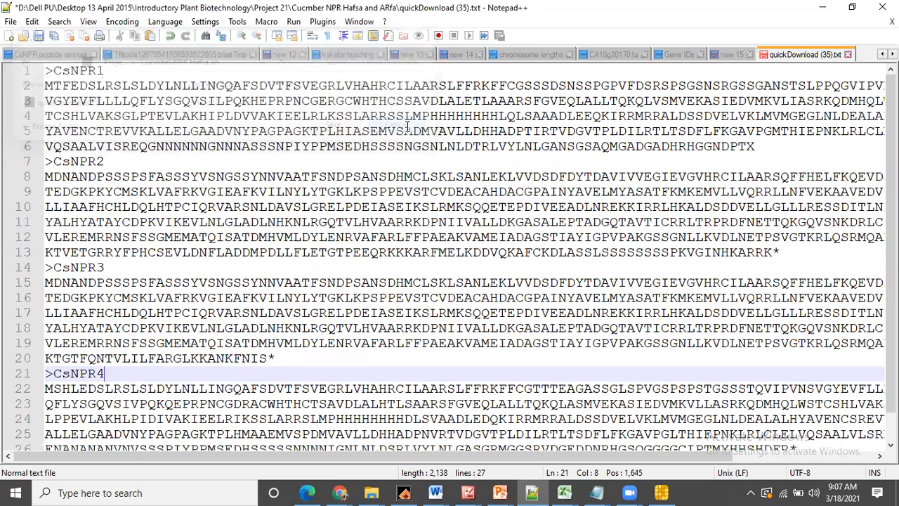
left_click(10, 21)
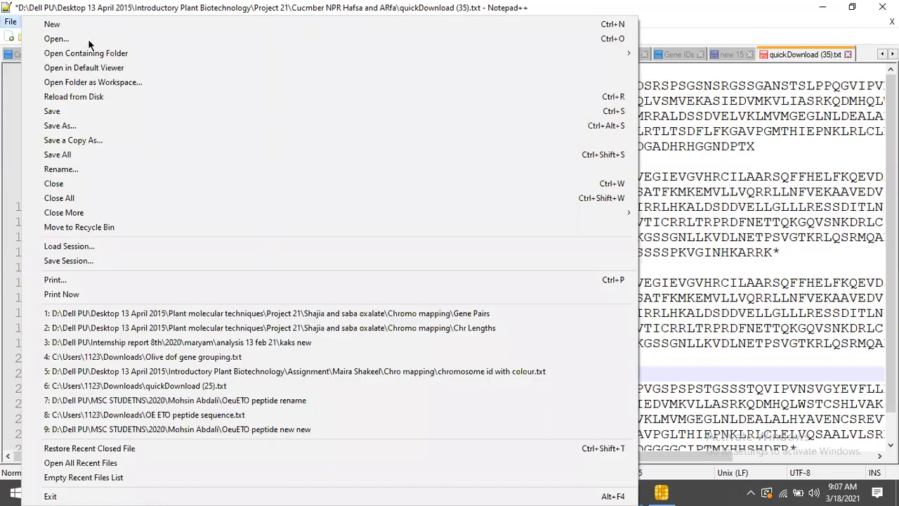
left_click(81, 126)
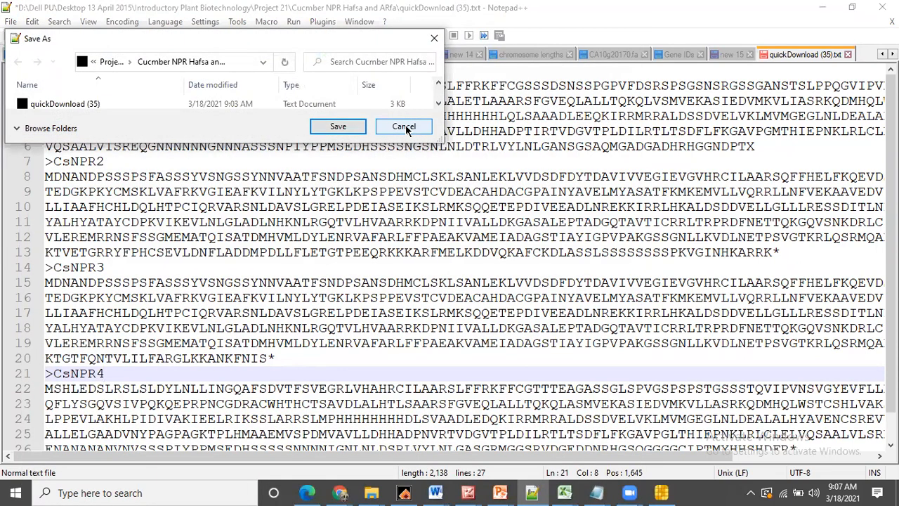
left_click(435, 38)
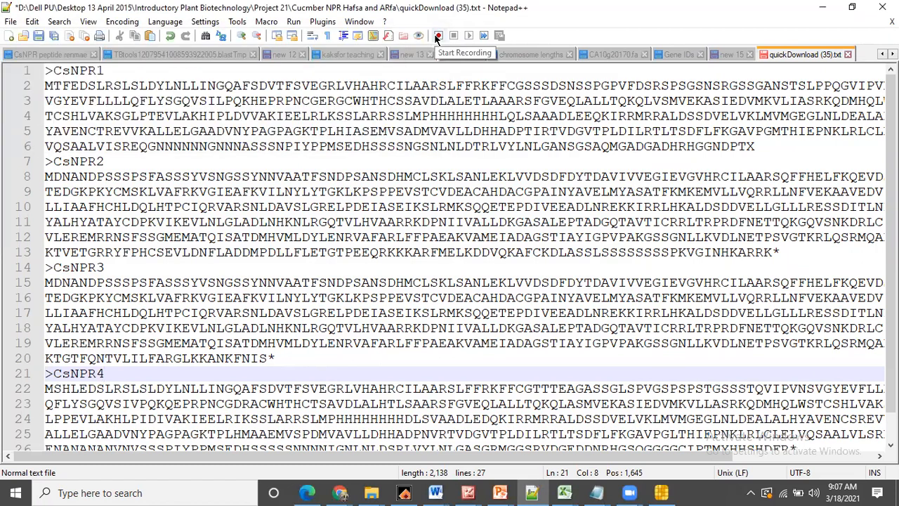
Step: Copy all four renamed peptide sequences and paste them into a new blank document
key("ctrl+a")
key("ctrl+c")
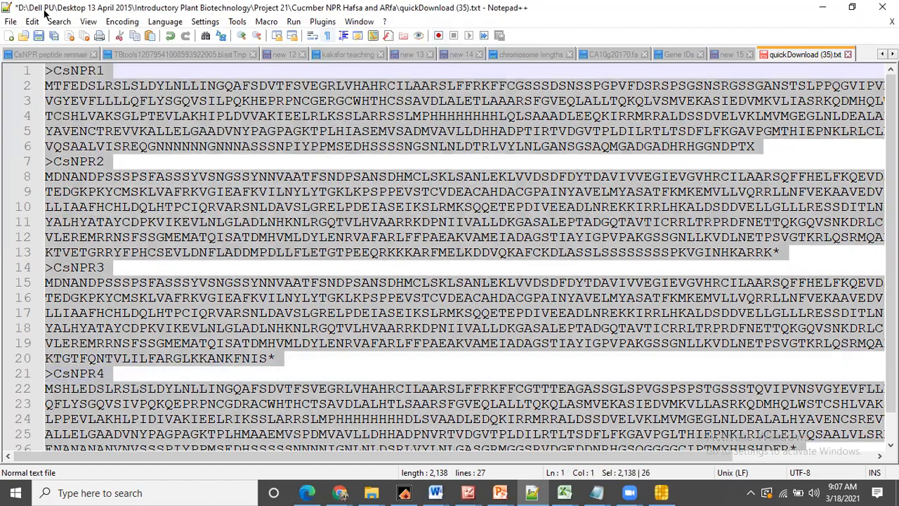
left_click(11, 22)
left_click(40, 28)
key("ctrl+v")
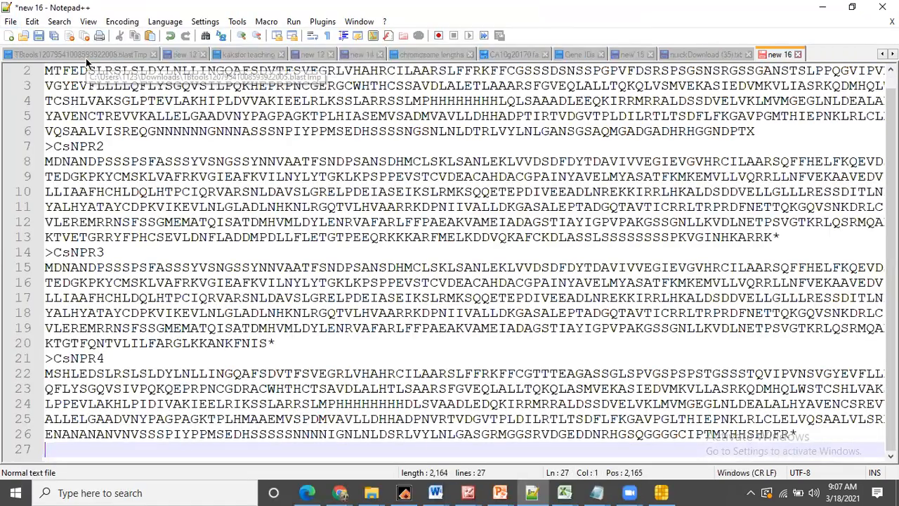
left_click(6, 20)
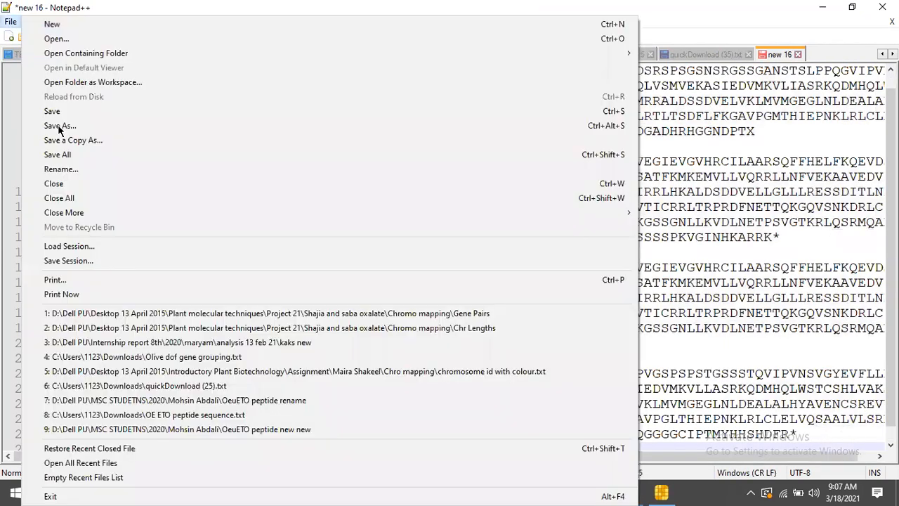
left_click(59, 127)
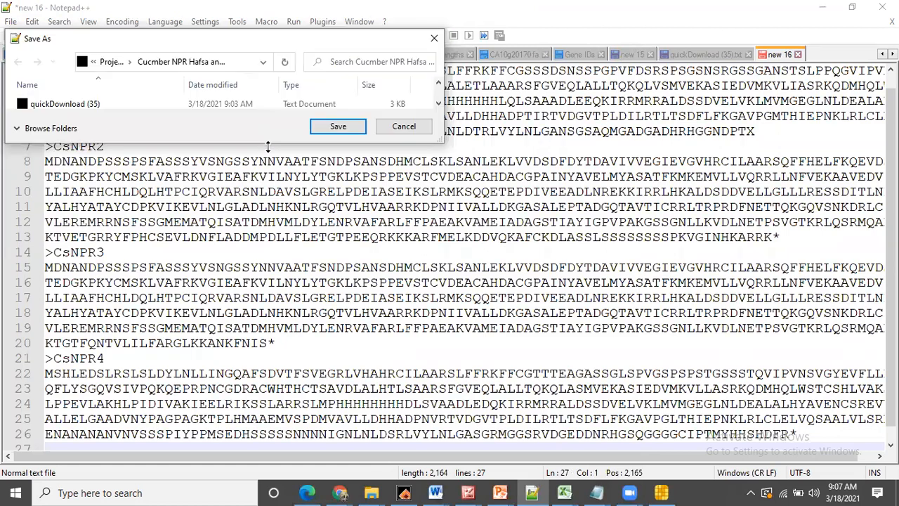
right_click(42, 179)
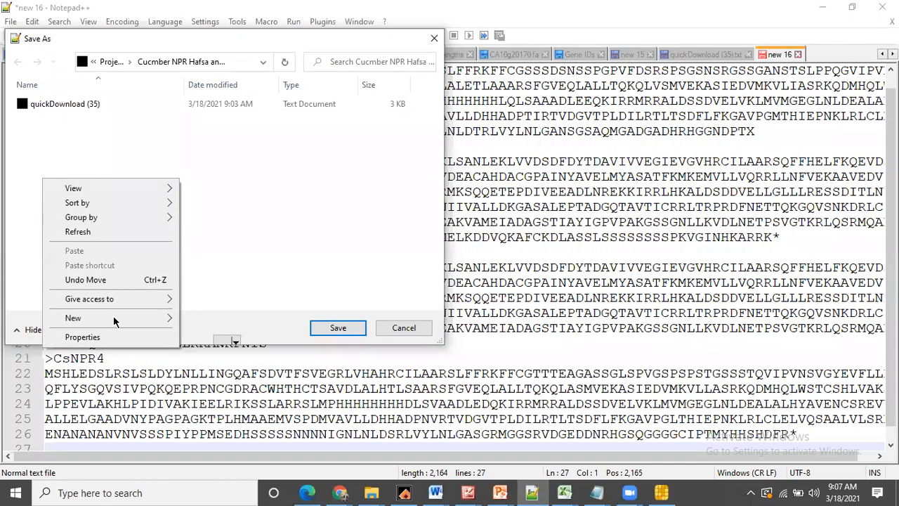
left_click(167, 321)
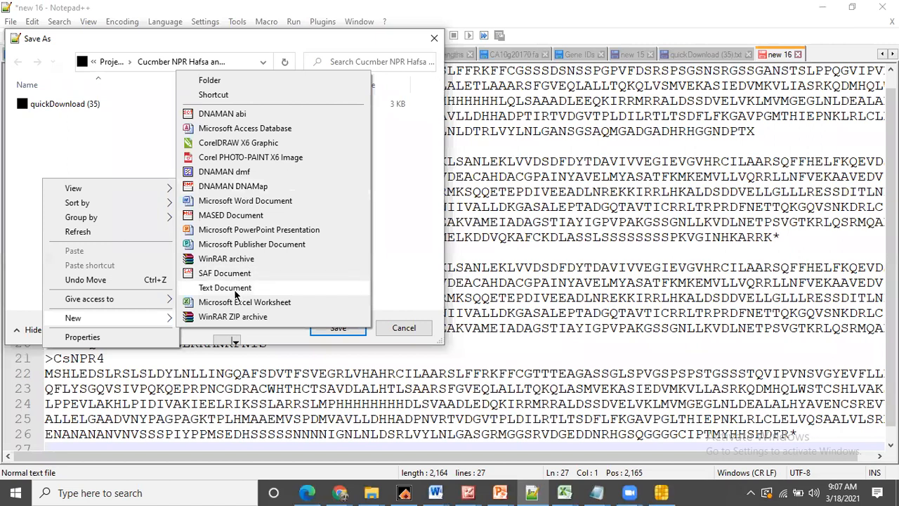
left_click(504, 222)
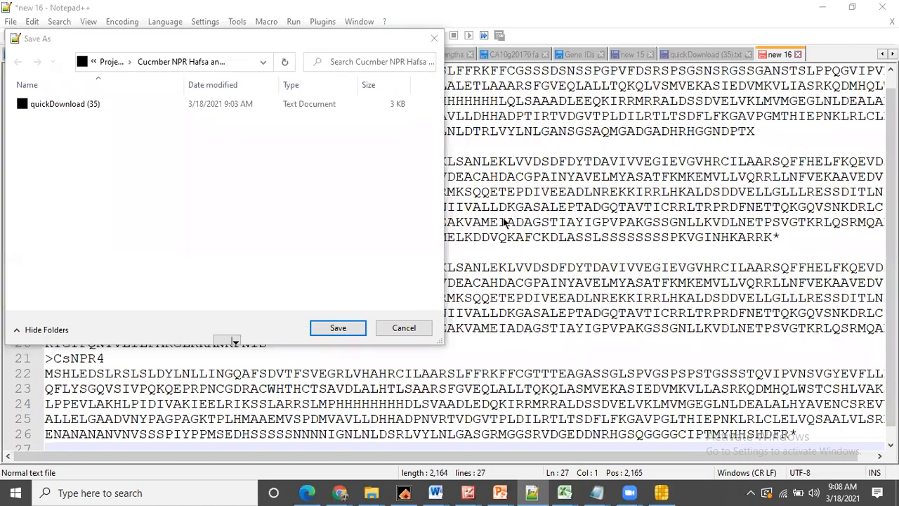
left_click(404, 328)
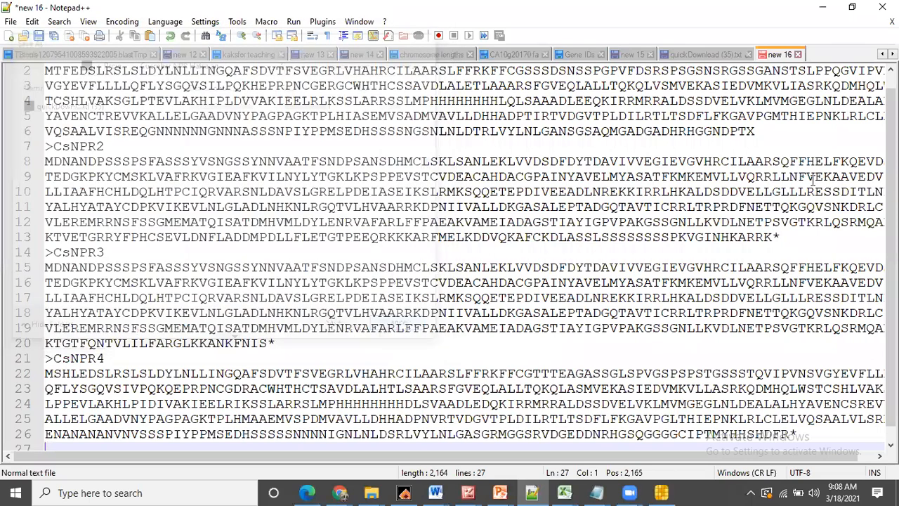
Step: Discard the unsaved copy "new 16" and save the renamed sequences in quickDownload (35).txt
left_click(798, 54)
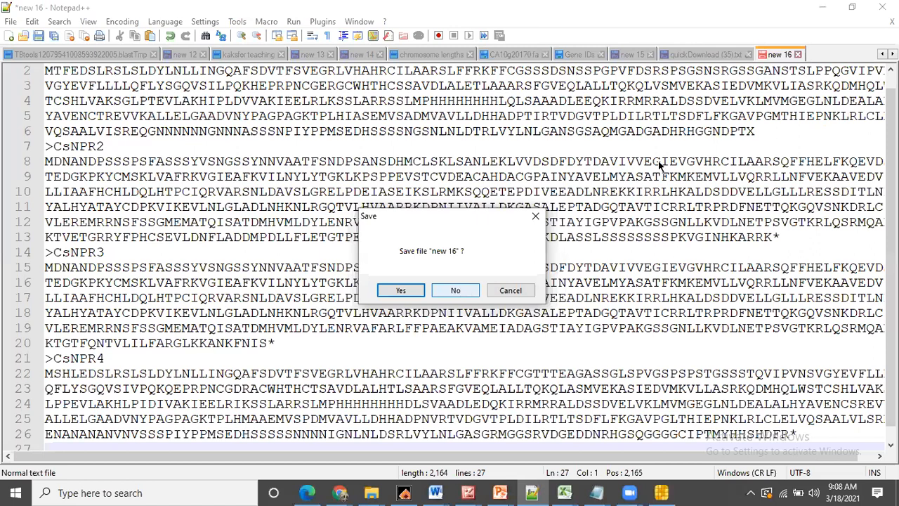
key("n")
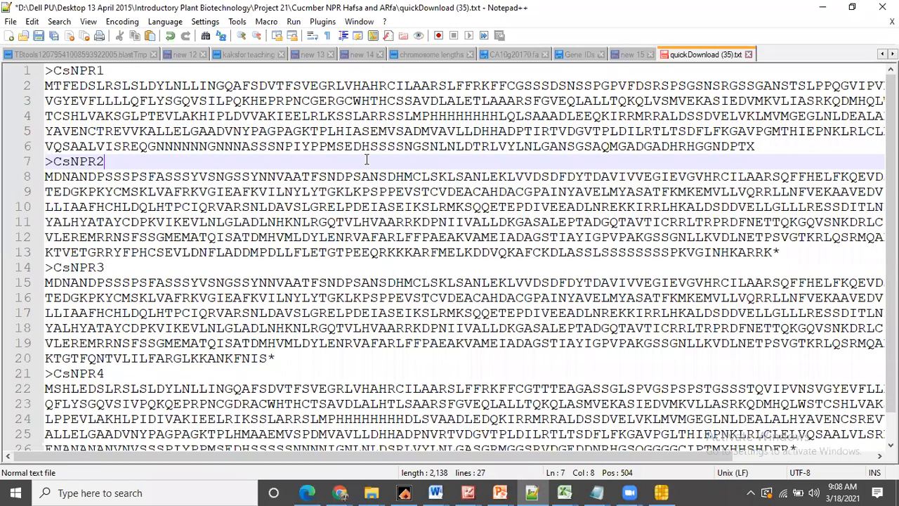
key("ctrl+s")
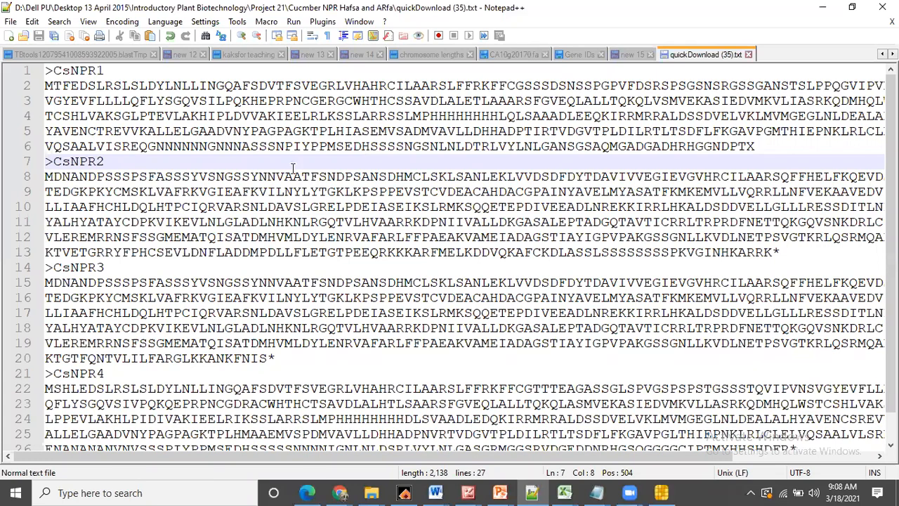
Step: Try replacing every asterisk in the sequence file with nothing, and undo the replacement
left_click(773, 252)
key("shift+Right")
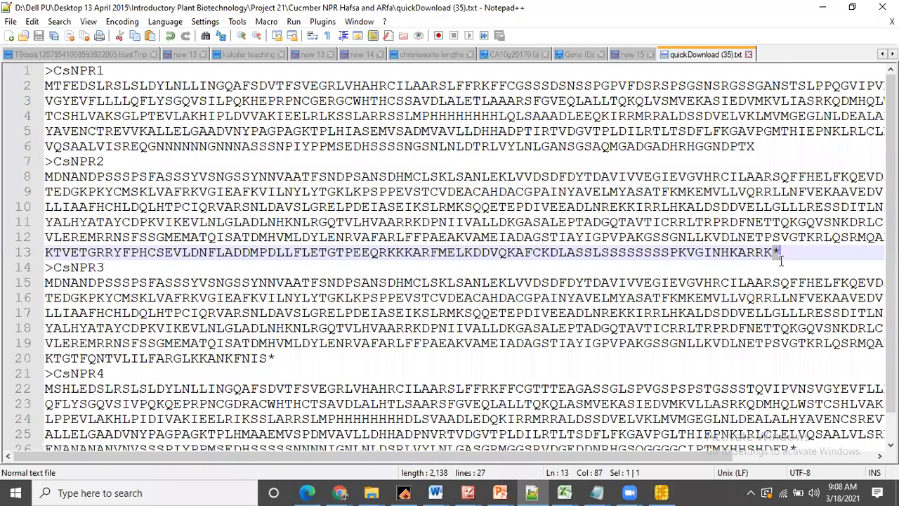
key("ctrl+f")
left_click(209, 165)
left_click(262, 205)
left_click(524, 225)
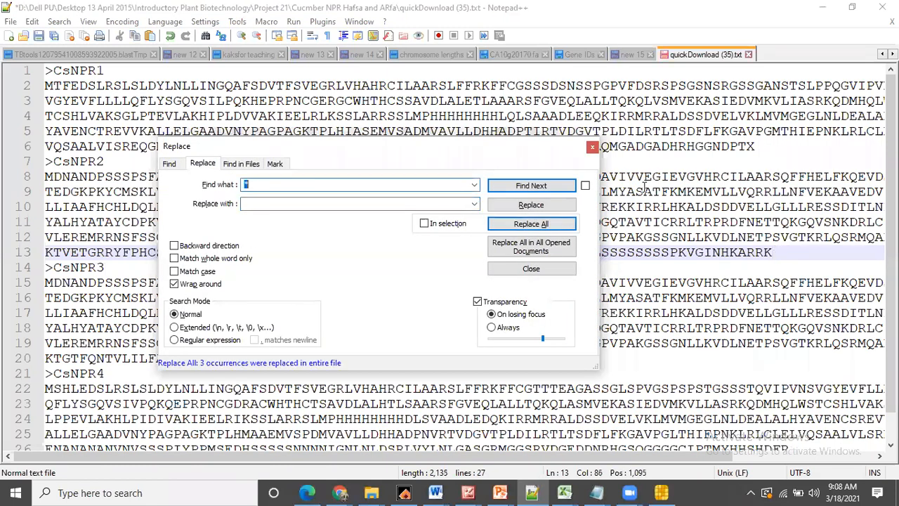
left_click(592, 146)
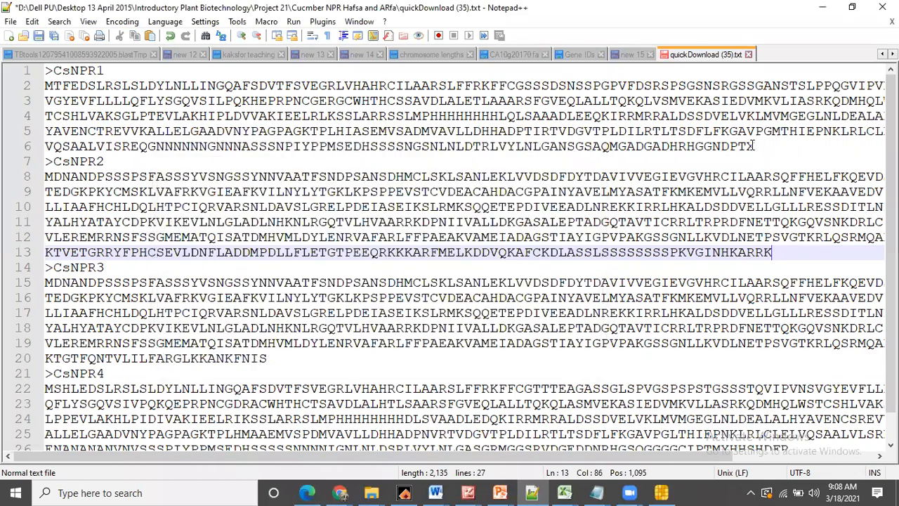
left_click(753, 145)
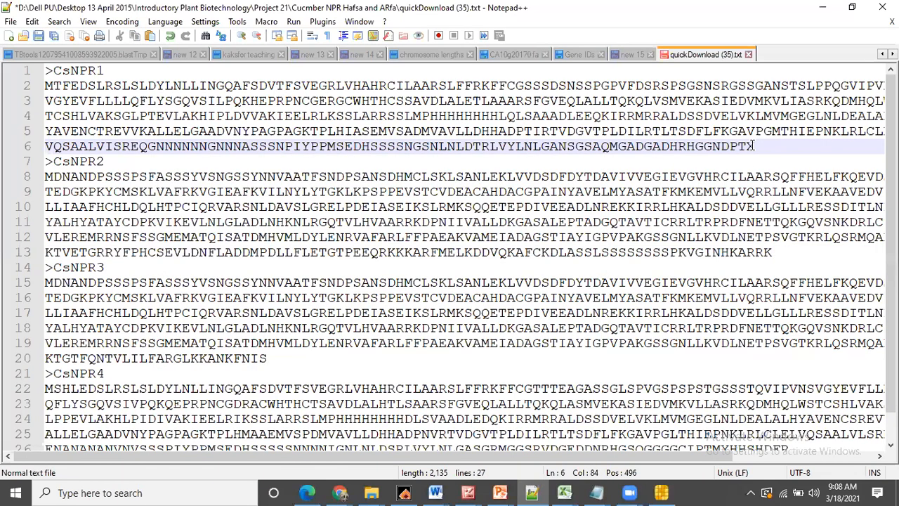
key("ctrl+z")
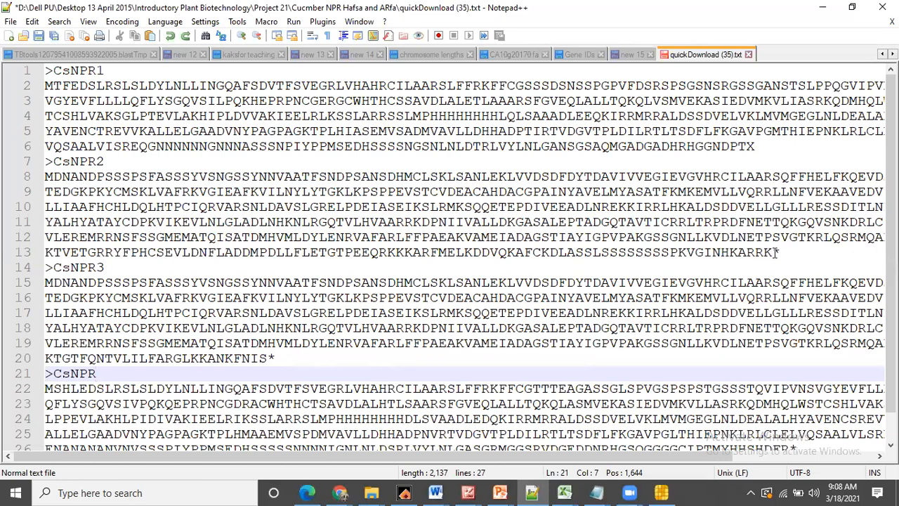
Step: Remove all asterisks at the ends of the peptide sequences by replacing every "*" in the file with nothing
left_click(776, 253)
left_click_drag(774, 253, 786, 252)
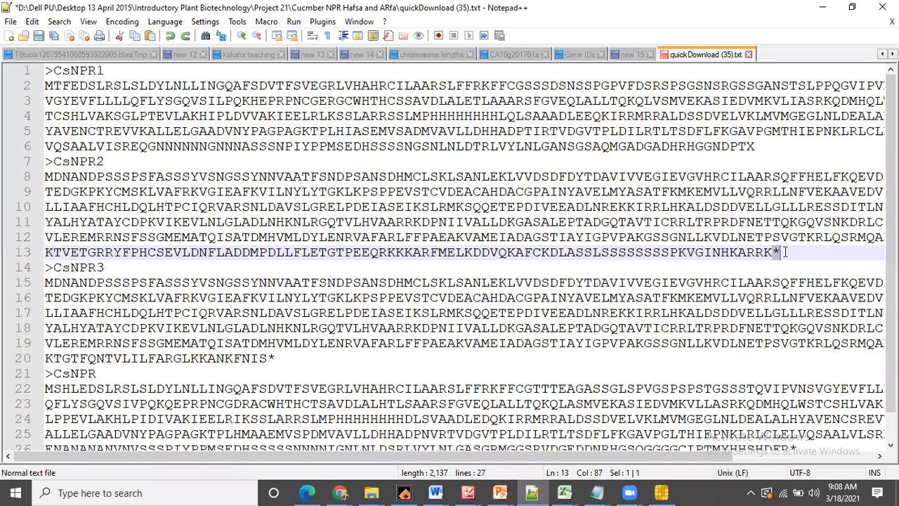
key("ctrl+f")
left_click(210, 165)
left_click(278, 203)
left_click(535, 224)
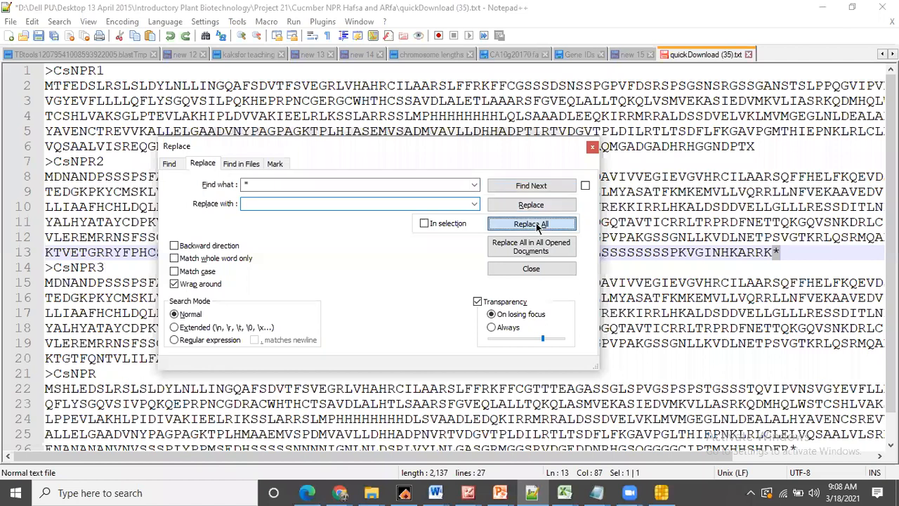
left_click(592, 148)
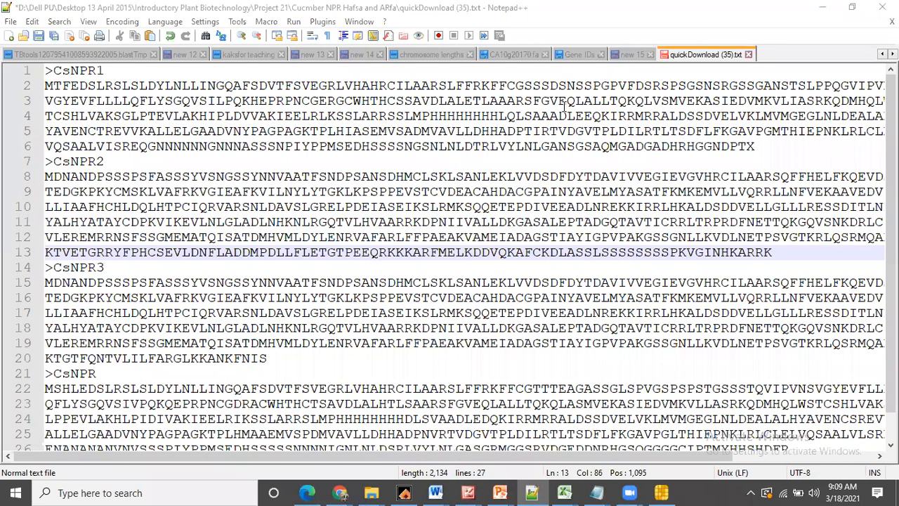
left_click(694, 115)
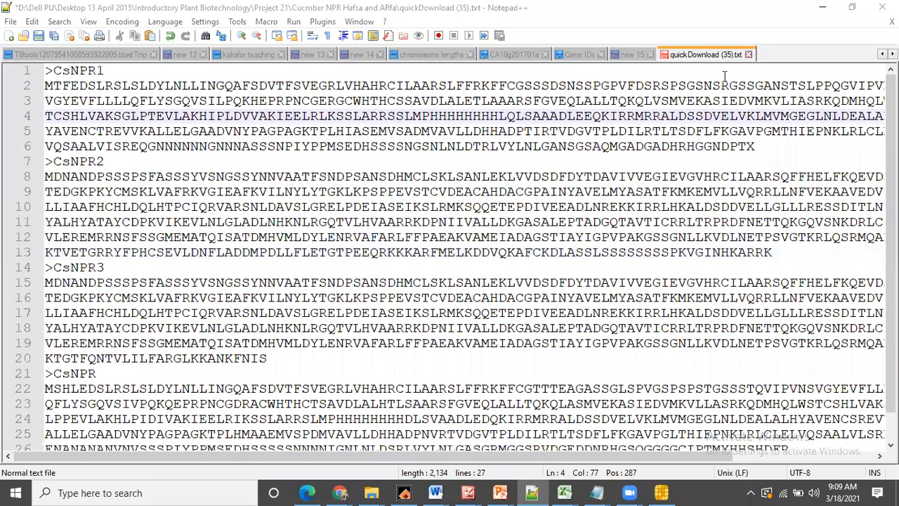
Step: Switch to Chrome and copy the gene family name RBOH from the project message in the WhatsApp group "Intro to plant biotech"
left_click(823, 7)
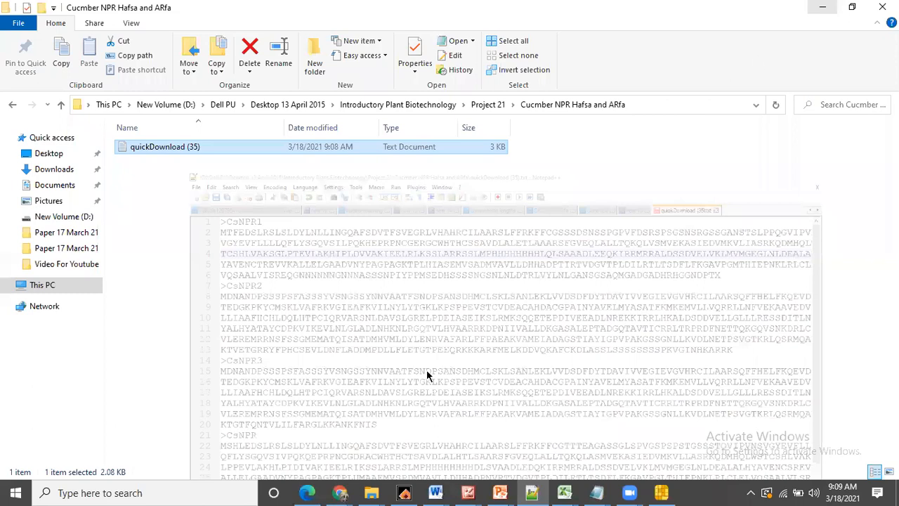
mouse_move(342, 492)
left_click(265, 454)
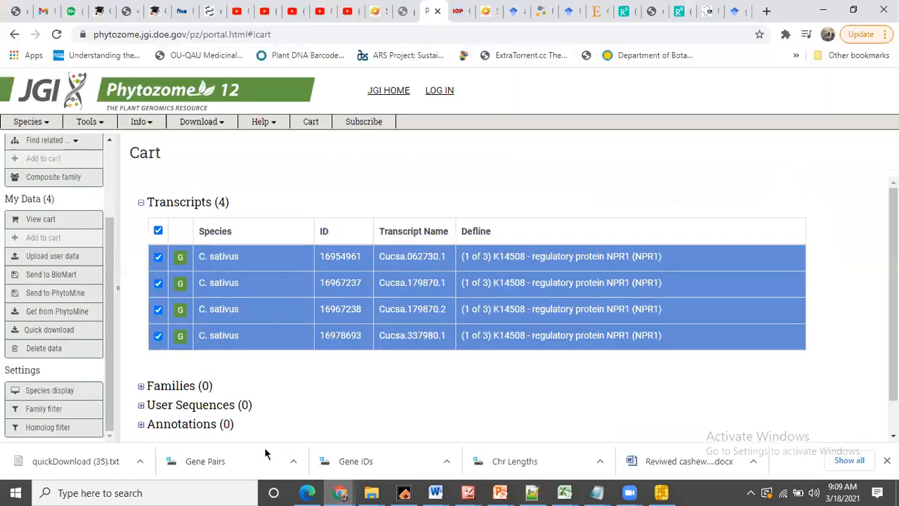
left_click(82, 9)
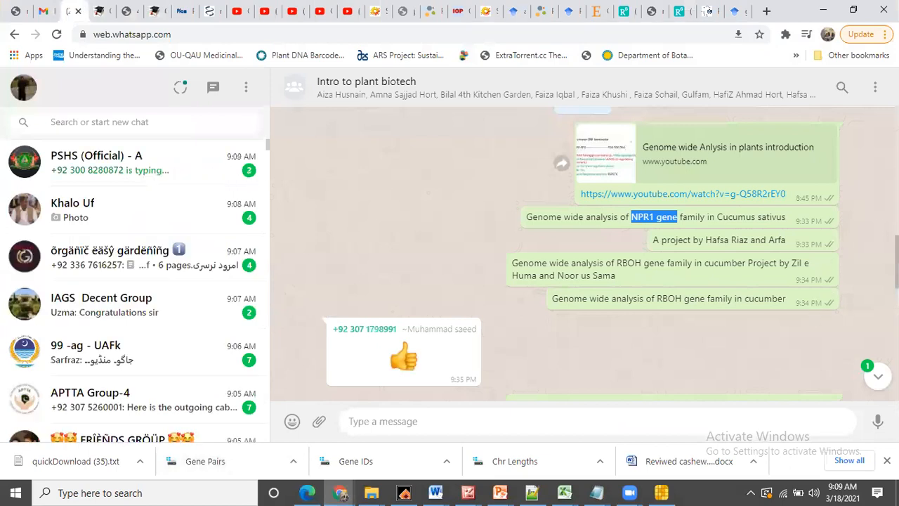
scroll(583, 253, "down", 1)
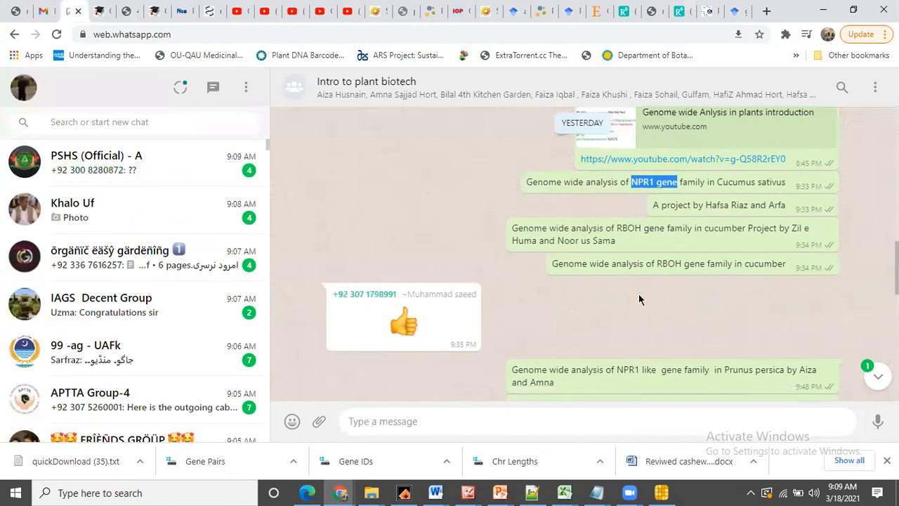
left_click_drag(616, 227, 643, 227)
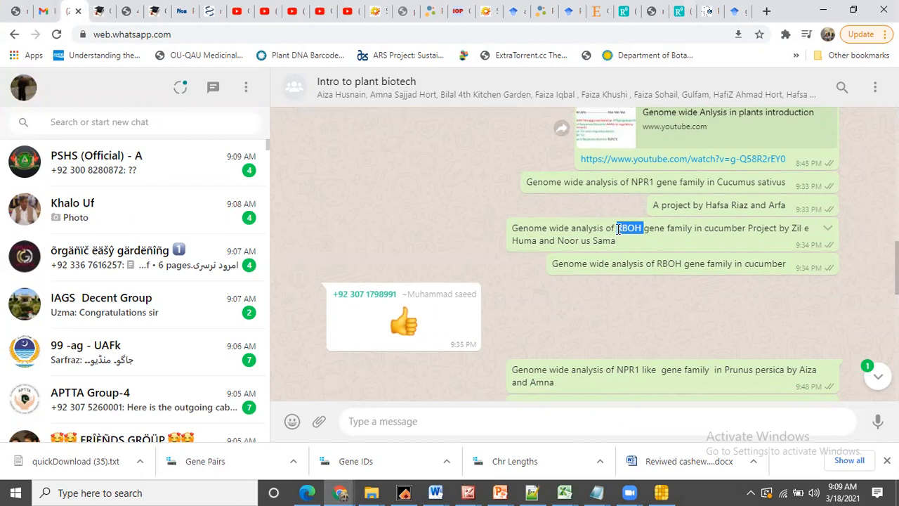
right_click(618, 228)
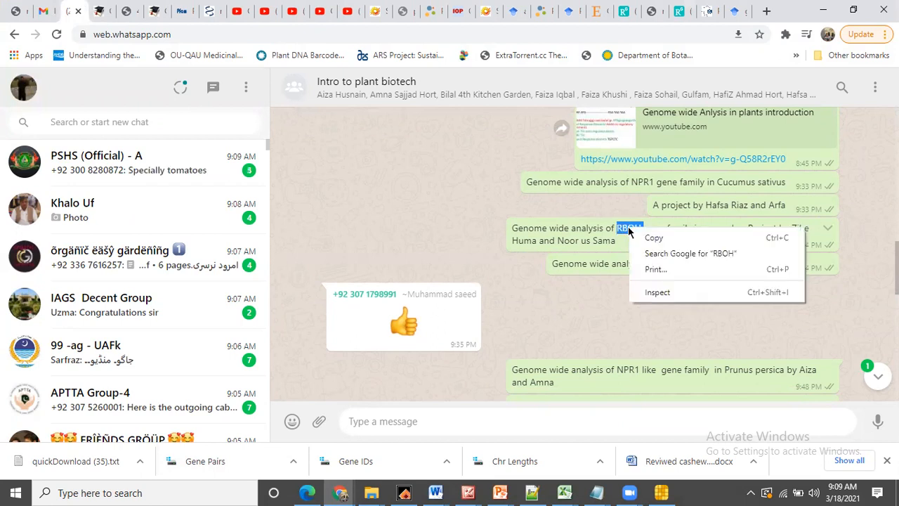
left_click(650, 239)
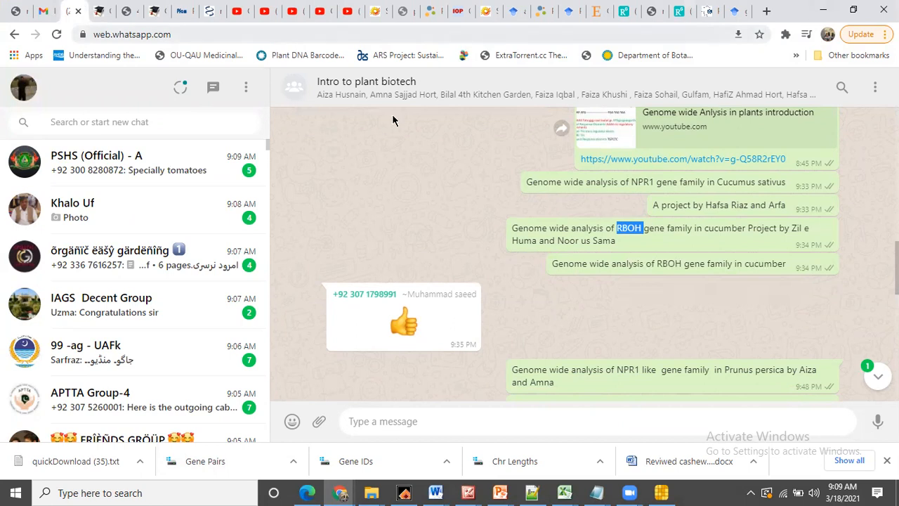
Step: Search the NCBI Protein database for the suggested term "Arabidopsis thaliana mitochondrion"
left_click(209, 10)
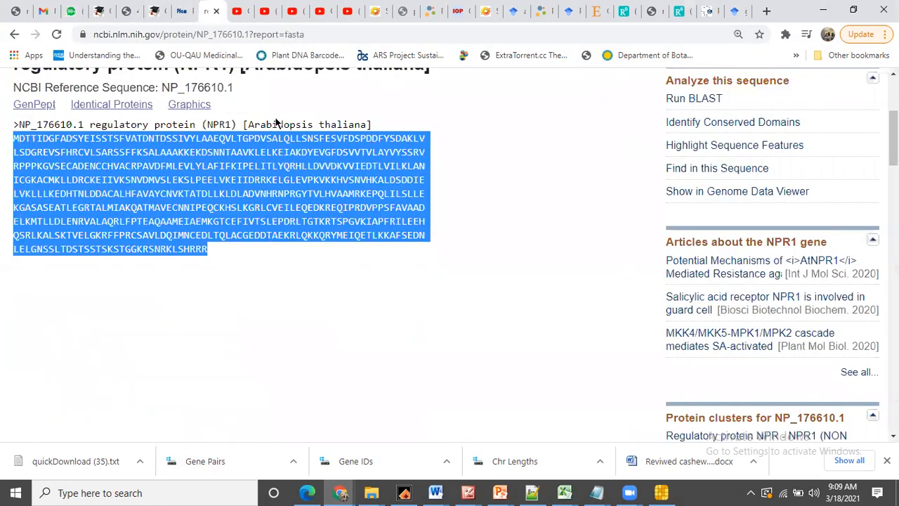
scroll(305, 150, "up", 3)
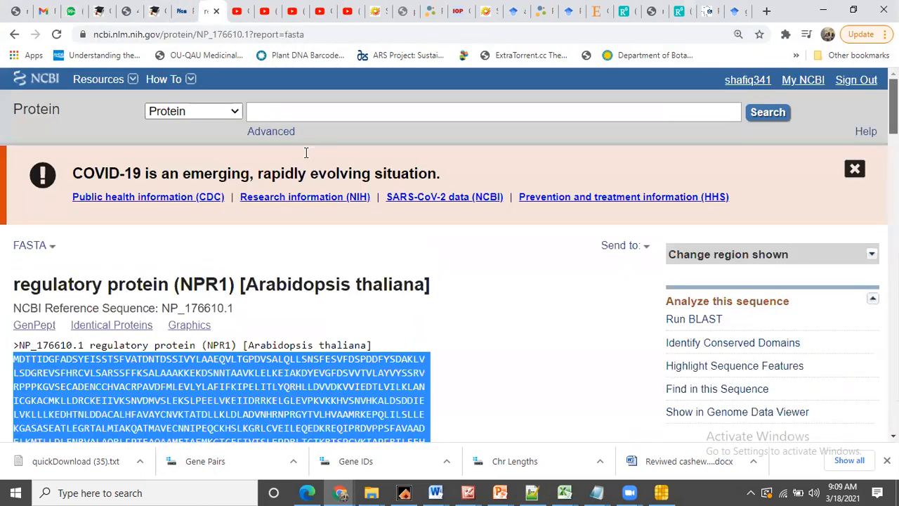
left_click(274, 114)
type("ar")
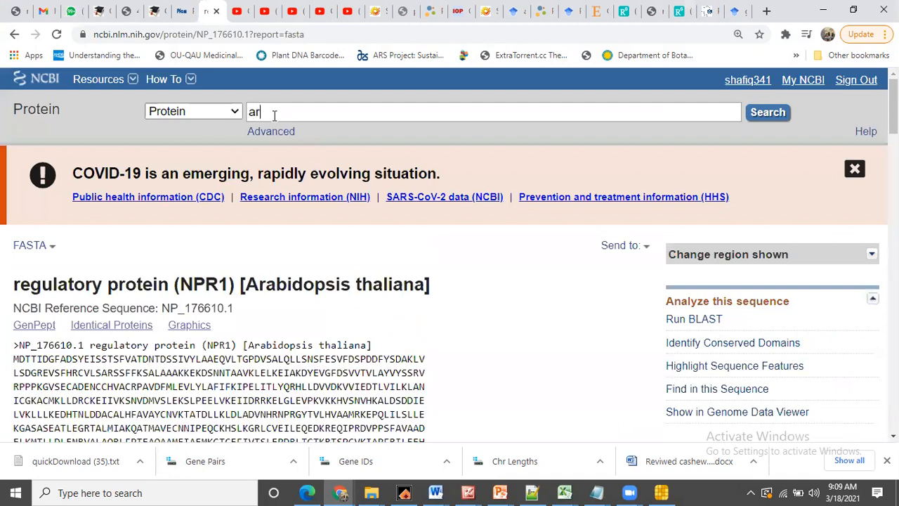
type("abidopsis")
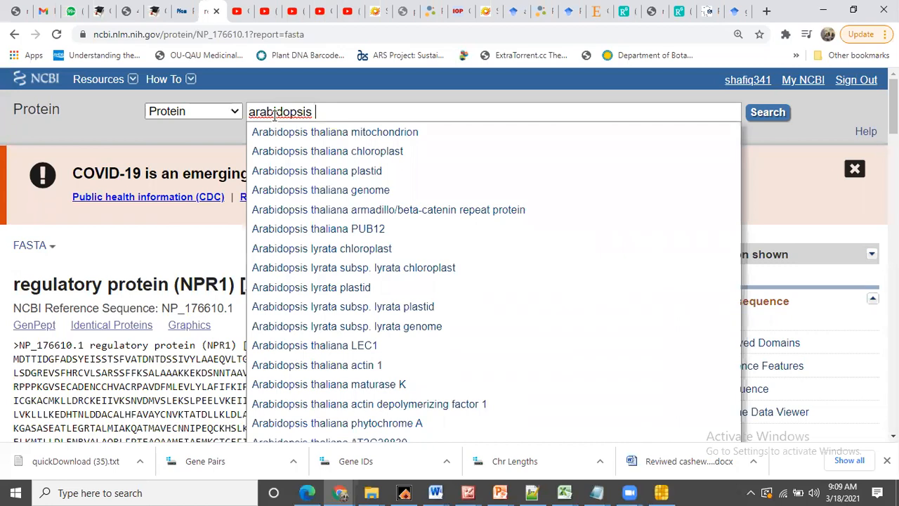
left_click(370, 133)
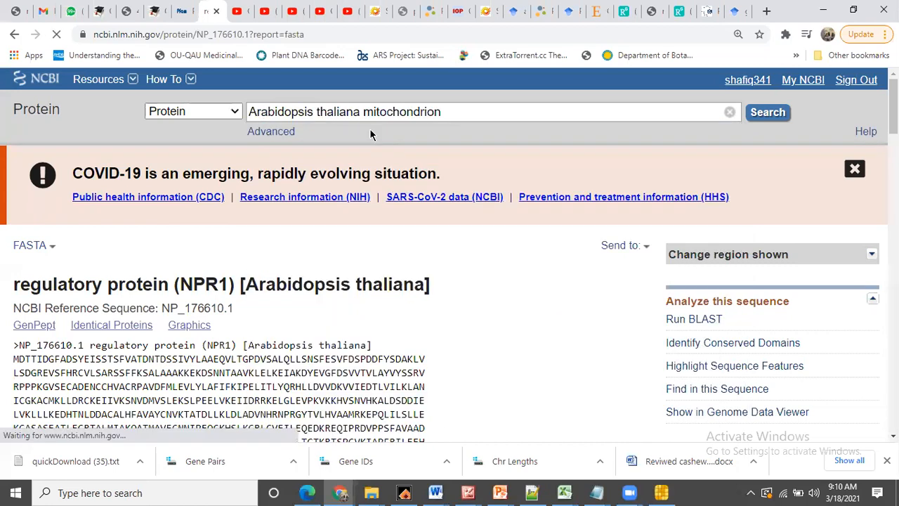
Step: Change the protein search term to "Arabidopsis thaliana RBOH" and run the search
key("BackSpace")
key("BackSpace")
key("BackSpace")
key("BackSpace")
key("BackSpace")
key("BackSpace")
key("BackSpace")
key("BackSpace")
key("BackSpace")
key("BackSpace")
key("BackSpace")
key("BackSpace")
key("BackSpace")
key("BackSpace")
key("BackSpace")
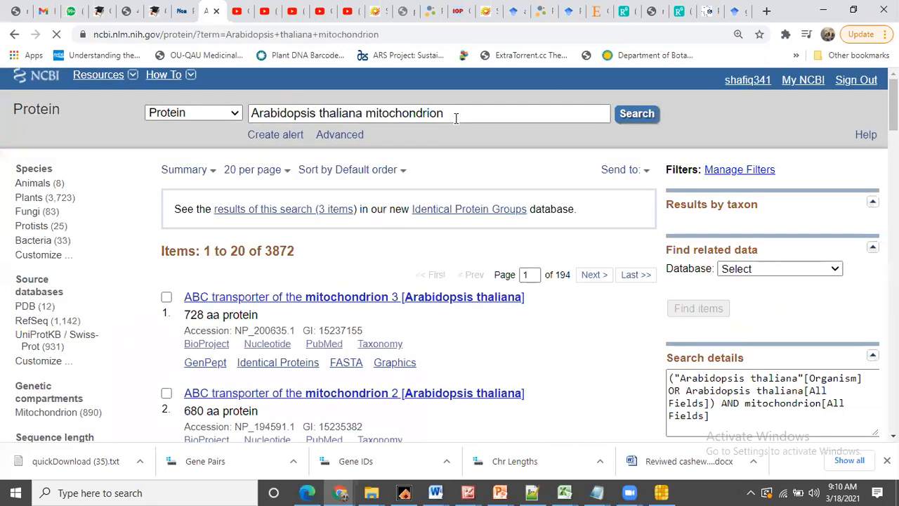
key("BackSpace")
key("BackSpace")
key("BackSpace")
key("BackSpace")
key("BackSpace")
key("BackSpace")
key("BackSpace")
key("BackSpace")
key("BackSpace")
key("BackSpace")
key("BackSpace")
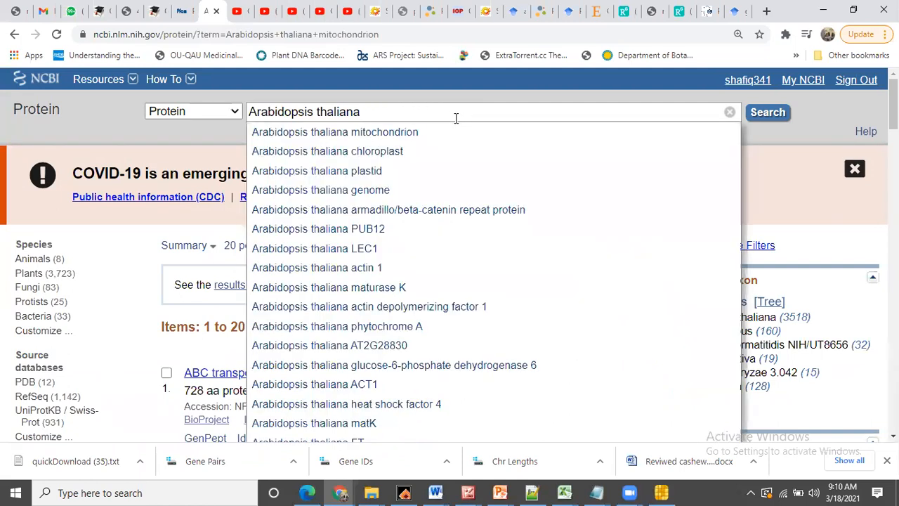
type("RBOH")
key("Return")
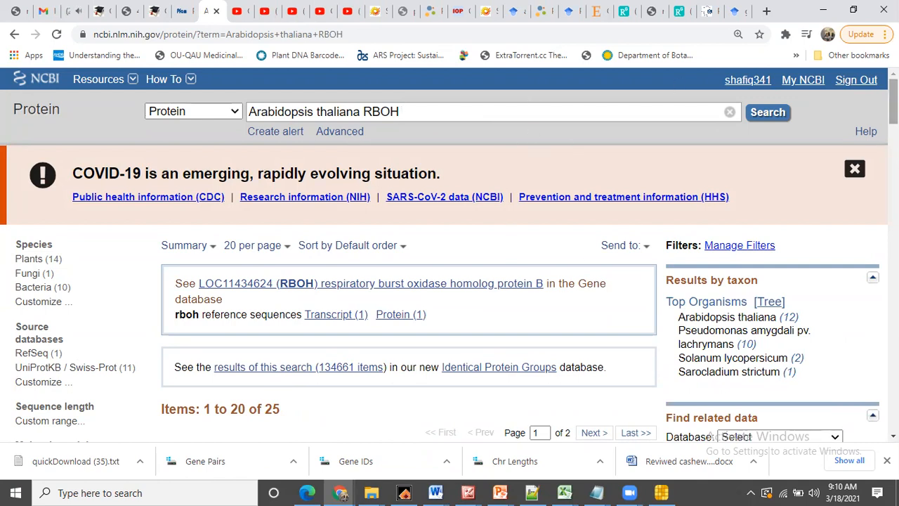
Step: Open the first result, respiratory burst oxidase protein F [Arabidopsis thaliana], accession NP_564821.1
scroll(450, 253, "down", 5)
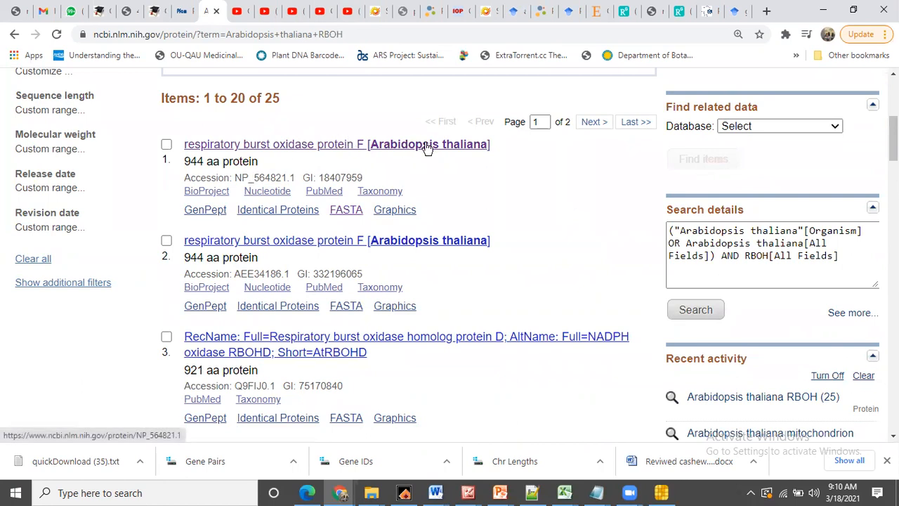
left_click(288, 144)
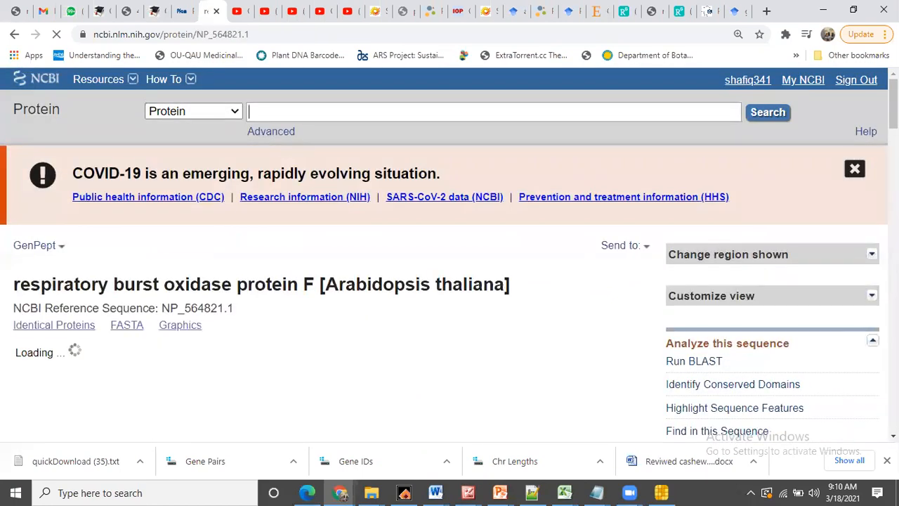
Step: Show the respiratory burst oxidase protein F record in FASTA format and copy the whole entry including its header line
left_click_drag(894, 102, 894, 125)
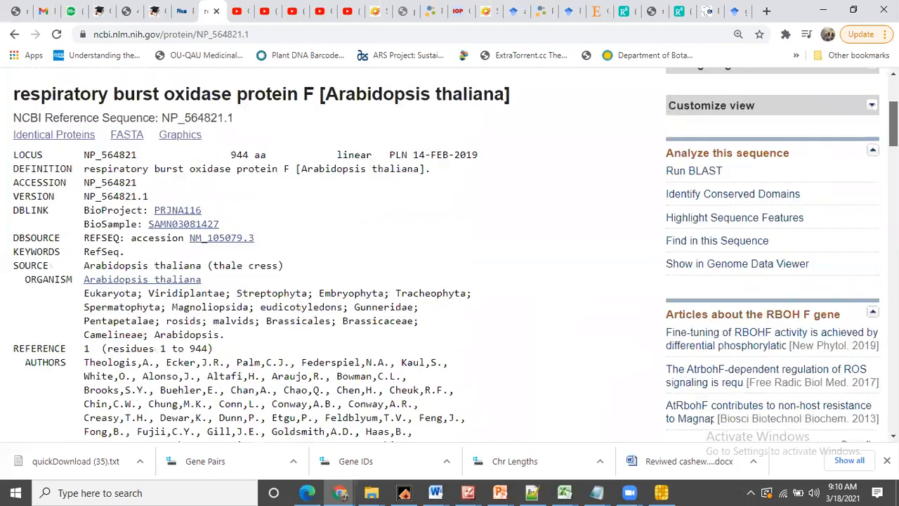
scroll(115, 271, "up", 2)
left_click(119, 263)
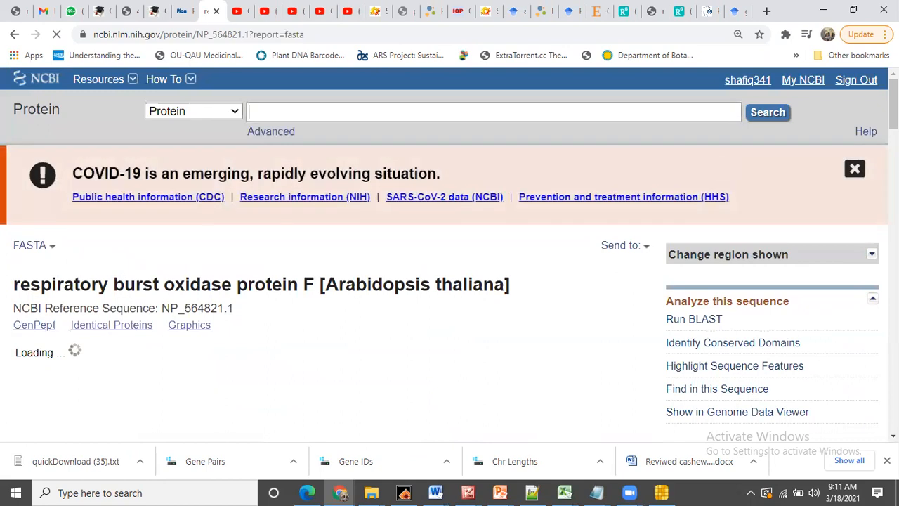
scroll(62, 144, "down", 3)
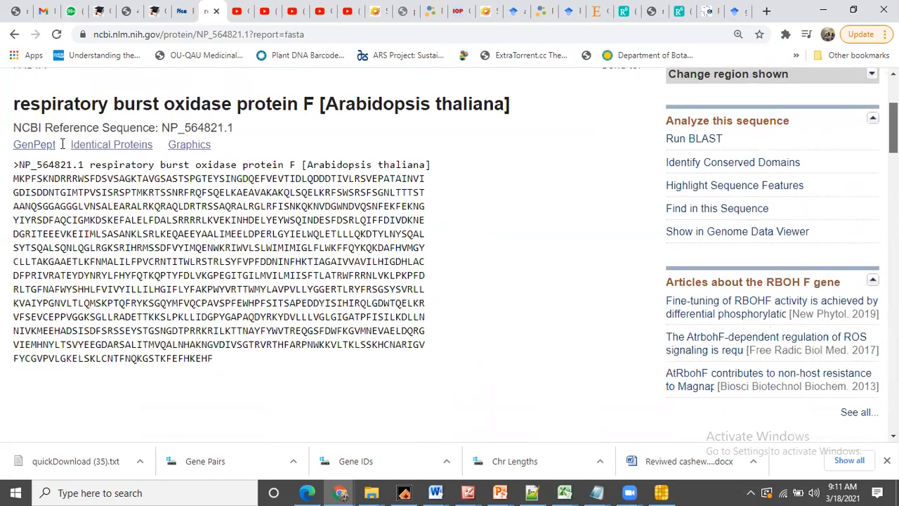
scroll(14, 146, "down", 1)
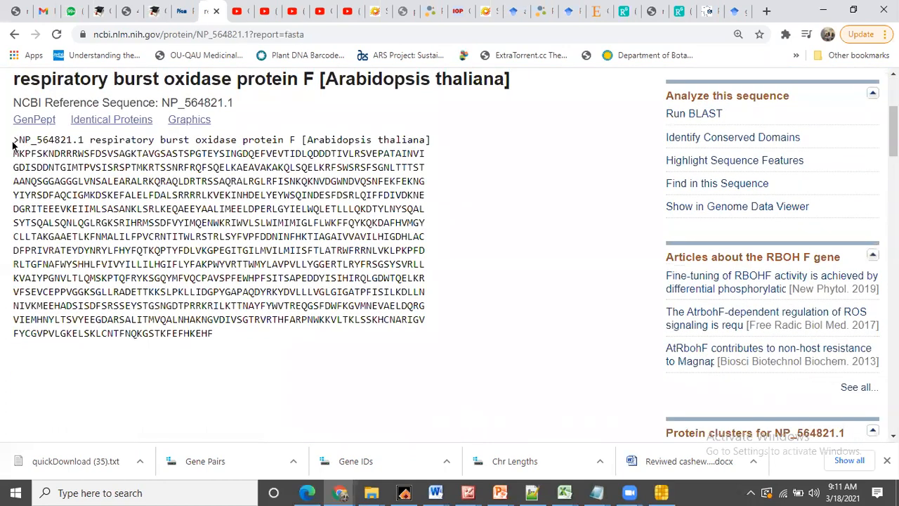
left_click_drag(13, 139, 110, 232)
left_click_drag(208, 332, 258, 342)
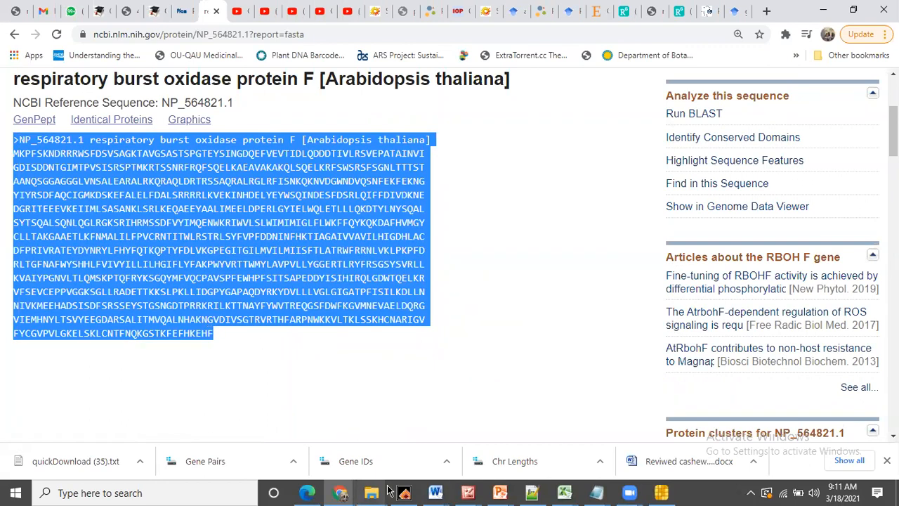
Step: Switch to Notepad++, paste the copied FASTA entry into a new document and add two line breaks after it
left_click(530, 491)
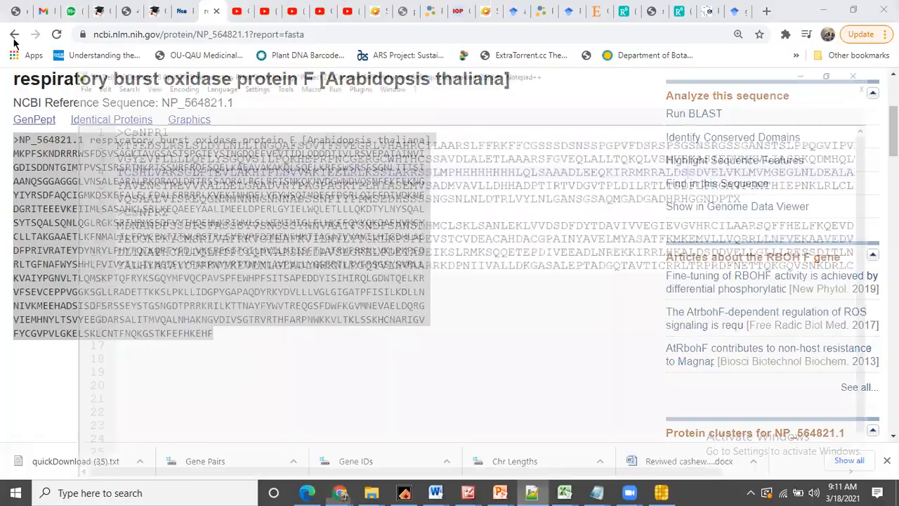
key("ctrl+n")
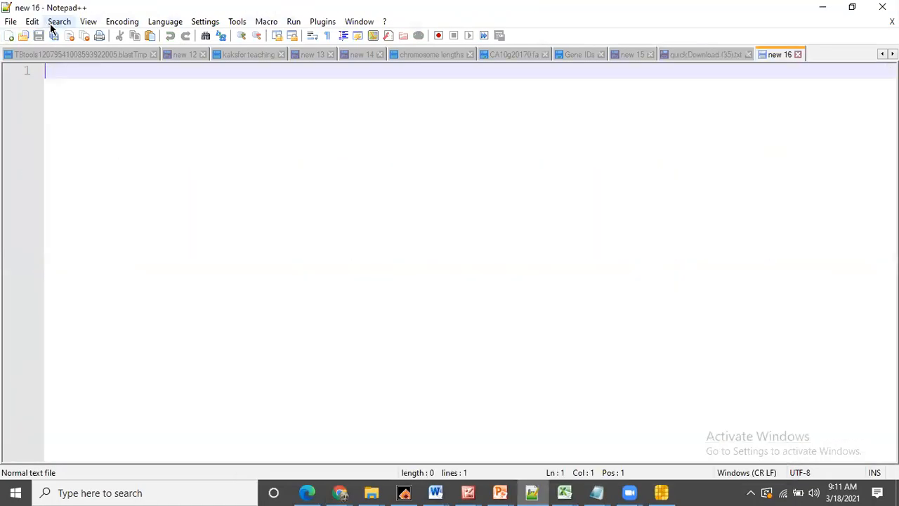
key("ctrl+v")
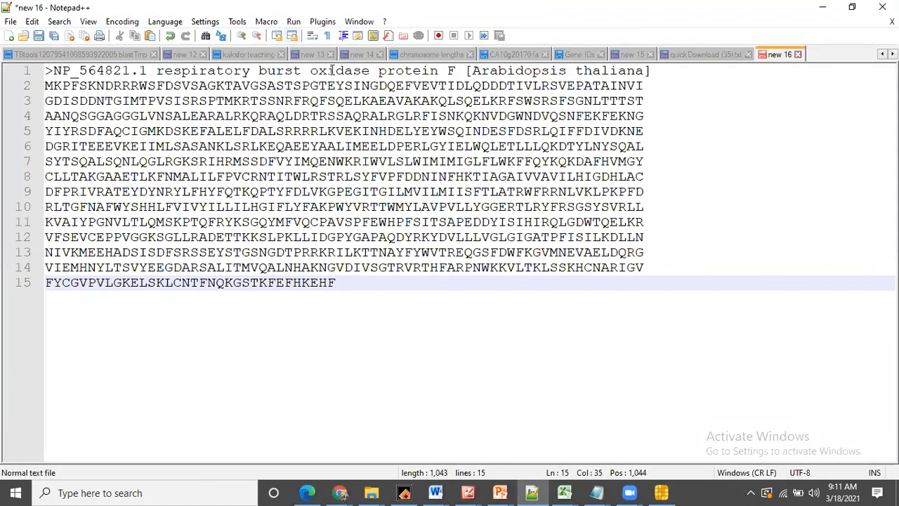
key("Return")
key("Return")
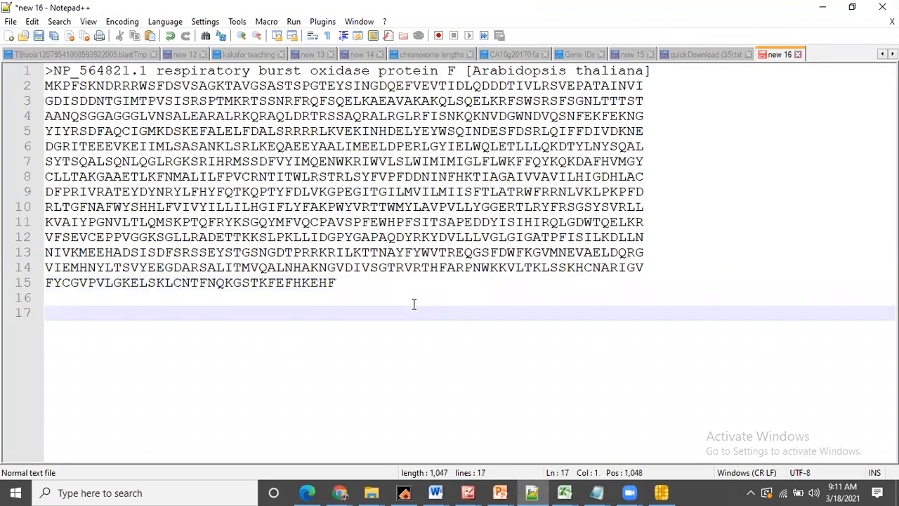
Step: Copy only the amino acid sequence without its header line and switch back to the NCBI protein page in Chrome
left_click_drag(46, 85, 356, 289)
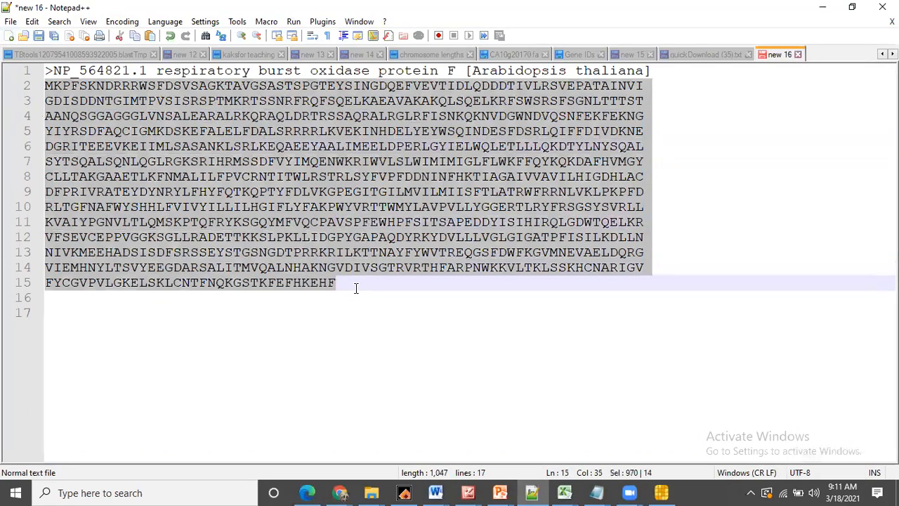
mouse_move(337, 487)
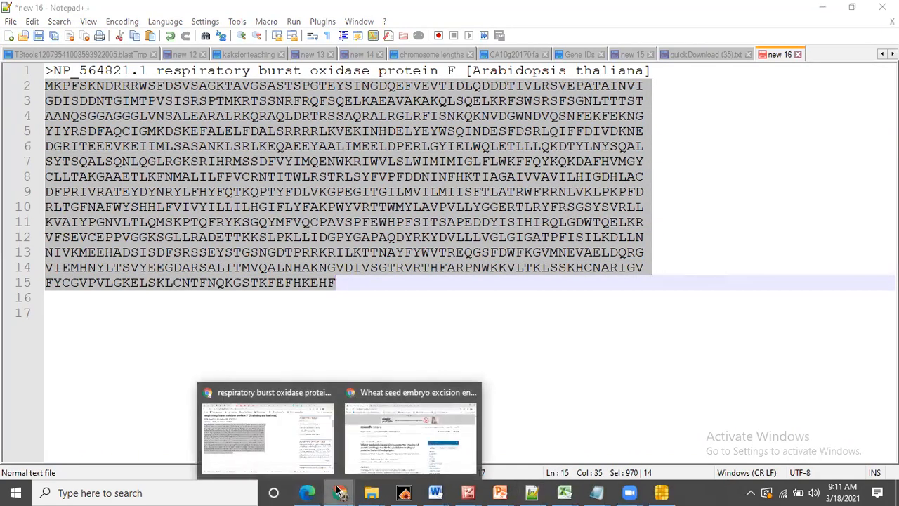
left_click(271, 432)
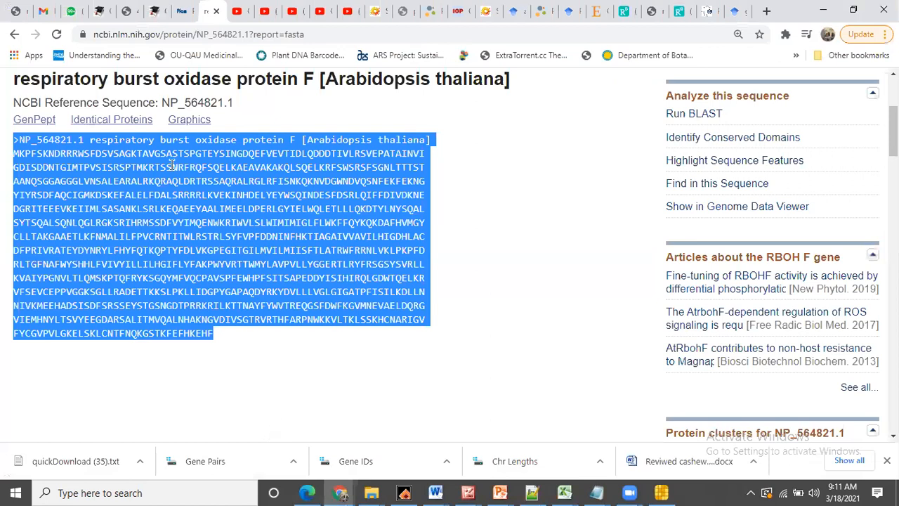
left_click(187, 7)
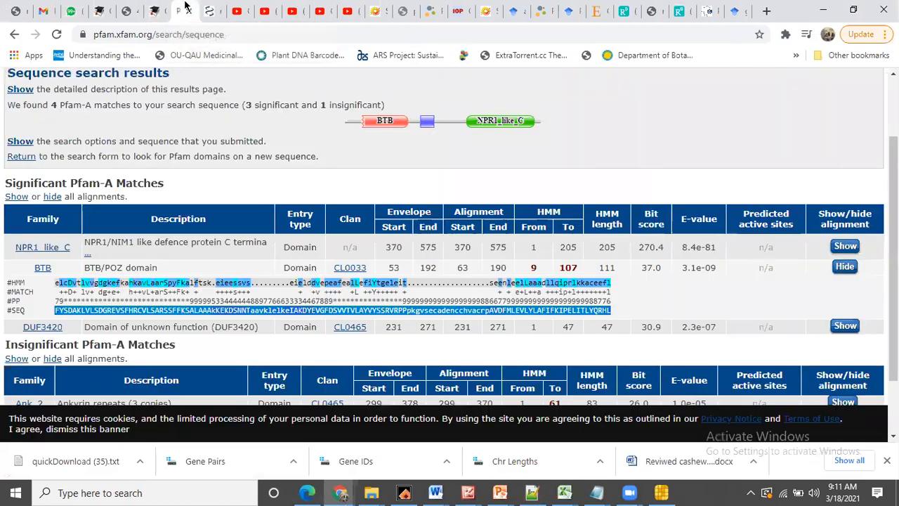
left_click(194, 36)
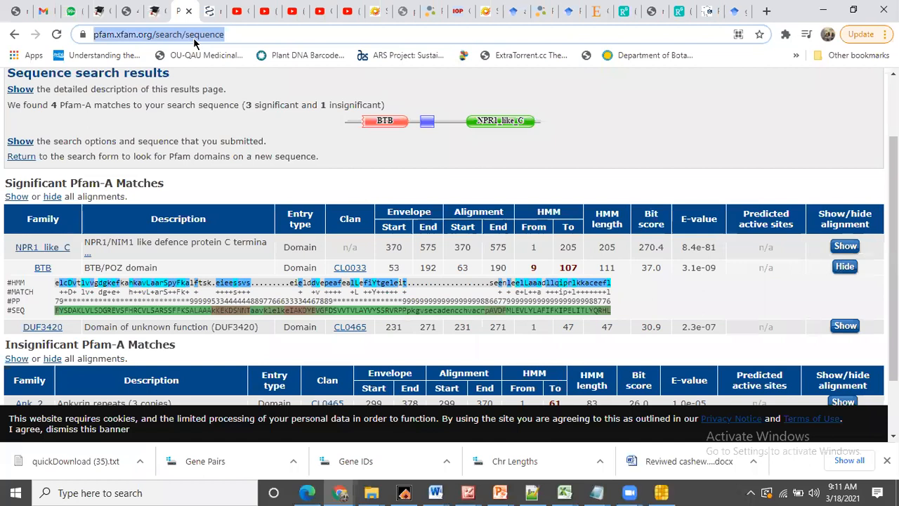
type("pfa")
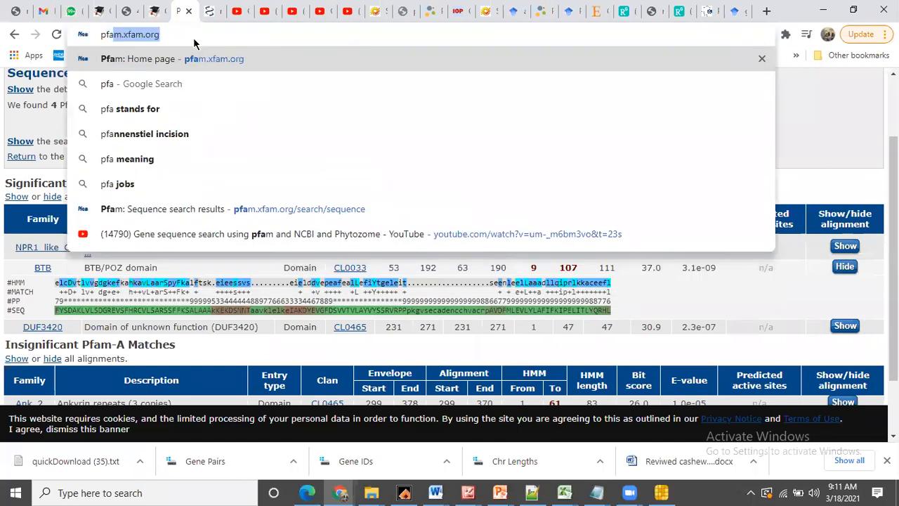
type("m")
Step: Open the Pfam home page, pfam.xfam.org, in the browser tab holding the tomato virus article PDF
left_click(128, 7)
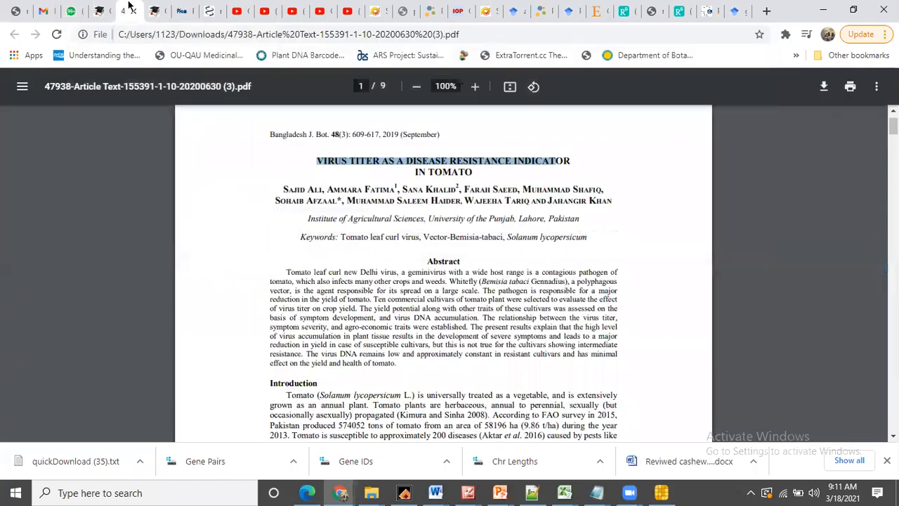
left_click(203, 36)
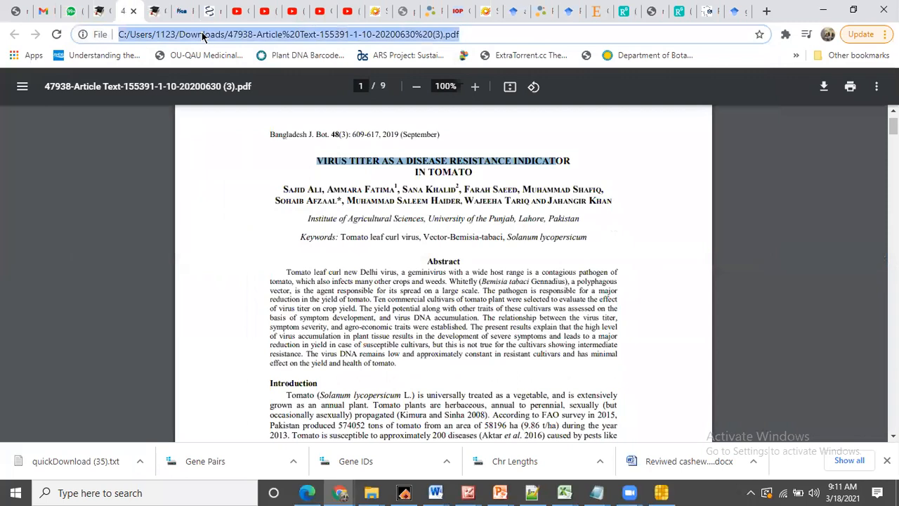
type("pfam")
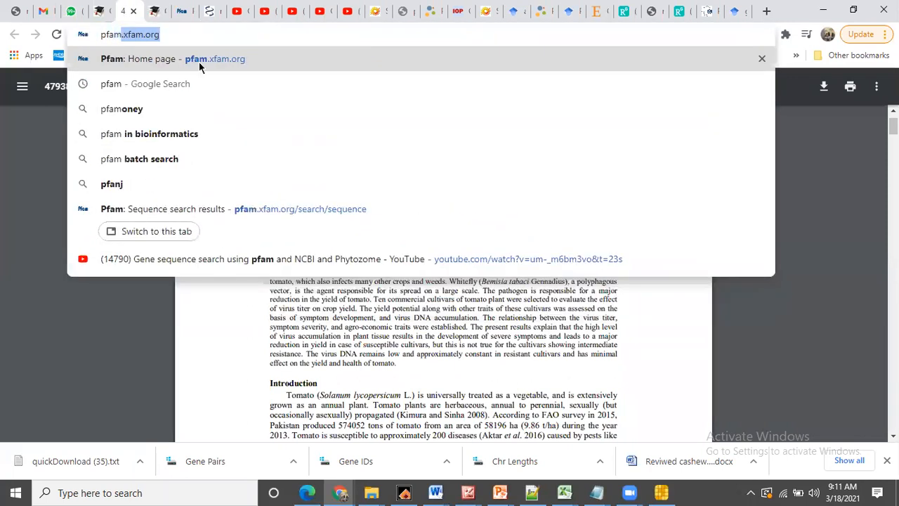
left_click(199, 62)
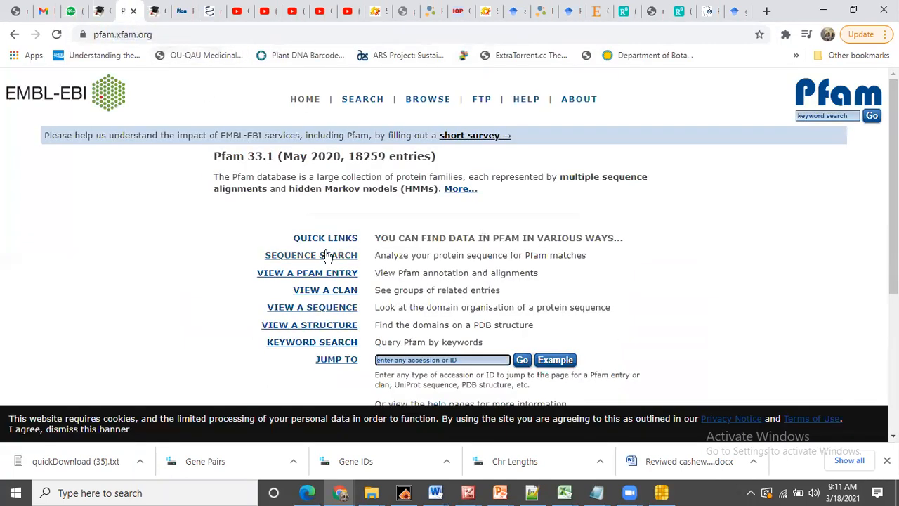
Step: Run a Pfam sequence search with the copied RBOH protein sequence and review the significant and insignificant domain matches
left_click(327, 255)
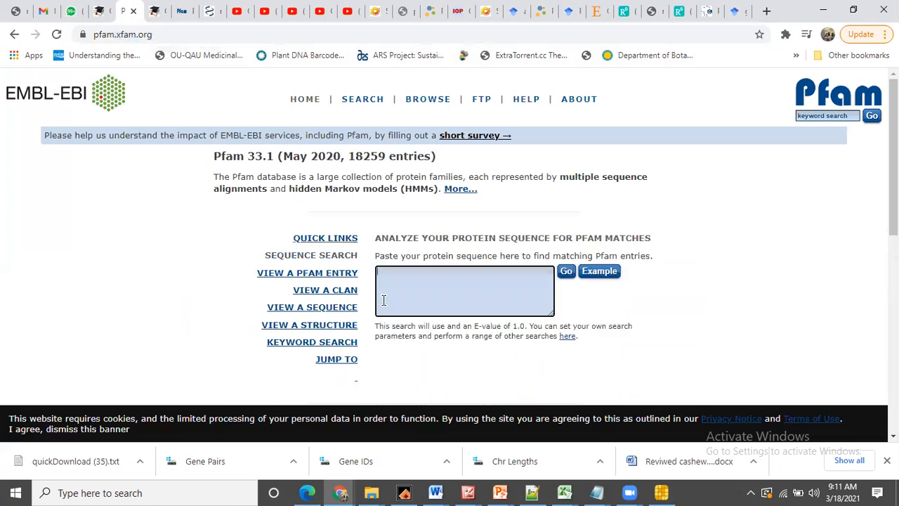
key("ctrl+v")
left_click(566, 272)
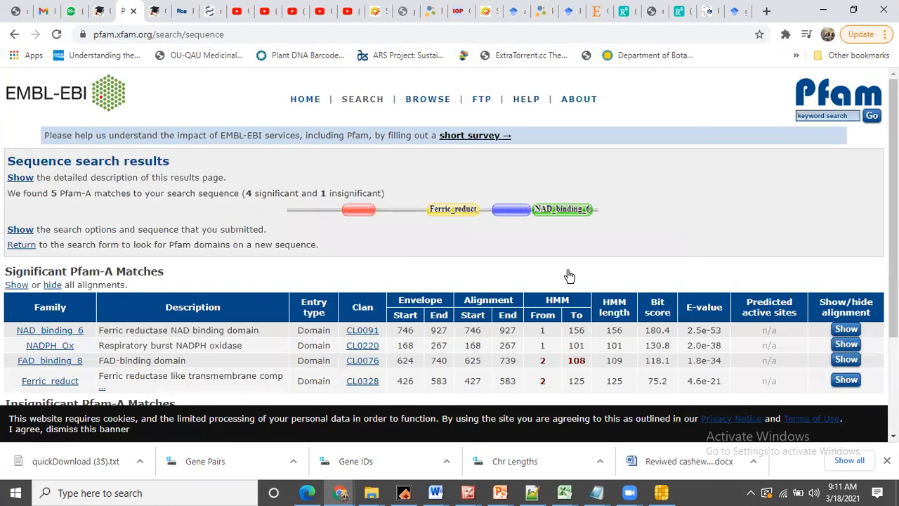
left_click_drag(893, 149, 893, 199)
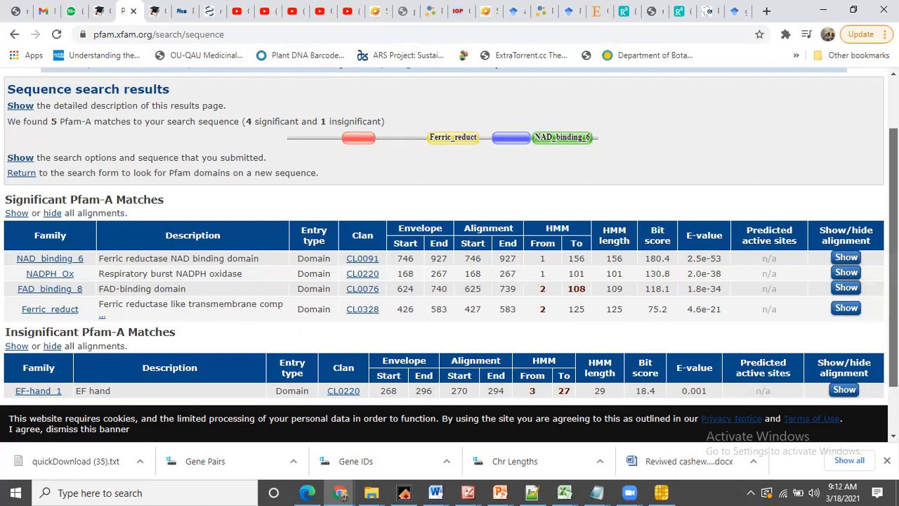
scroll(894, 266, "down", 1)
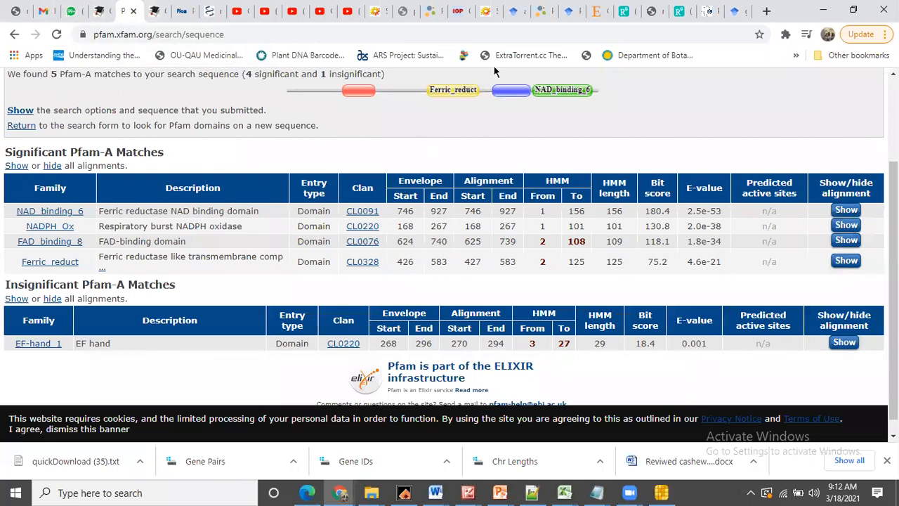
Step: Open Phytozome in a new browser tab and open the BLAST search for Cucumis sativus v1.0 (Cucumber)
key("ctrl+t")
type("phy")
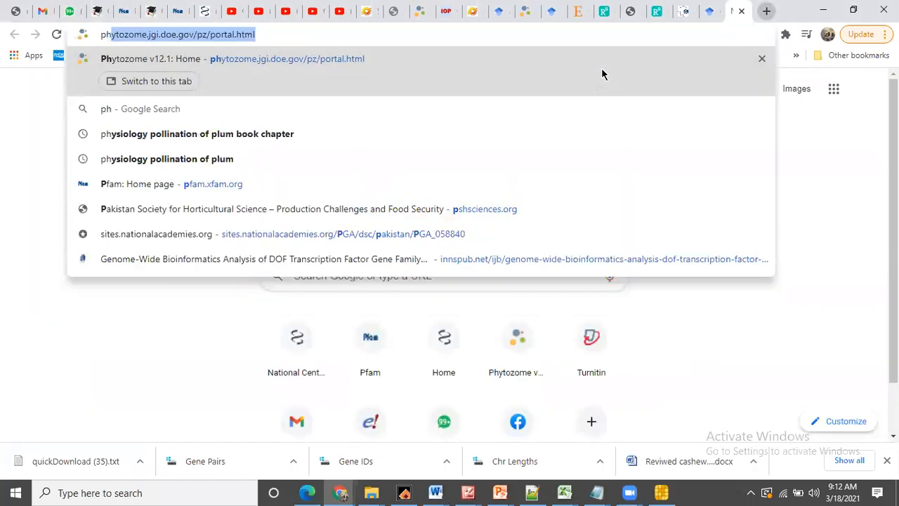
key("Return")
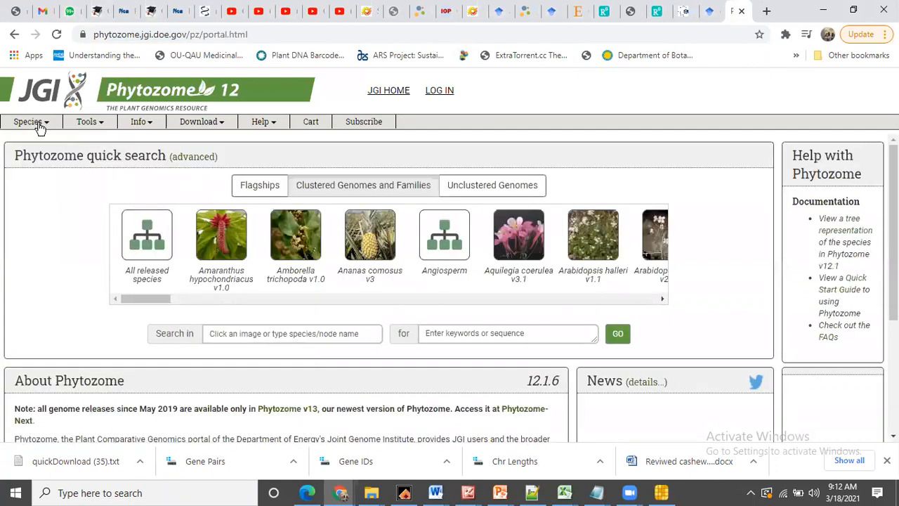
left_click(36, 122)
left_click(215, 144)
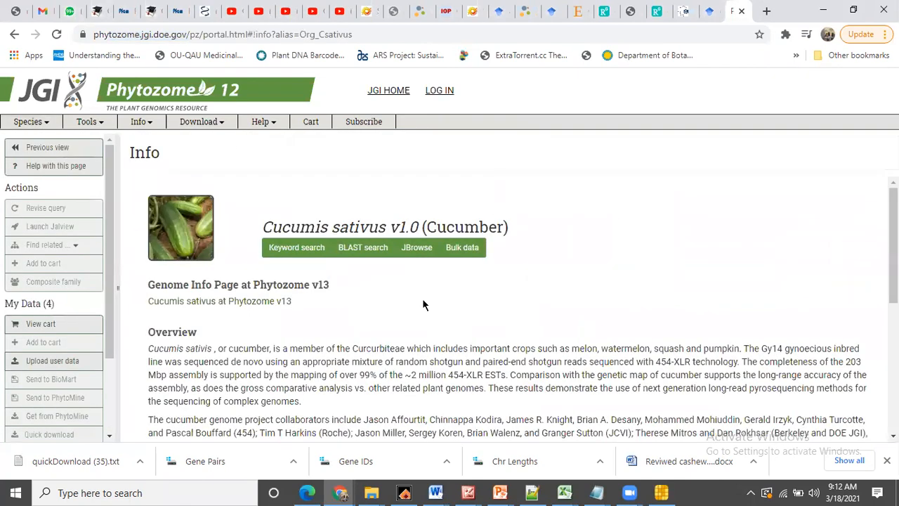
left_click(373, 254)
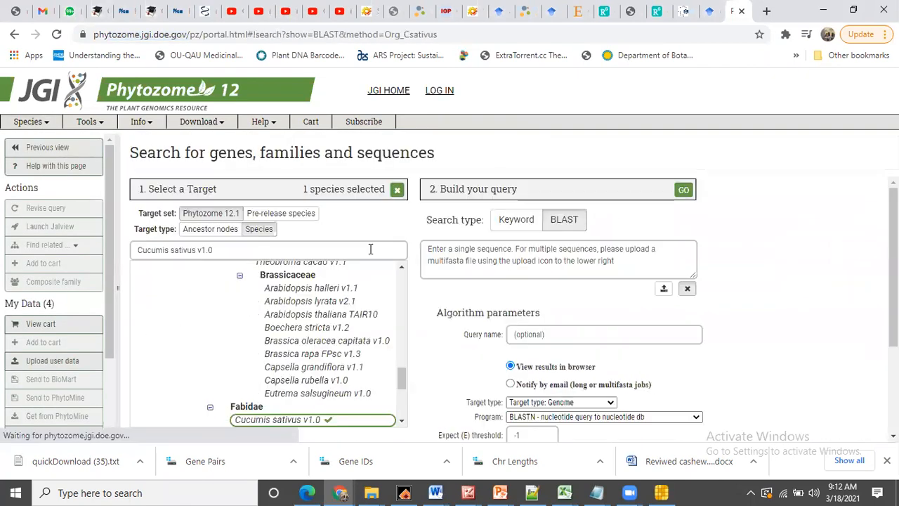
Step: Run a BLAST of the copied RBOH sequence with target type Proteome and look over the hits
left_click(554, 404)
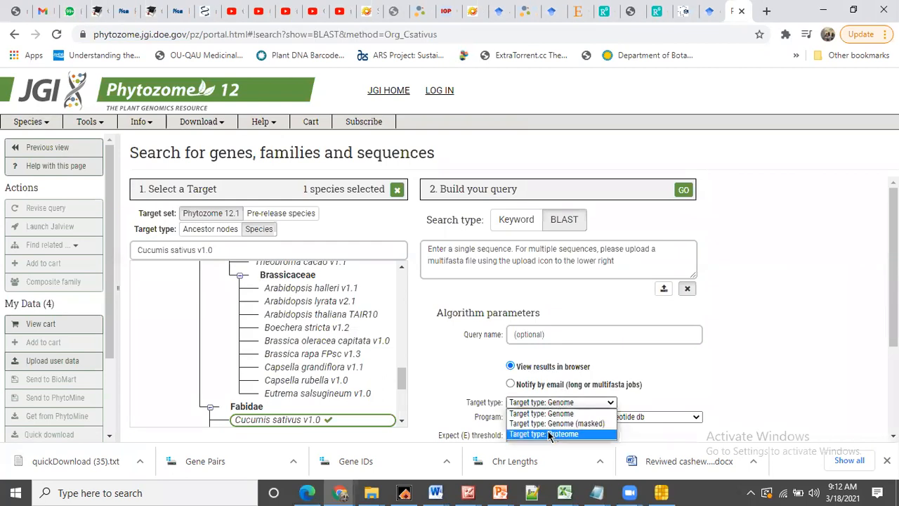
left_click(548, 431)
left_click(523, 260)
key("ctrl+v")
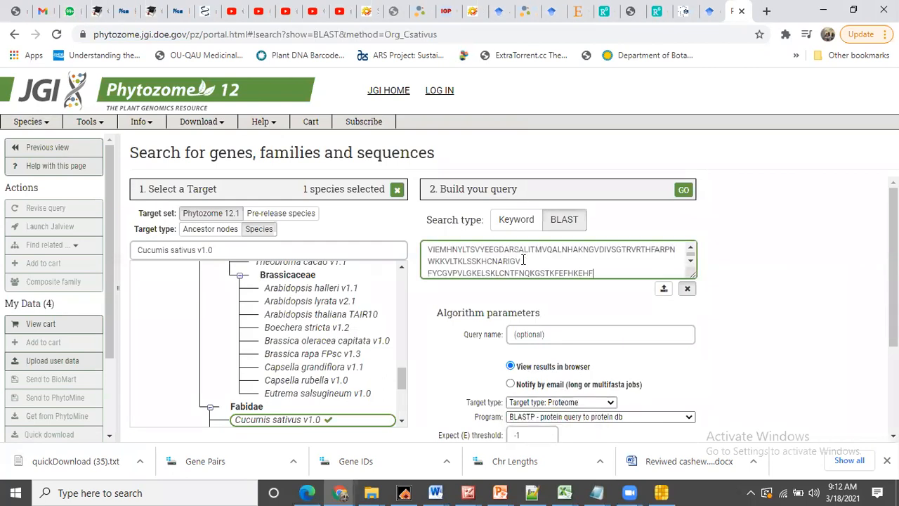
left_click(684, 190)
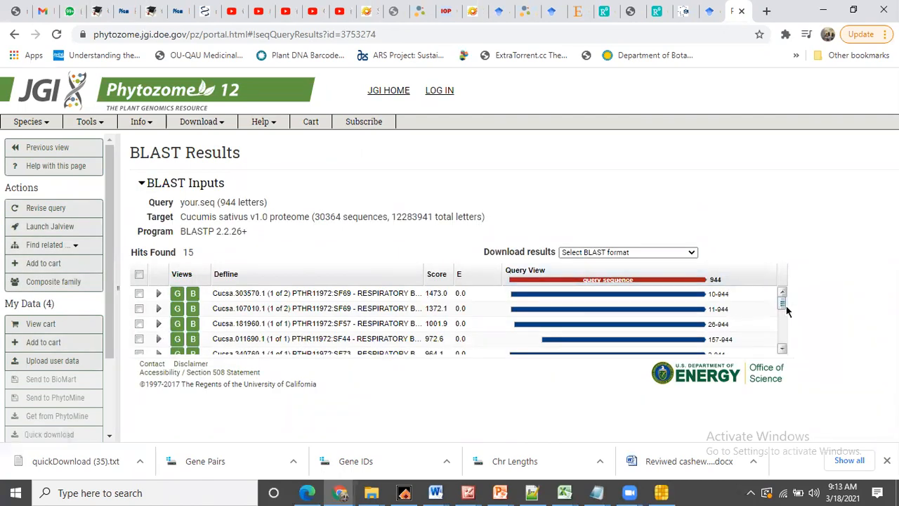
left_click_drag(781, 300, 789, 241)
Step: Delete all the C. sativus NPR1 transcripts from the Phytozome cart
left_click(42, 324)
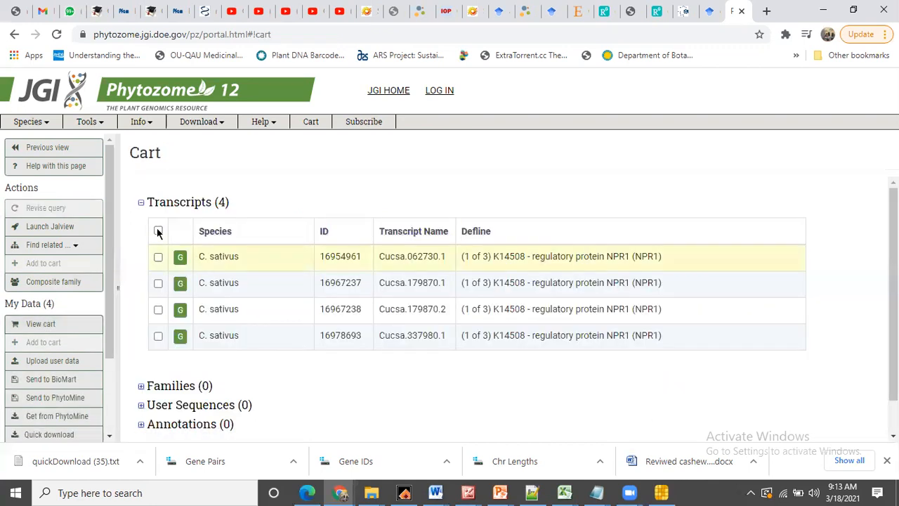
left_click(158, 230)
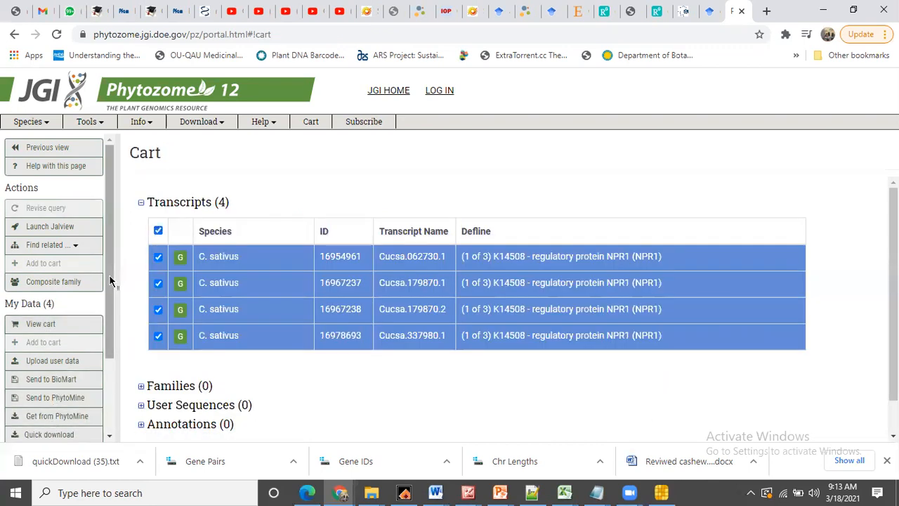
left_click_drag(110, 281, 108, 347)
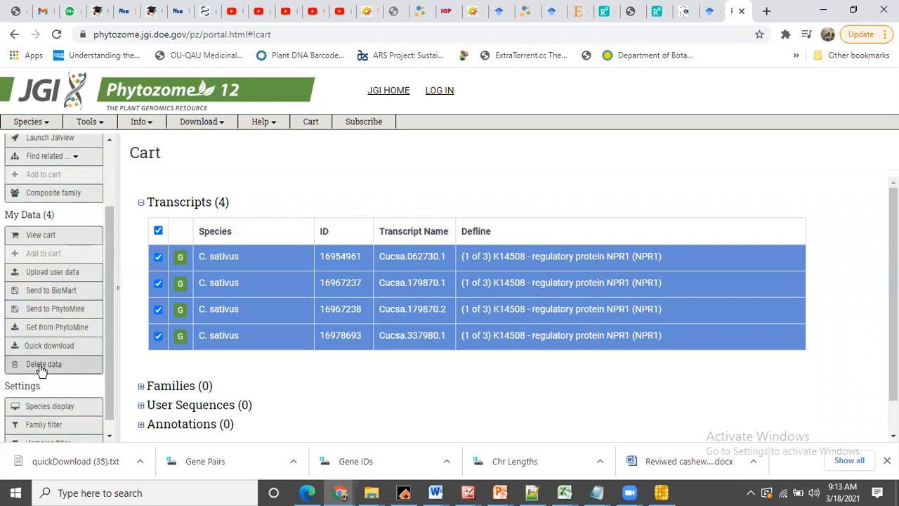
left_click(43, 366)
Step: Return to the RBOH BLAST results, add all the hits to the cart, and view the cart
left_click(14, 34)
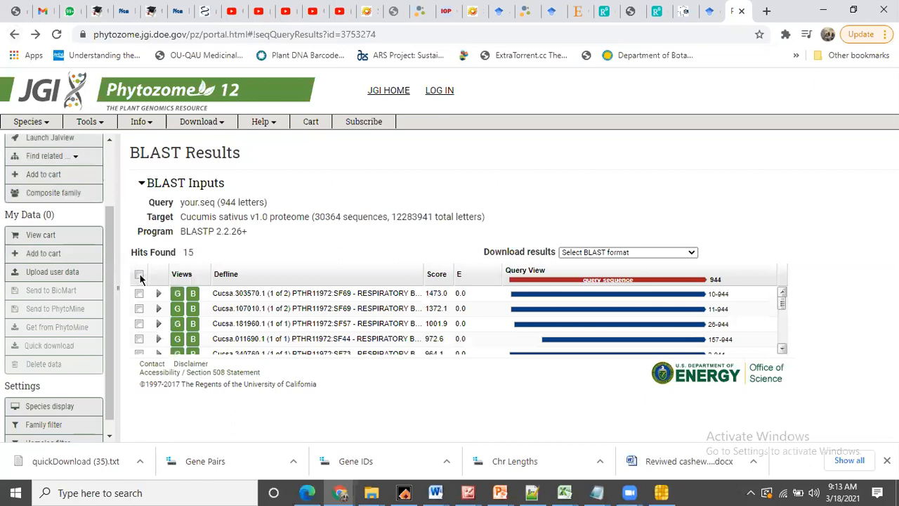
left_click(139, 275)
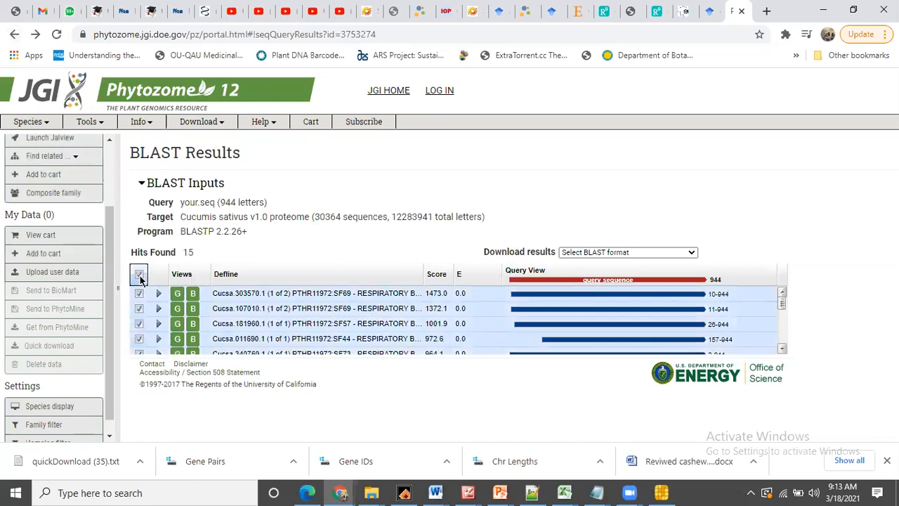
left_click(37, 257)
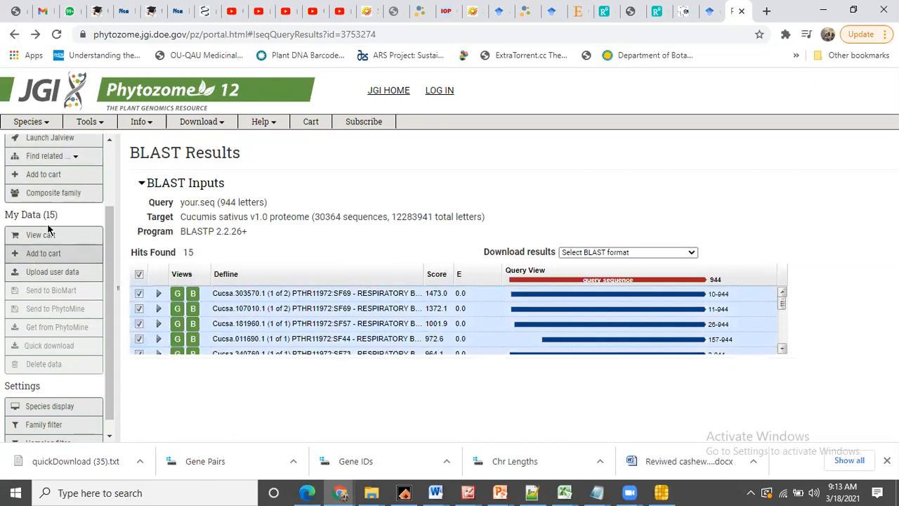
left_click(45, 234)
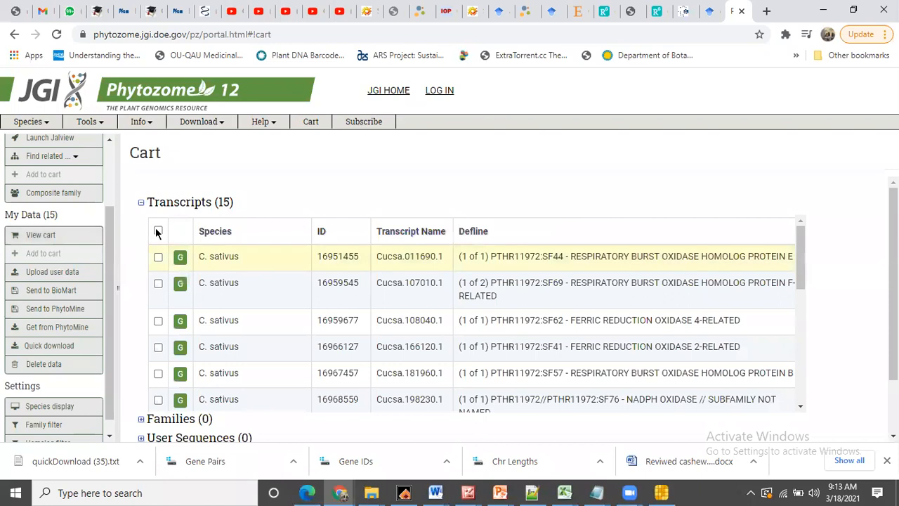
Step: Select all C. sativus transcripts in the cart and quick-download their peptide sequences
left_click(158, 230)
left_click(83, 345)
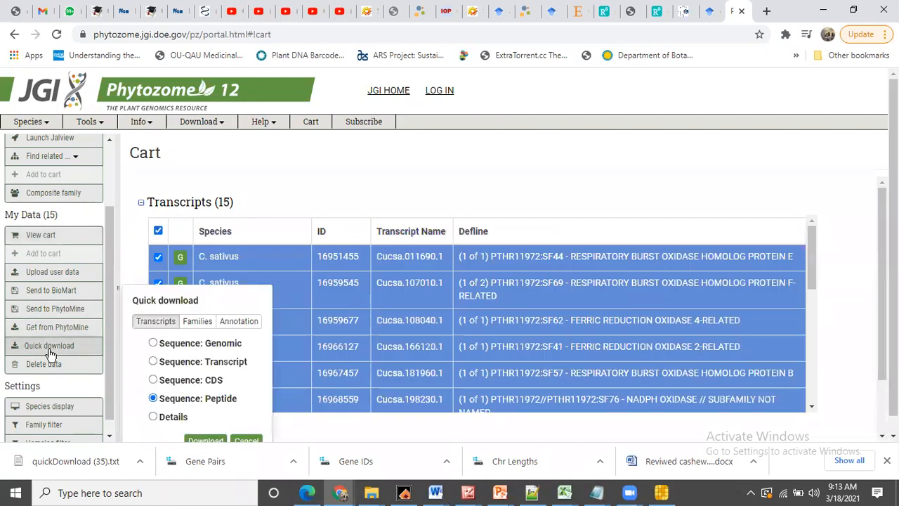
left_click(207, 441)
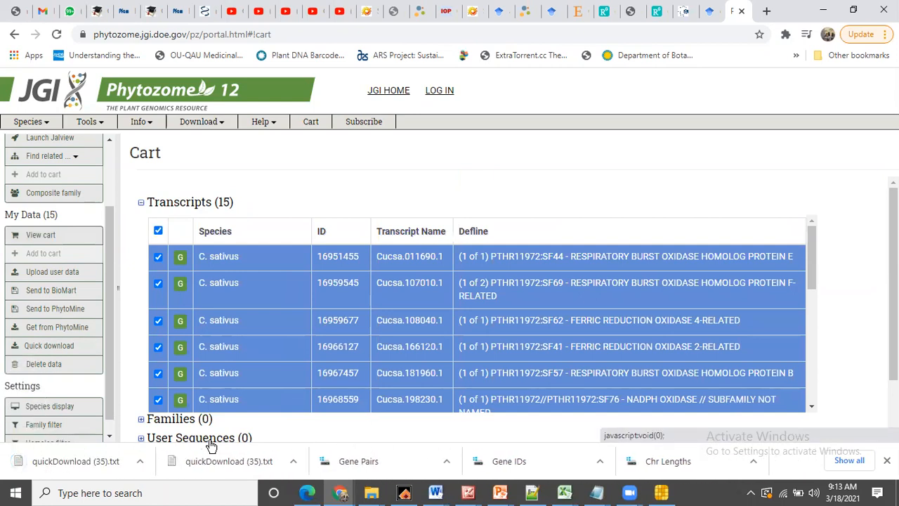
Step: Show the newly downloaded sequence file in its folder and cut quickDownload (35)
left_click(138, 462)
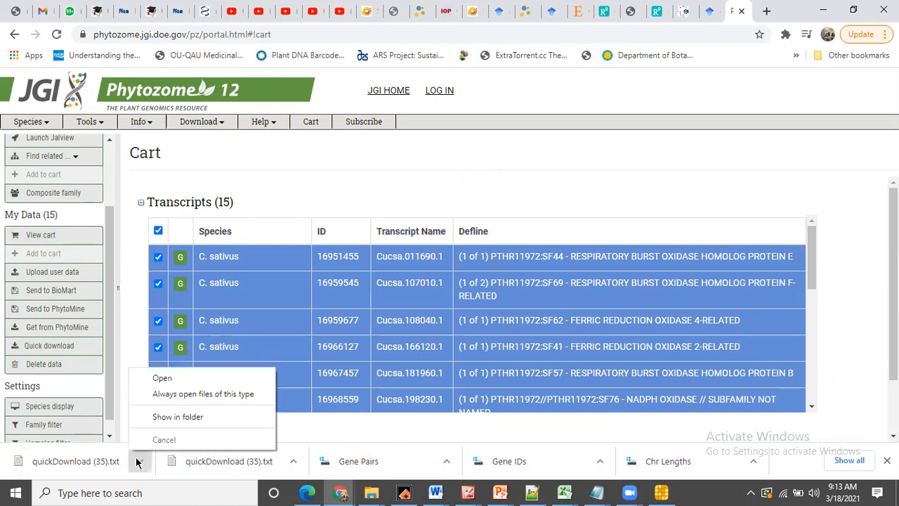
left_click(168, 417)
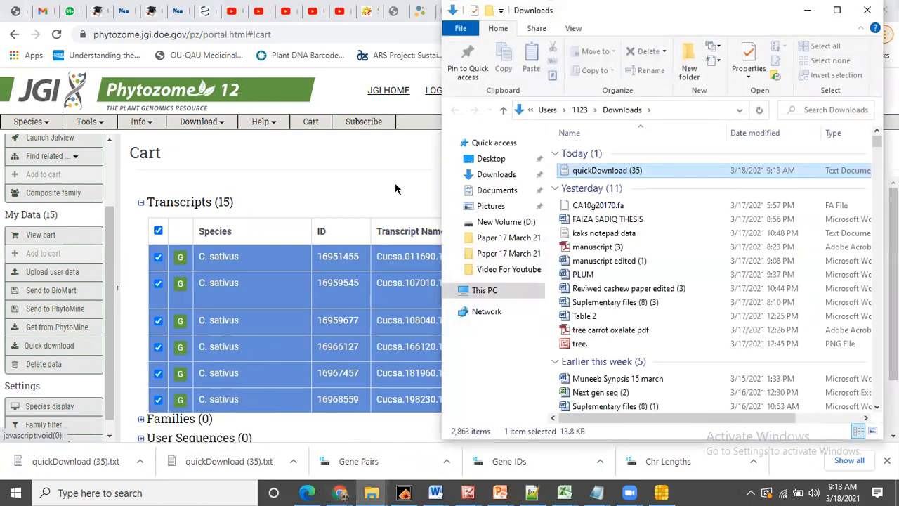
right_click(602, 174)
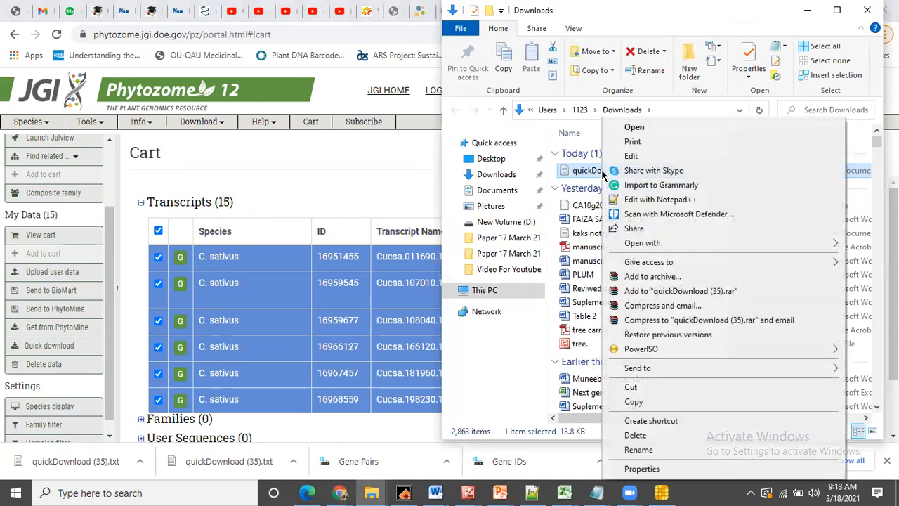
left_click(639, 387)
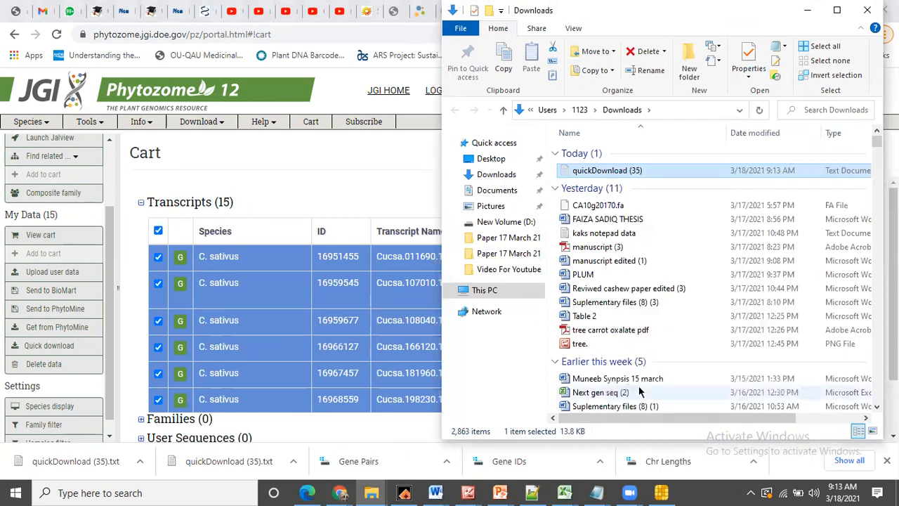
Step: Paste the cut file into the second student folder of Dell PU > Desktop 13 April 2015 > Introductory Plant Biotechnology > Project 21
left_click(511, 253)
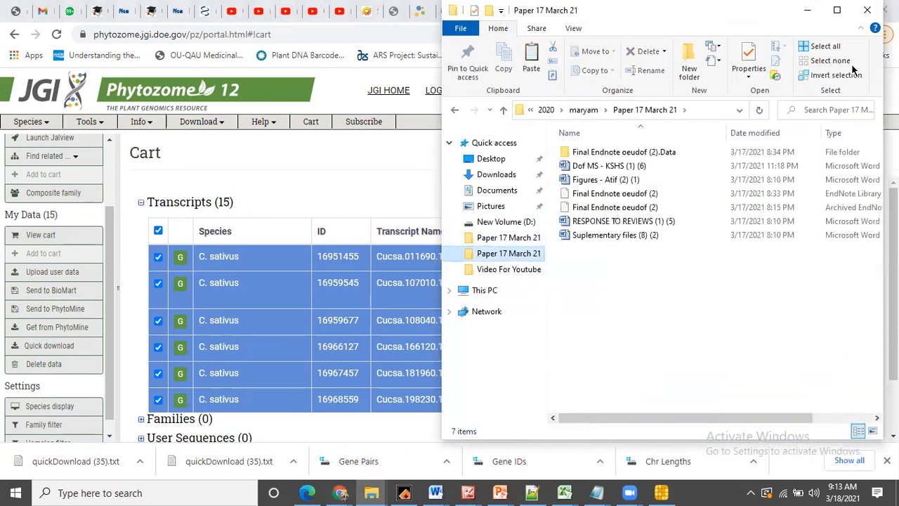
left_click(837, 10)
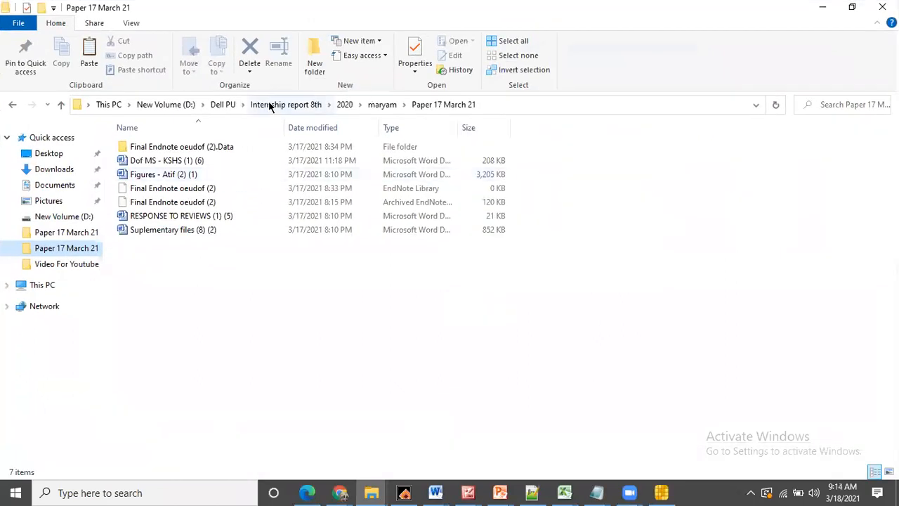
left_click(223, 105)
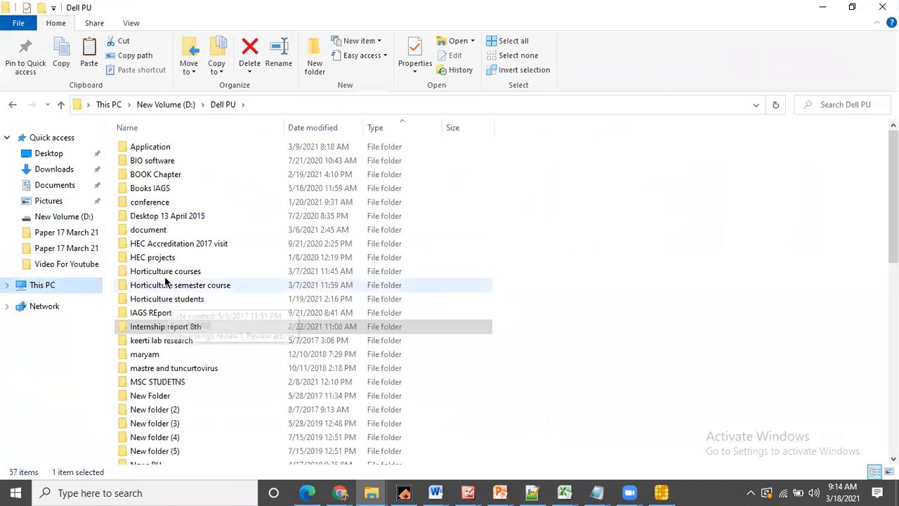
double_click(172, 218)
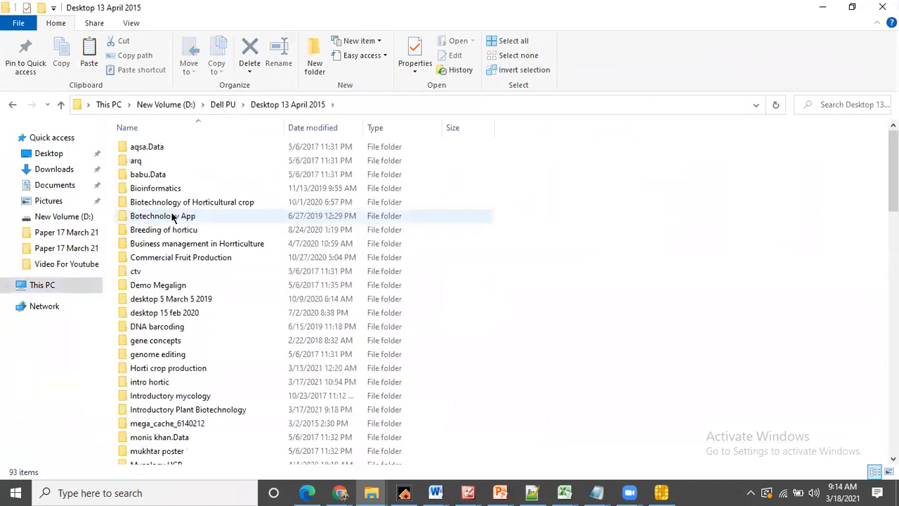
key("i")
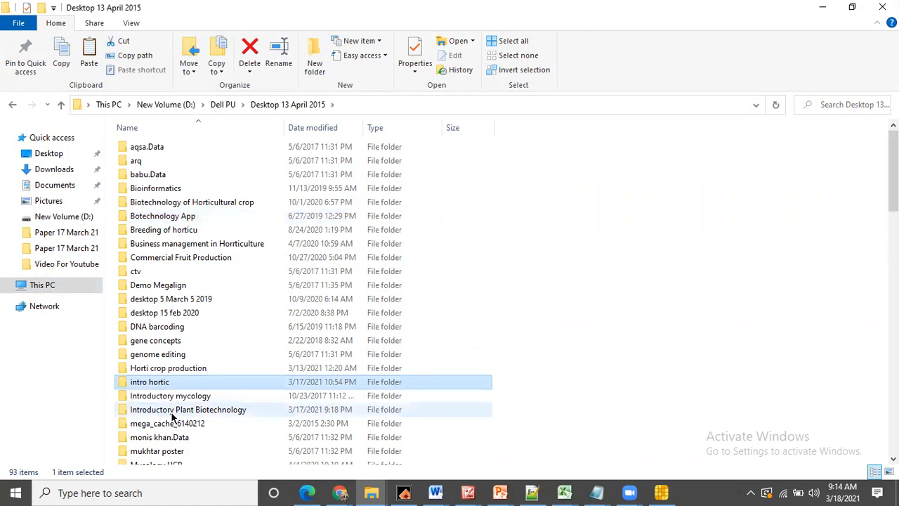
double_click(171, 410)
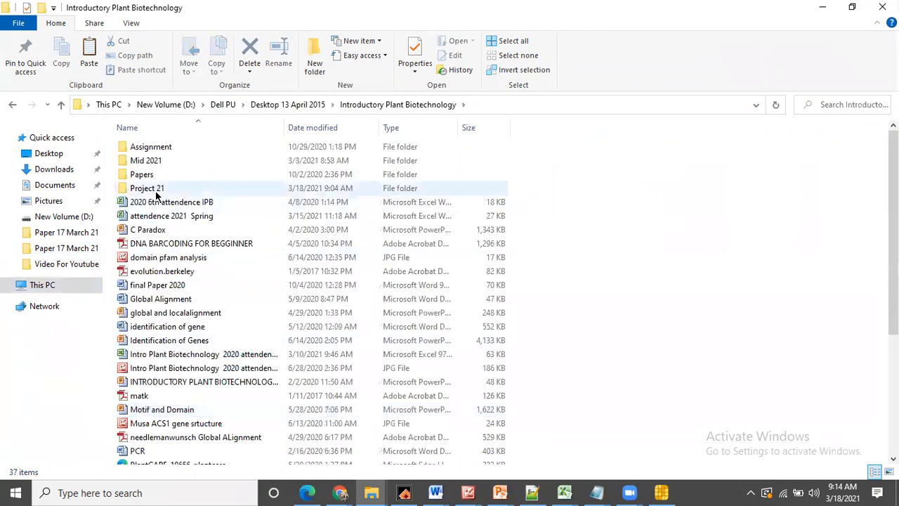
double_click(157, 193)
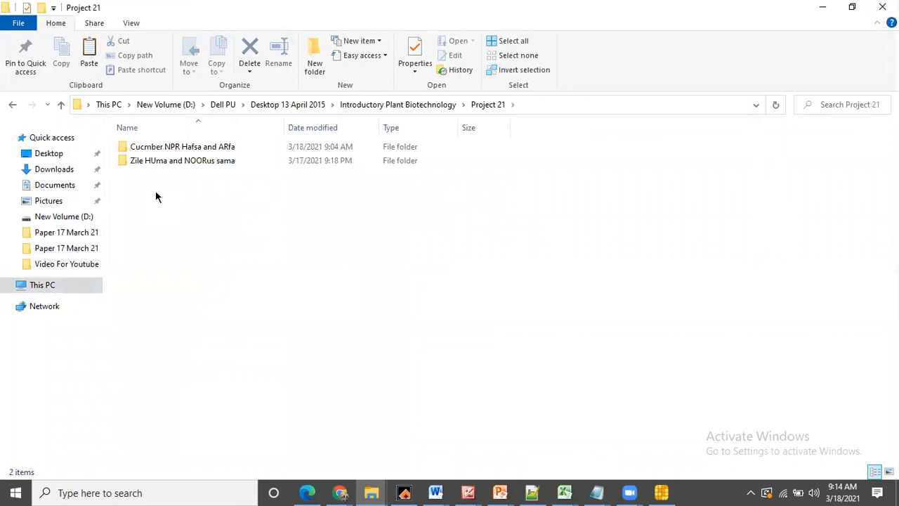
double_click(186, 160)
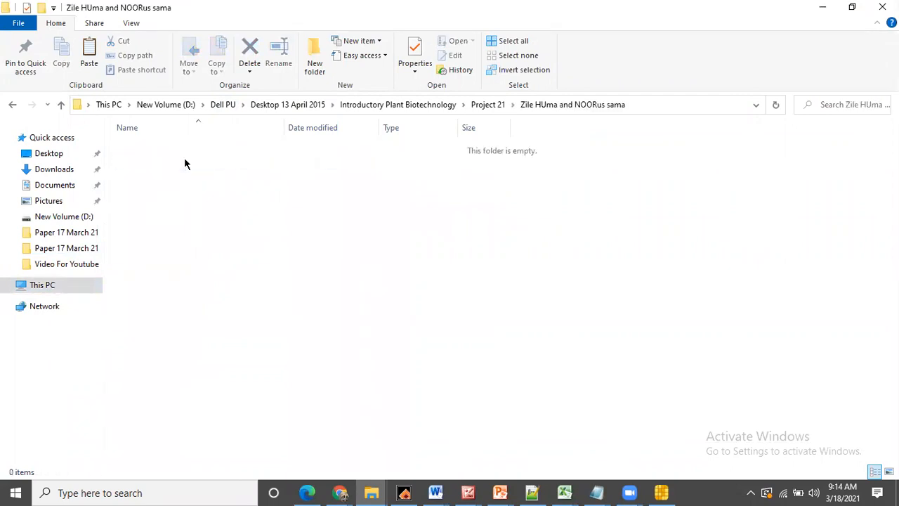
key("ctrl+v")
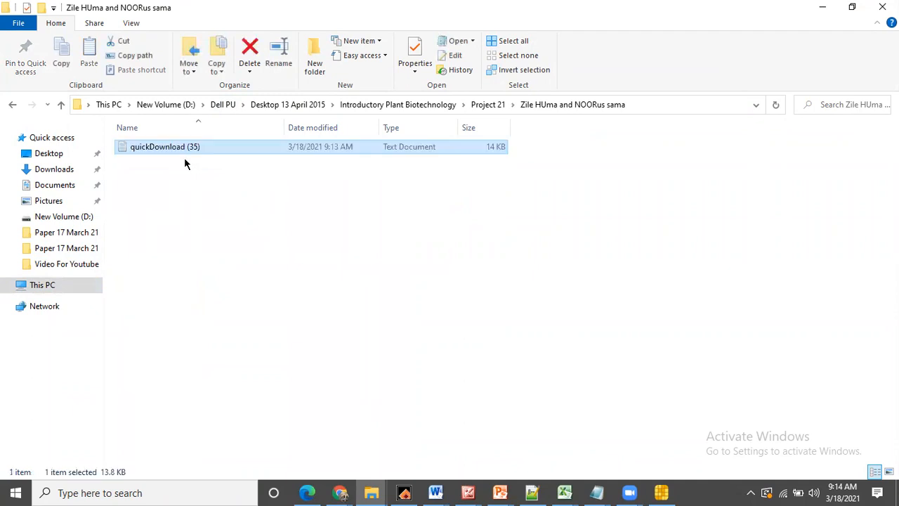
Step: Open quickDownload (35) in Notepad++ and replace every asterisk in the file with nothing
right_click(168, 147)
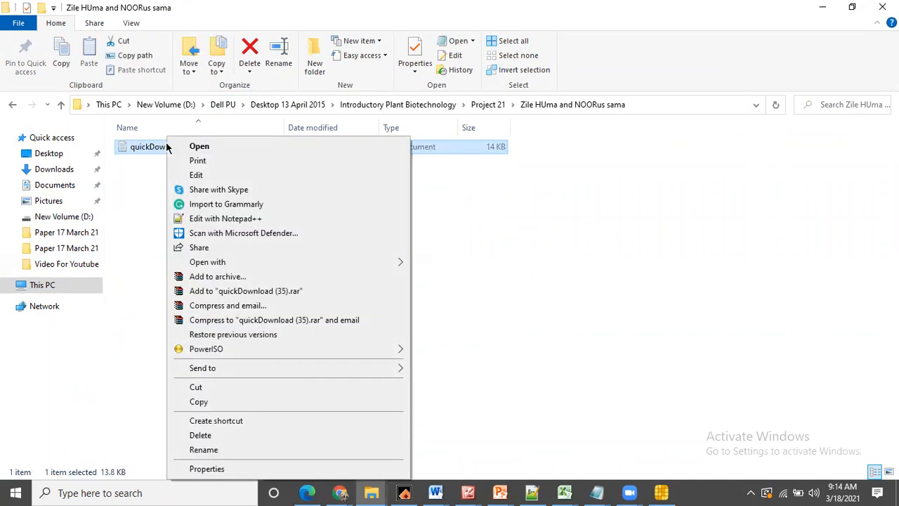
left_click(211, 218)
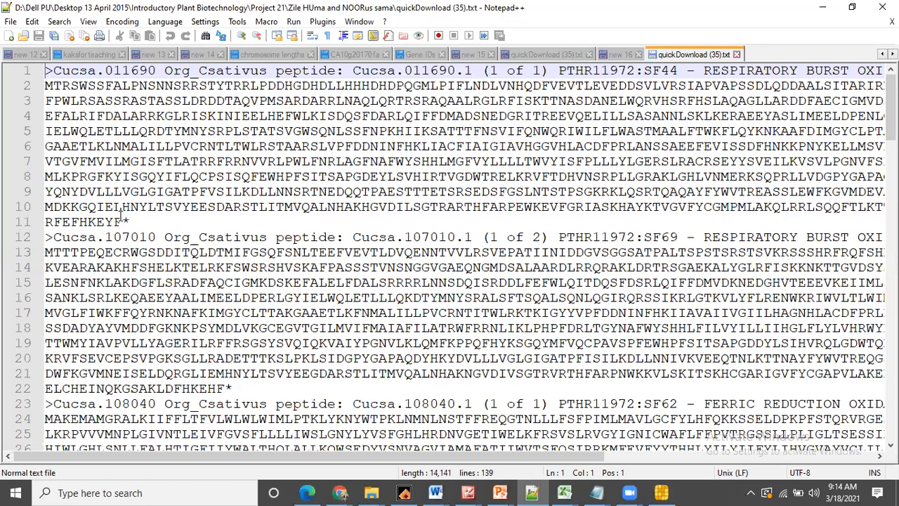
left_click_drag(123, 220, 133, 220)
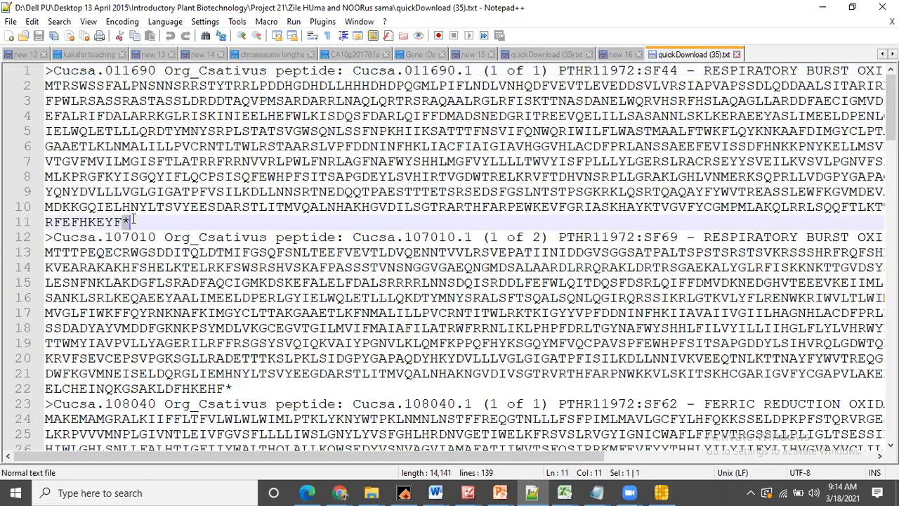
key("ctrl+f")
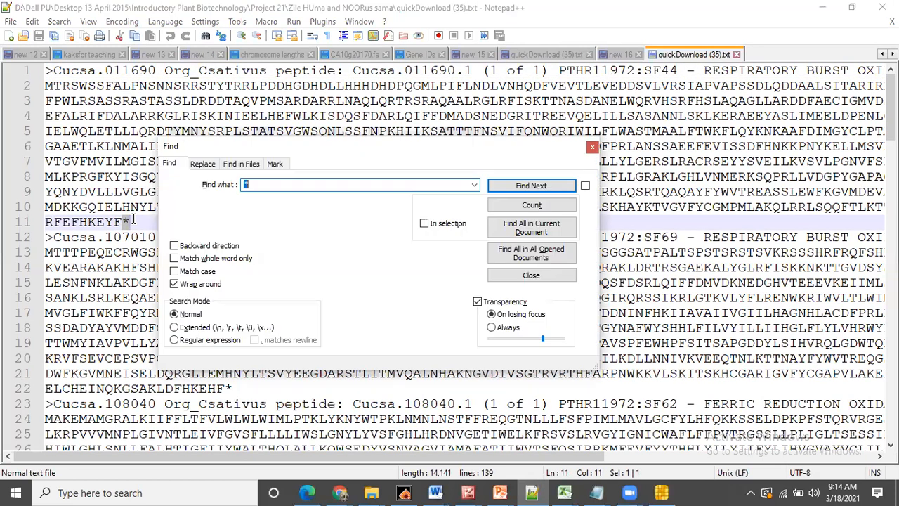
left_click(205, 166)
left_click(260, 203)
left_click(542, 224)
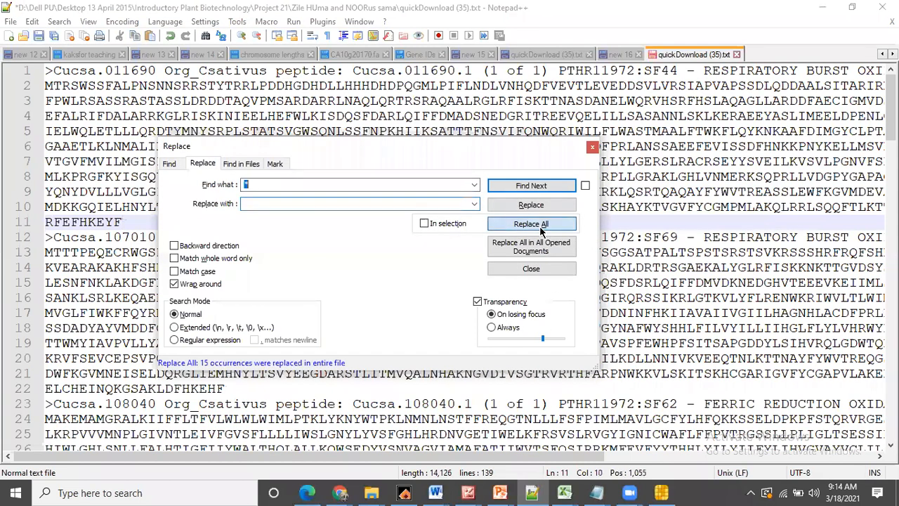
left_click(591, 148)
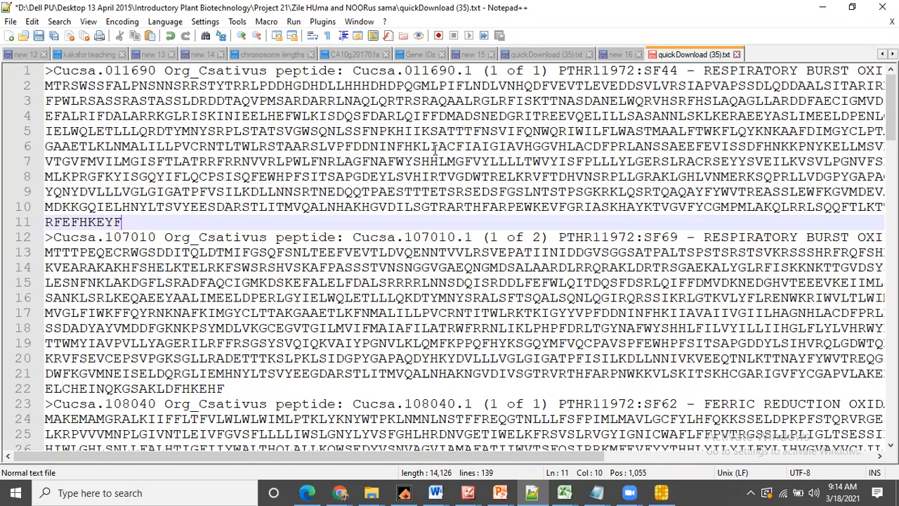
Step: Switch to TBtools and open Fasta to Table Convert with direct sequence input
left_click(661, 493)
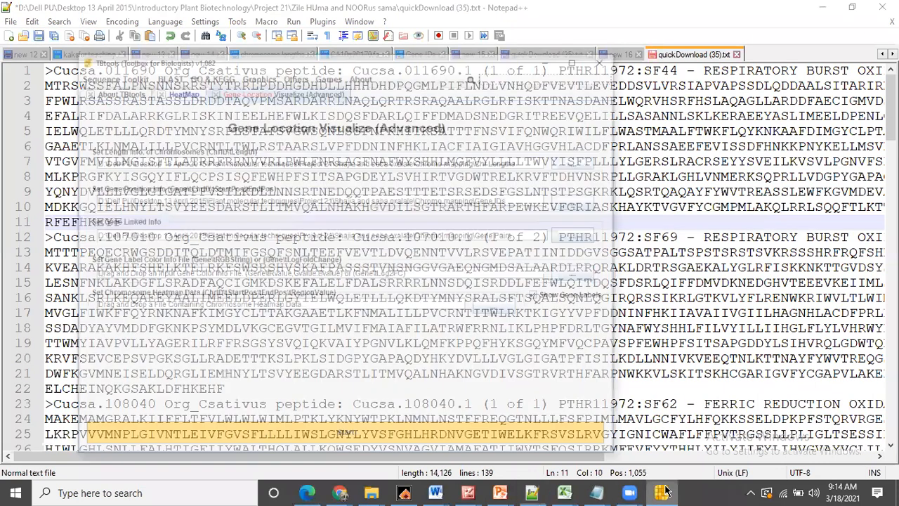
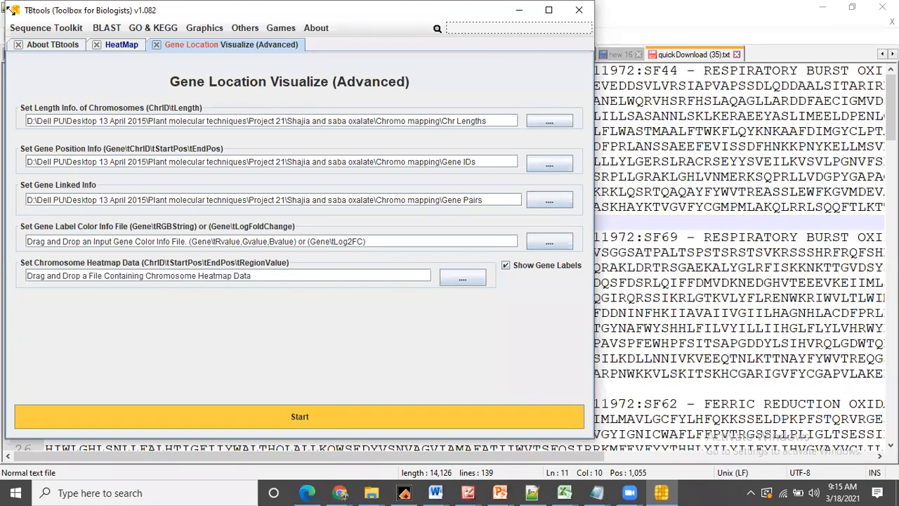
left_click(51, 28)
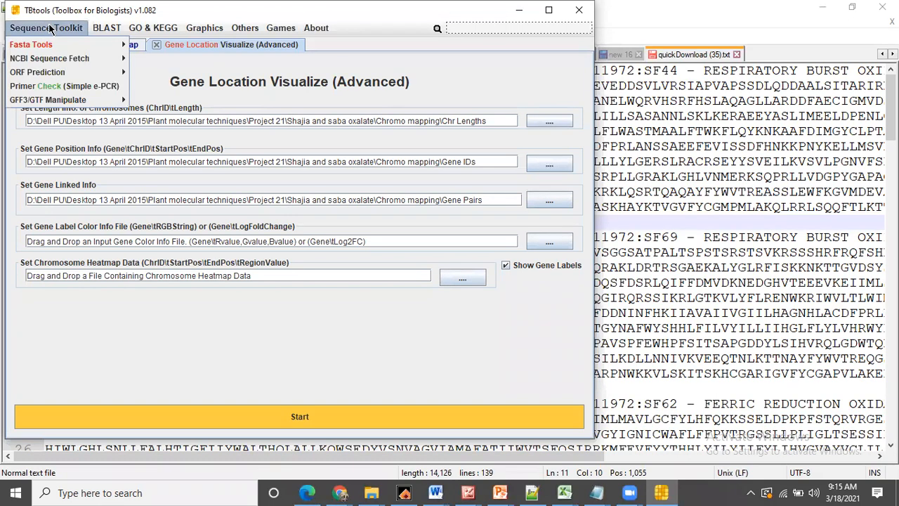
mouse_move(50, 45)
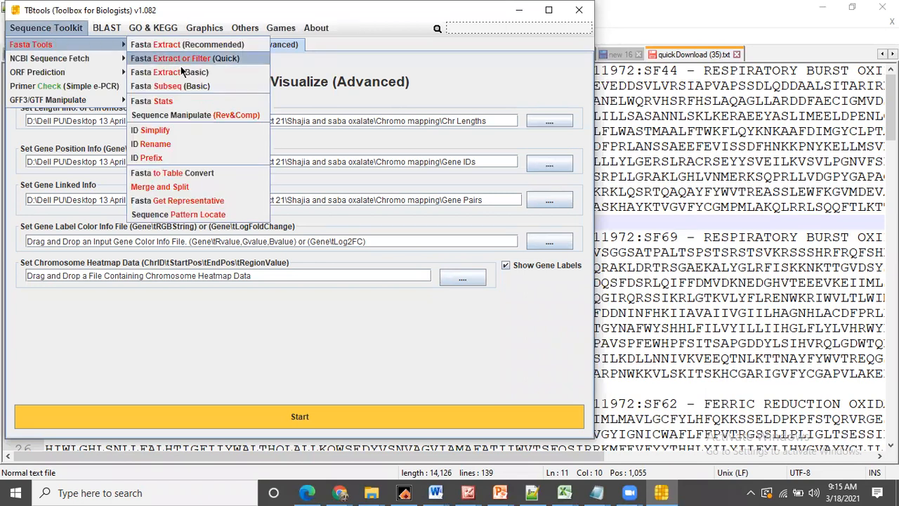
left_click(175, 175)
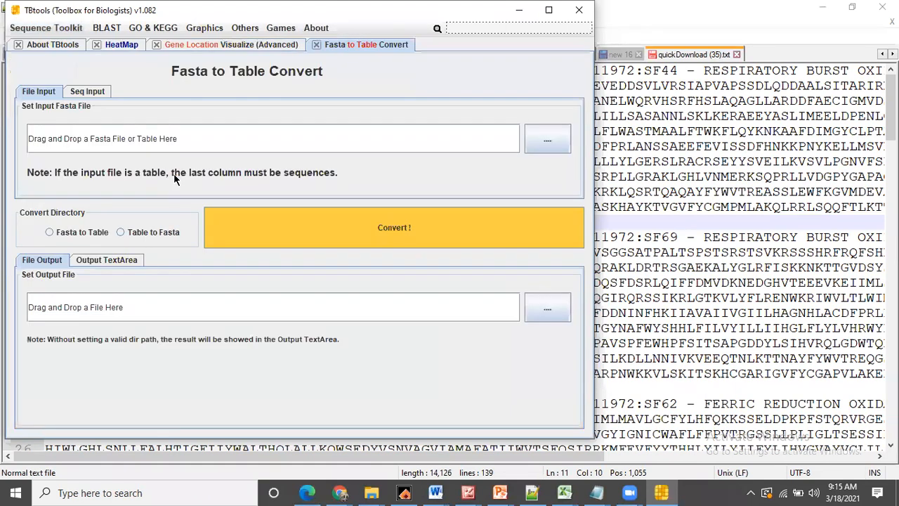
left_click(84, 94)
Step: Copy all the cleaned peptide sequences from Notepad++ and paste them as the sequence input in TBtools
left_click(618, 160)
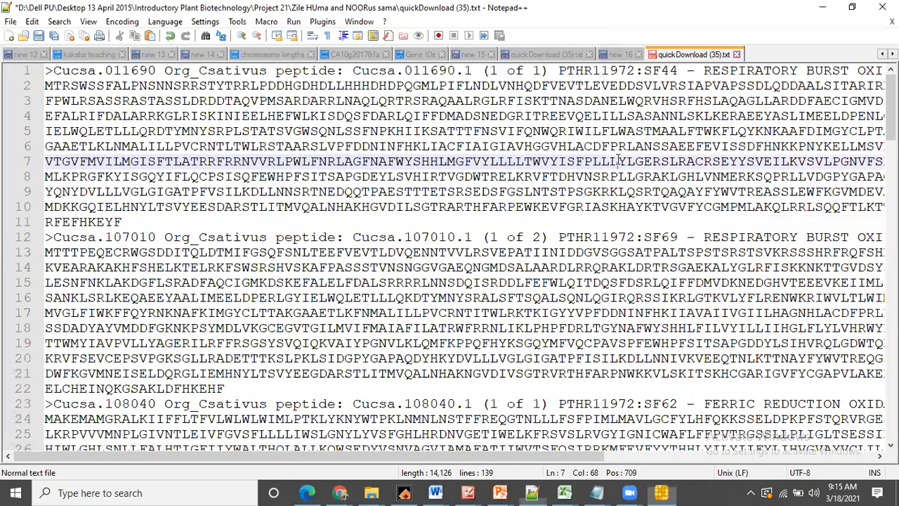
key("ctrl+a")
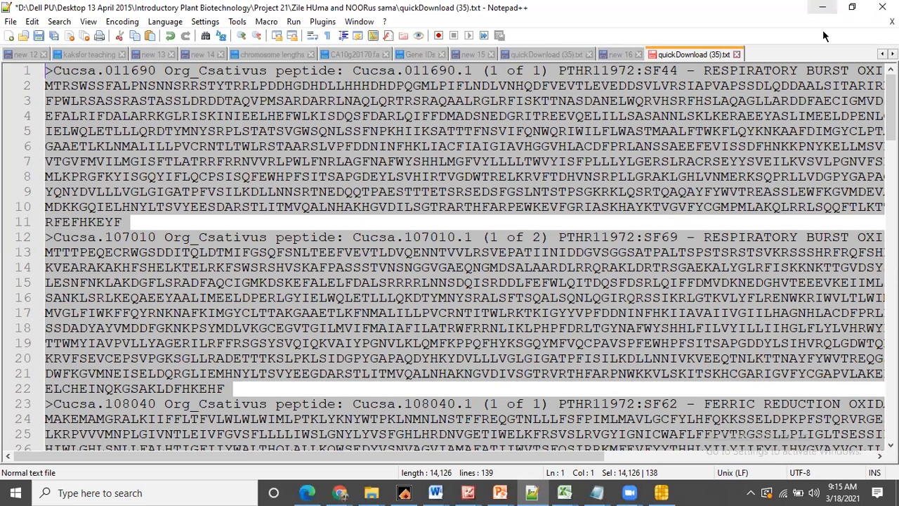
left_click(661, 492)
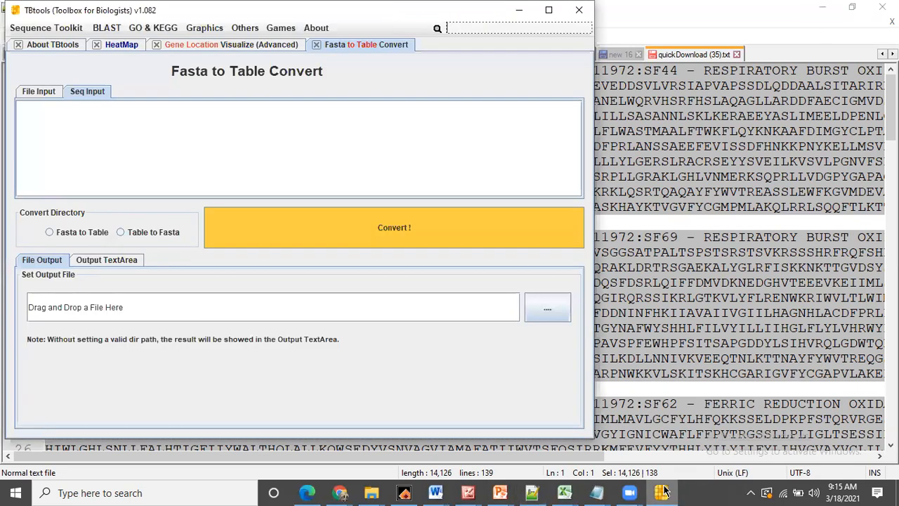
left_click(74, 119)
key("ctrl+v")
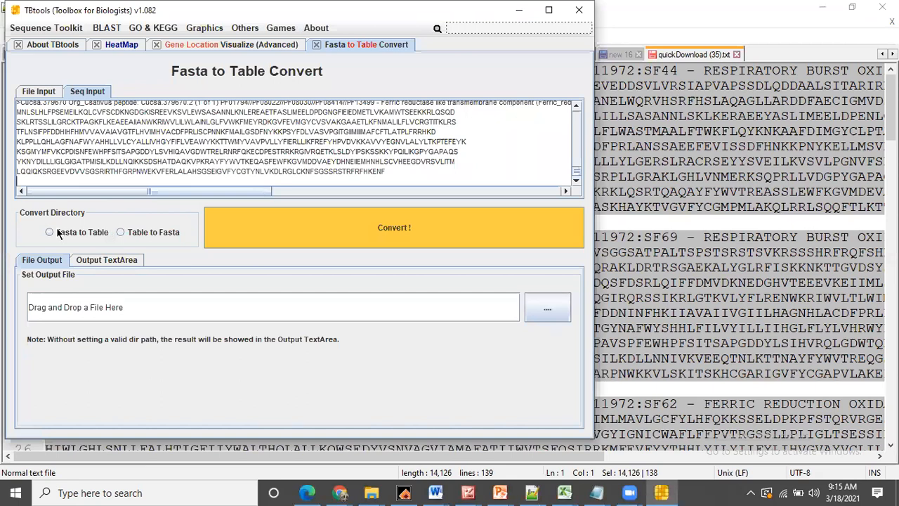
Step: Convert the pasted sequences with Fasta to Table, showing the result in the output text area
left_click(50, 233)
left_click(116, 261)
left_click(97, 307)
left_click(342, 222)
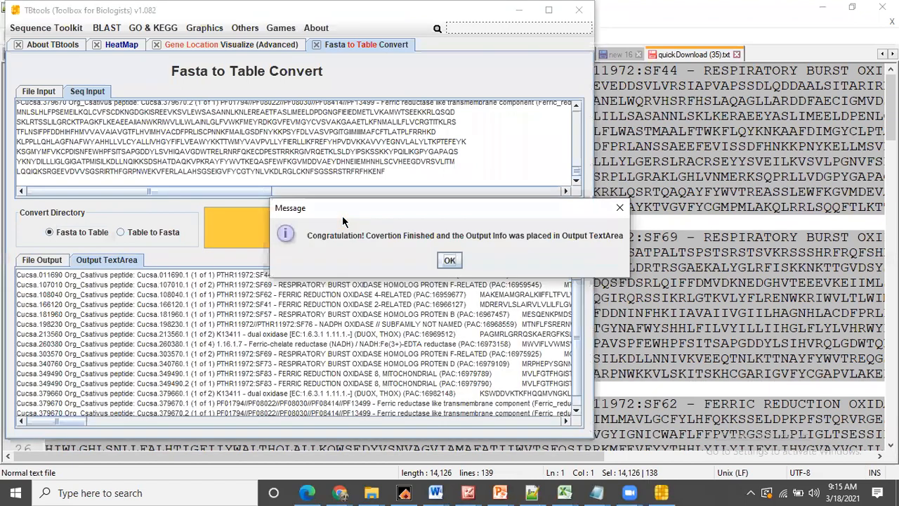
Step: Copy the entire converted table from the TBtools output and paste it into Sheet4 of the Ks and ka analysis workbook in Excel
left_click(451, 260)
left_click(141, 326)
key("ctrl+a")
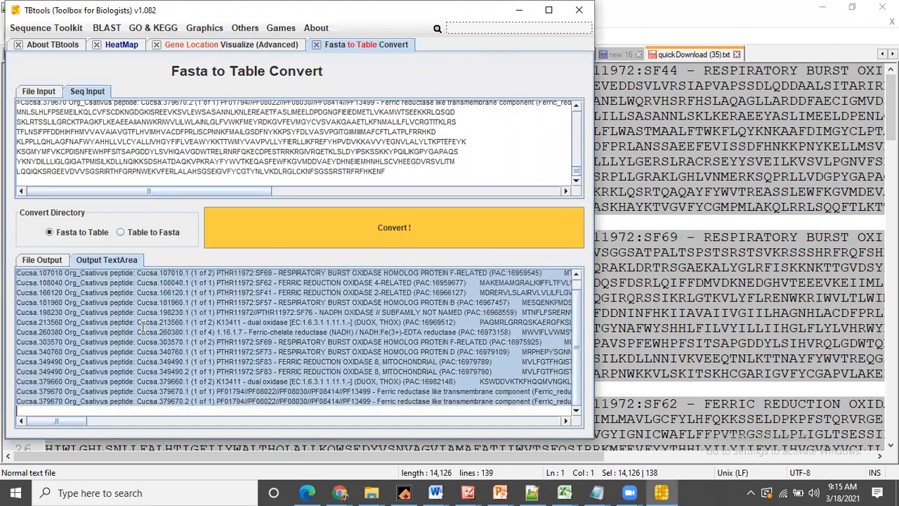
left_click(565, 490)
left_click(809, 437)
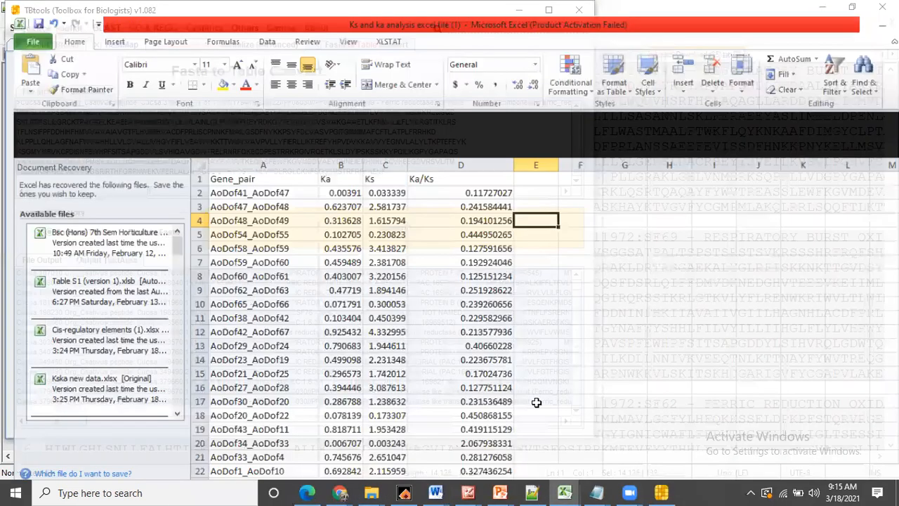
left_click(345, 460)
key("ctrl+v")
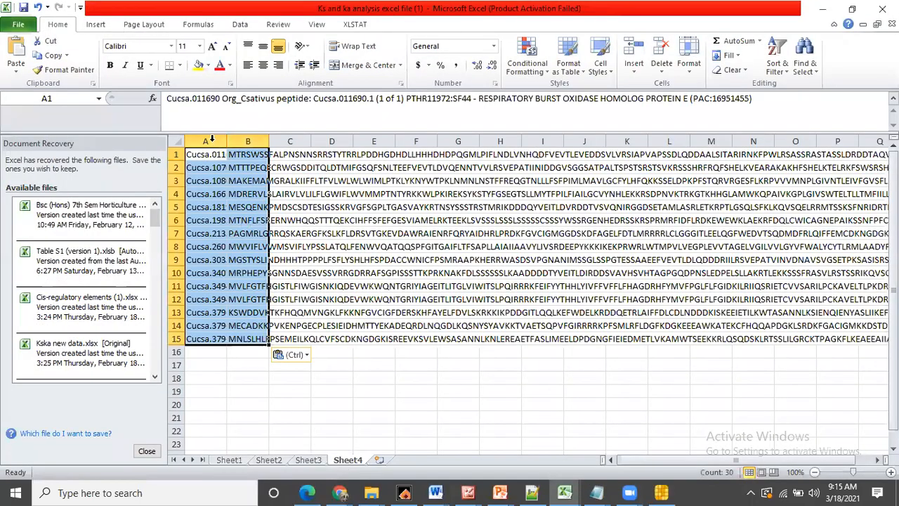
Step: Delete the peptide sequence column B from Sheet4, keeping the sequence headers in column A
left_click(218, 377)
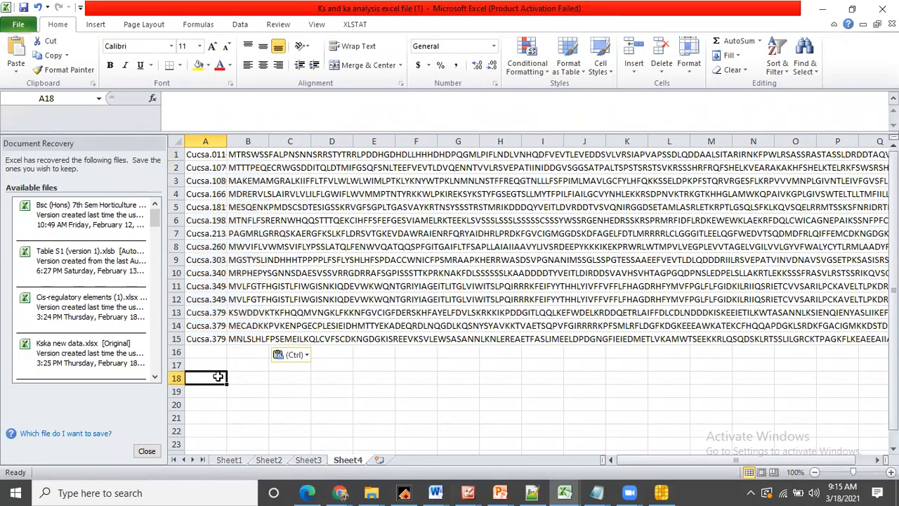
left_click(247, 141)
left_click(208, 142)
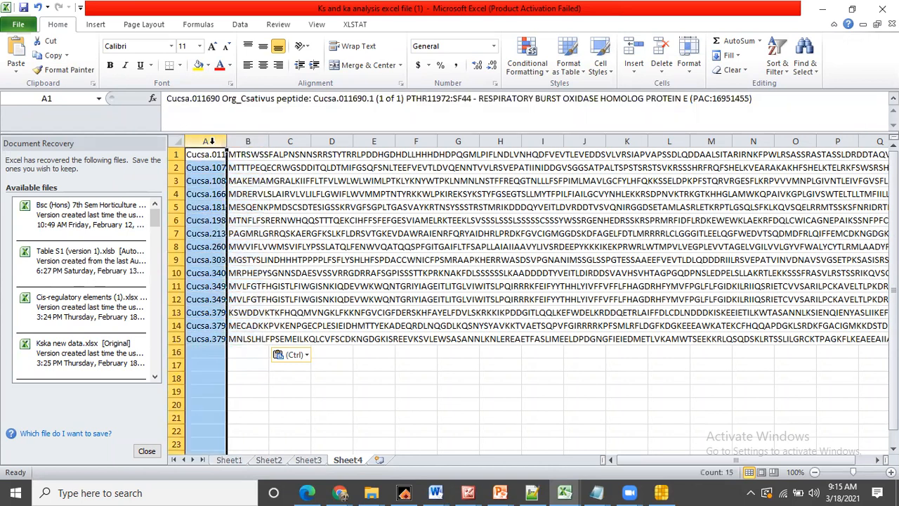
left_click(252, 140)
right_click(251, 137)
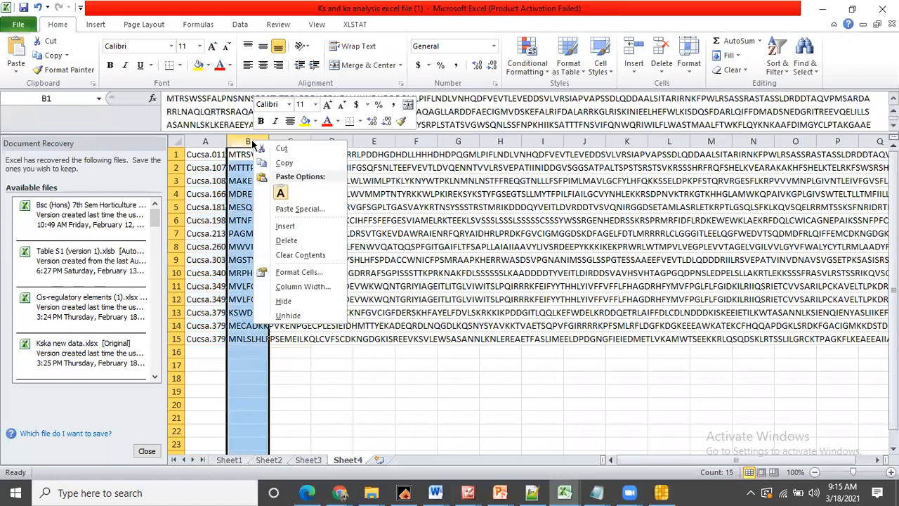
left_click(288, 239)
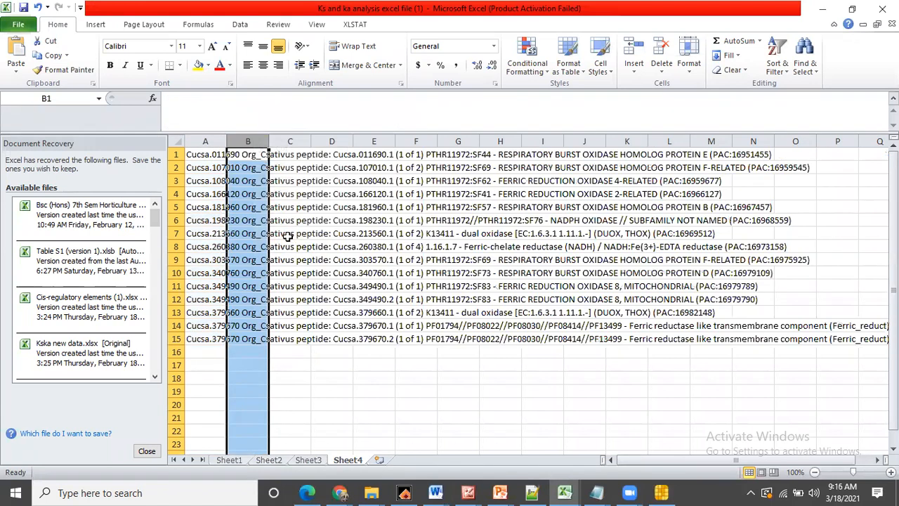
Step: Enter CsRBOH1 in cell B1 and fill the numbered series down to CsRBOH15 in B15
left_click(252, 154)
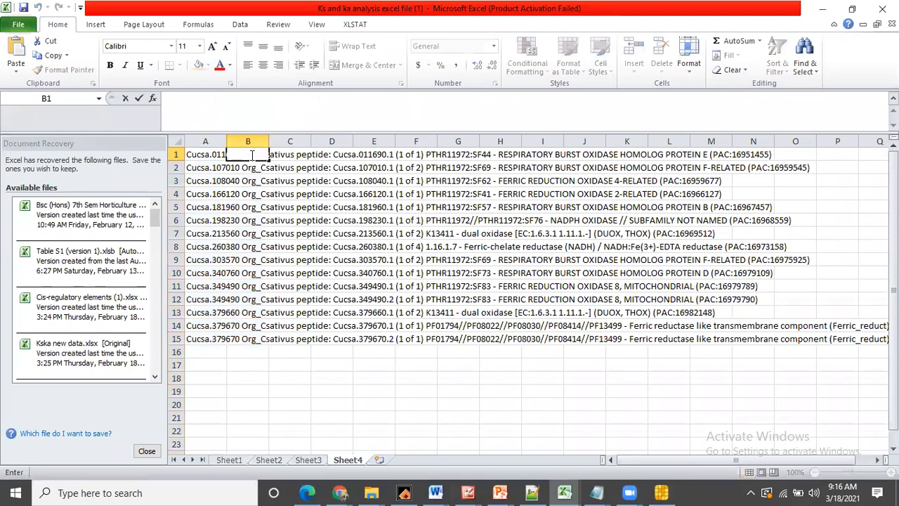
type("CsRBO")
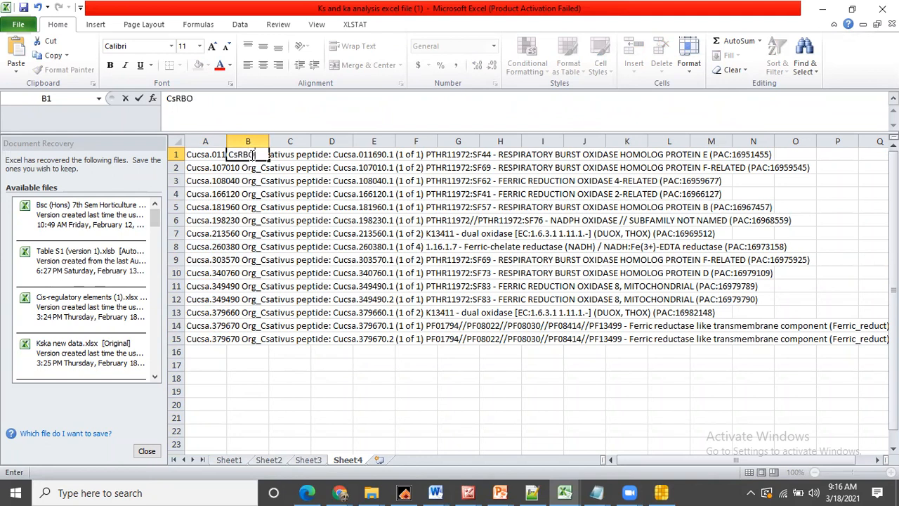
type("H1")
left_click(270, 388)
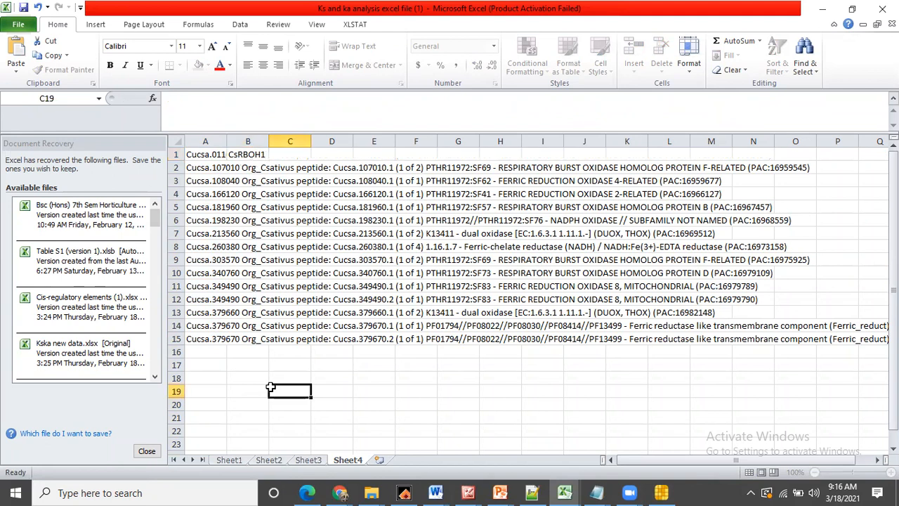
left_click(259, 155)
left_click_drag(268, 160, 265, 344)
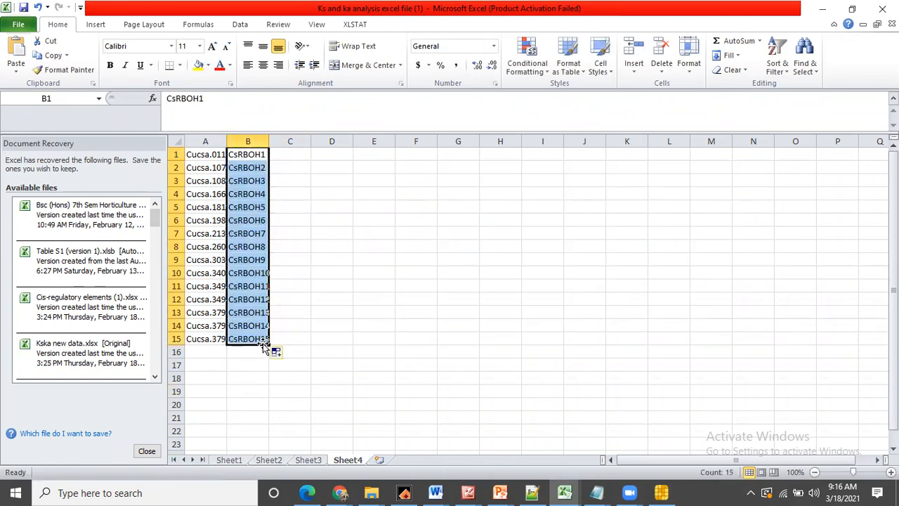
left_click(241, 377)
Step: Widen column A and copy the old and new names in A1:B15
left_click_drag(223, 141, 357, 158)
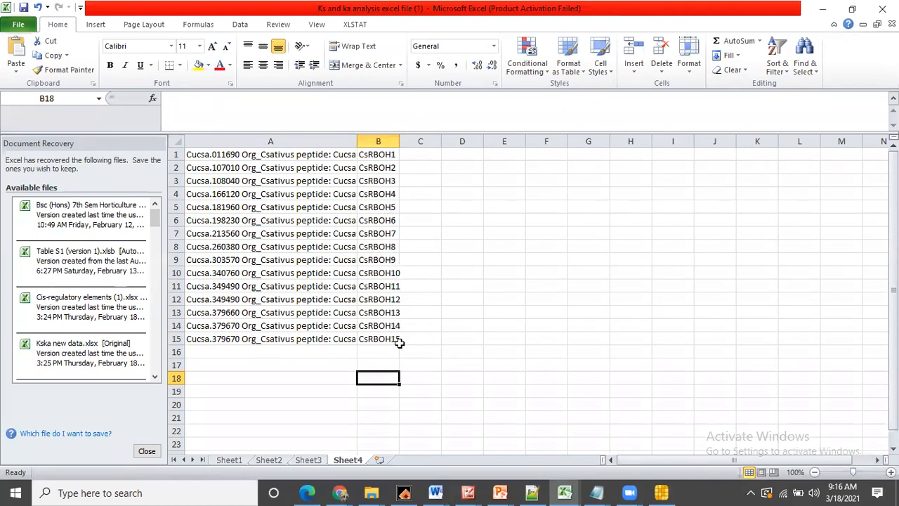
left_click_drag(400, 345, 441, 419)
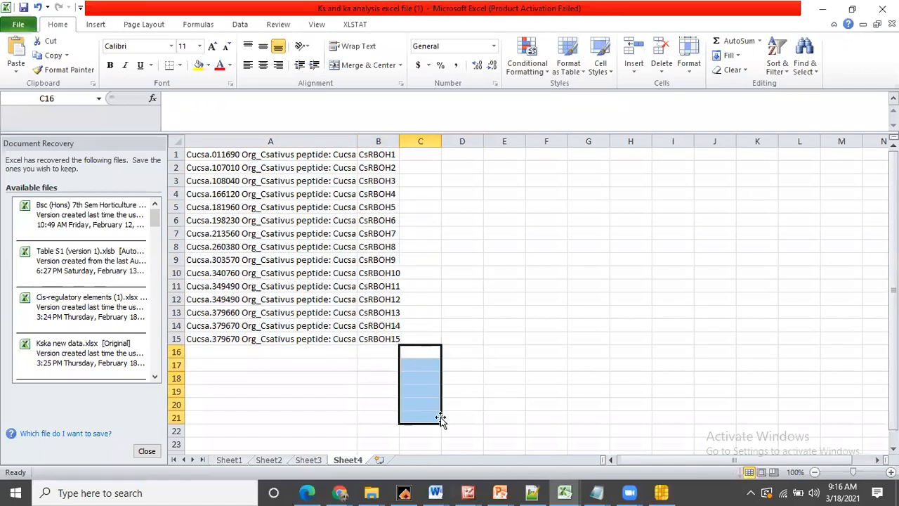
left_click(494, 348)
left_click_drag(209, 159, 378, 339)
right_click(281, 195)
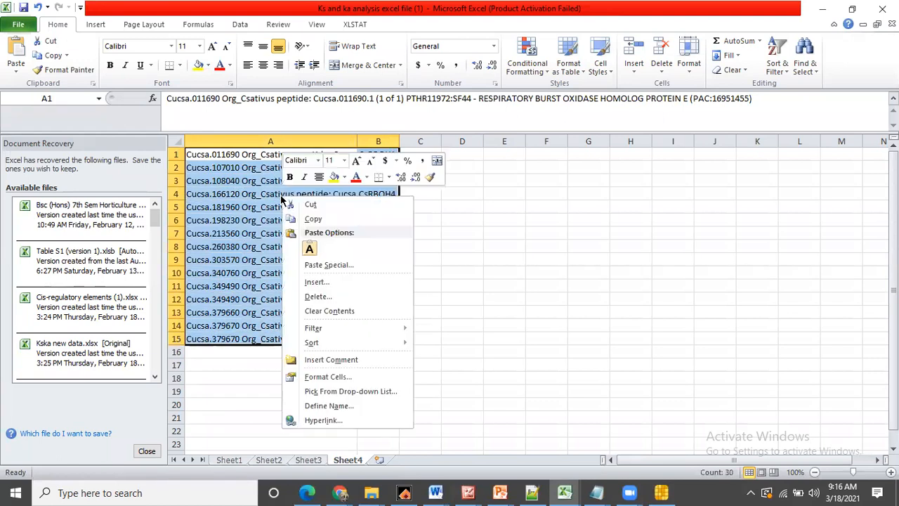
left_click(313, 218)
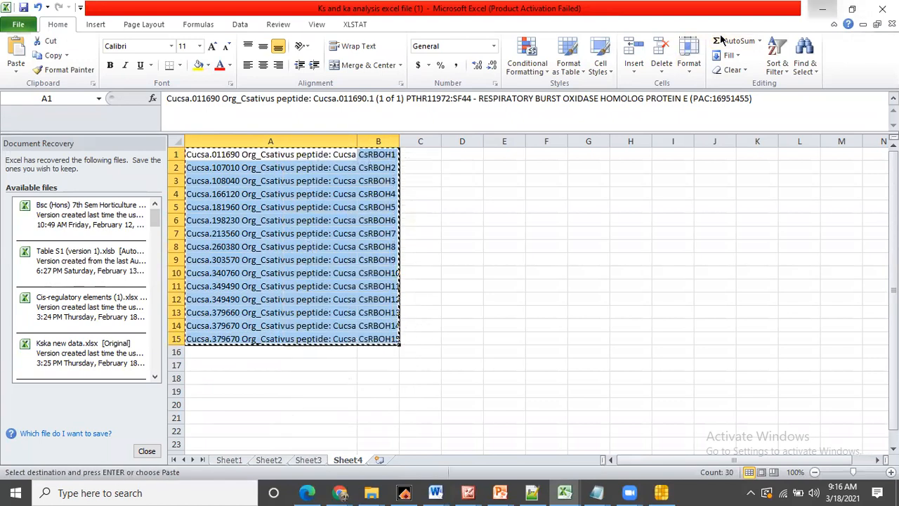
Step: Switch to TBtools, open Fasta ID Rename, and replace the placeholder in the rename map with the copied name pairs
left_click(822, 8)
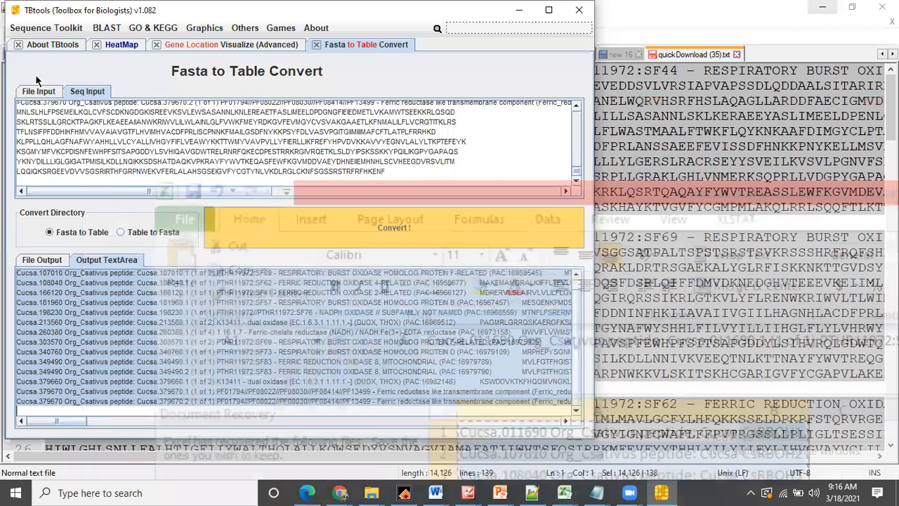
left_click(46, 28)
mouse_move(37, 45)
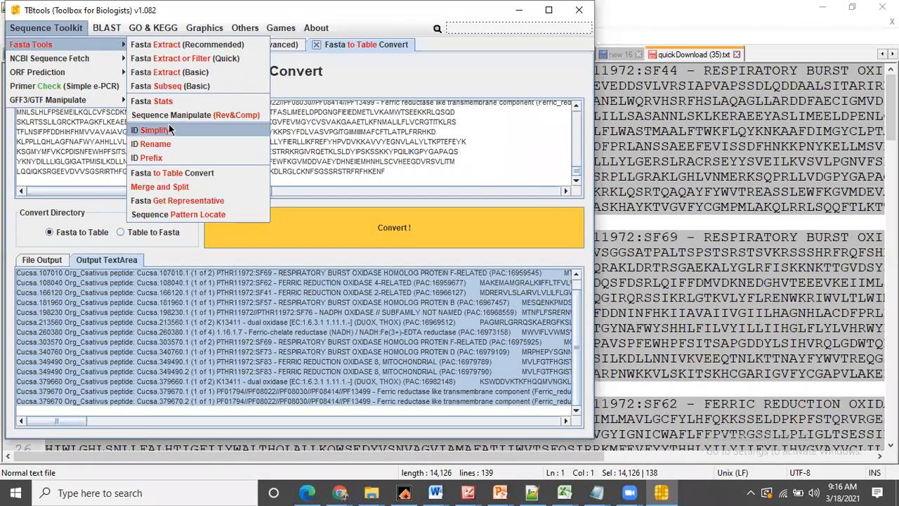
left_click(165, 146)
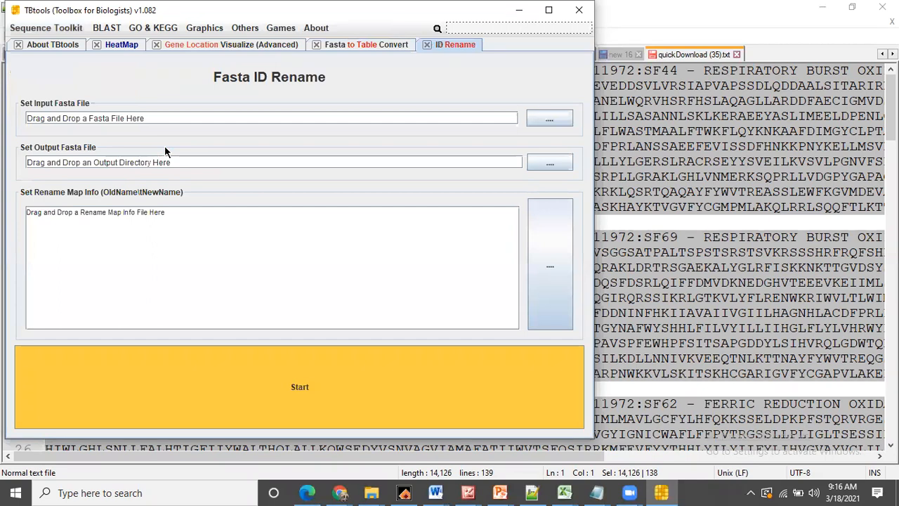
left_click_drag(171, 214, 11, 202)
key("Delete")
key("ctrl+v")
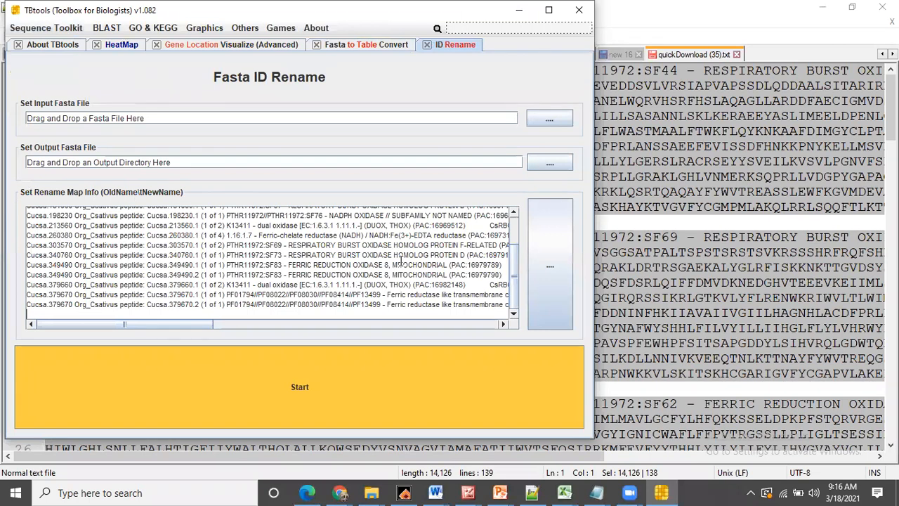
left_click_drag(207, 322, 293, 349)
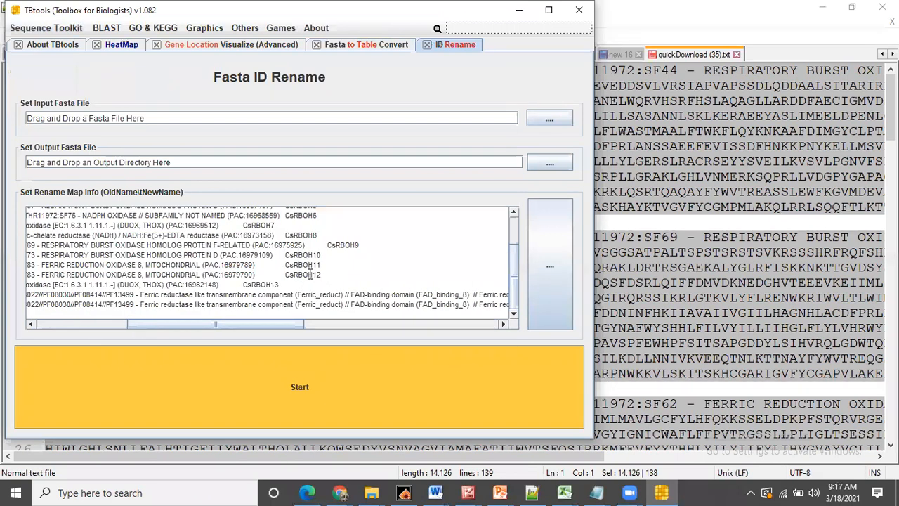
Step: Switch to File Explorer, open the project folder containing quickDownload (35) under Introductory Plant Biotechnology > Project 21, and reduce the window from full screen
right_click(374, 490)
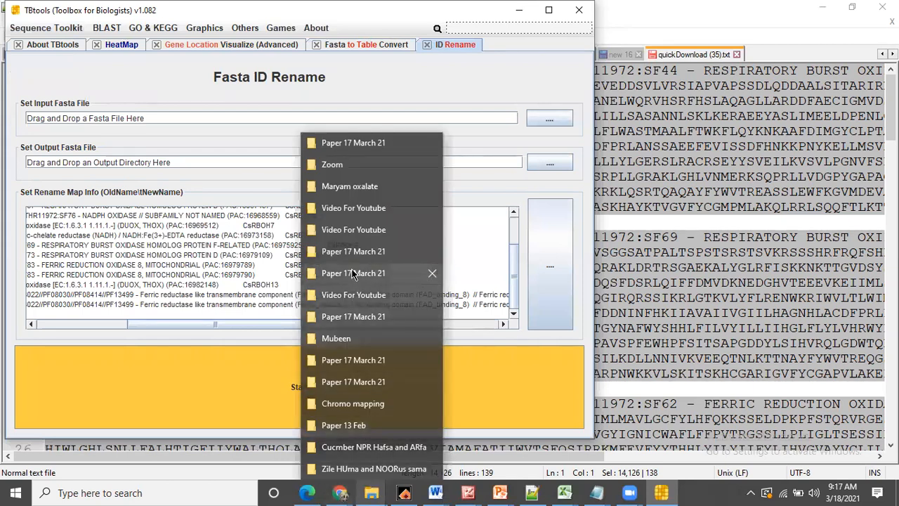
left_click(355, 143)
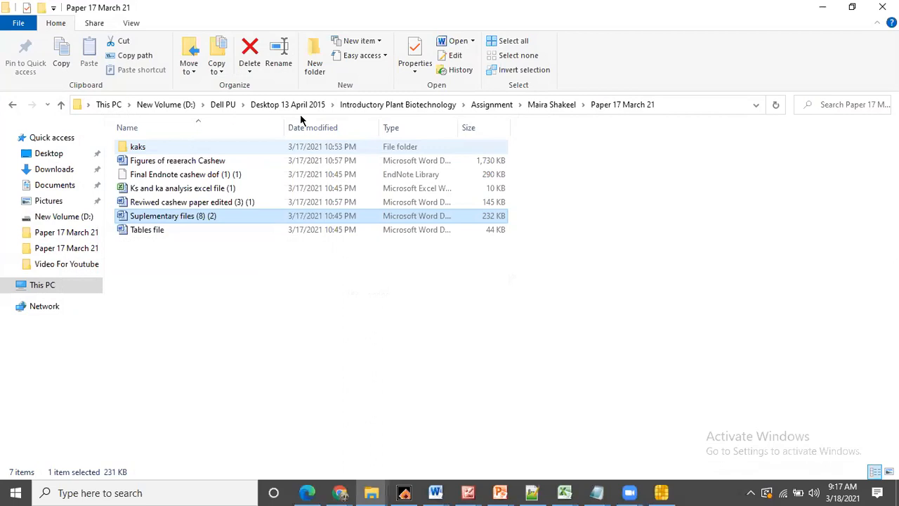
left_click(388, 105)
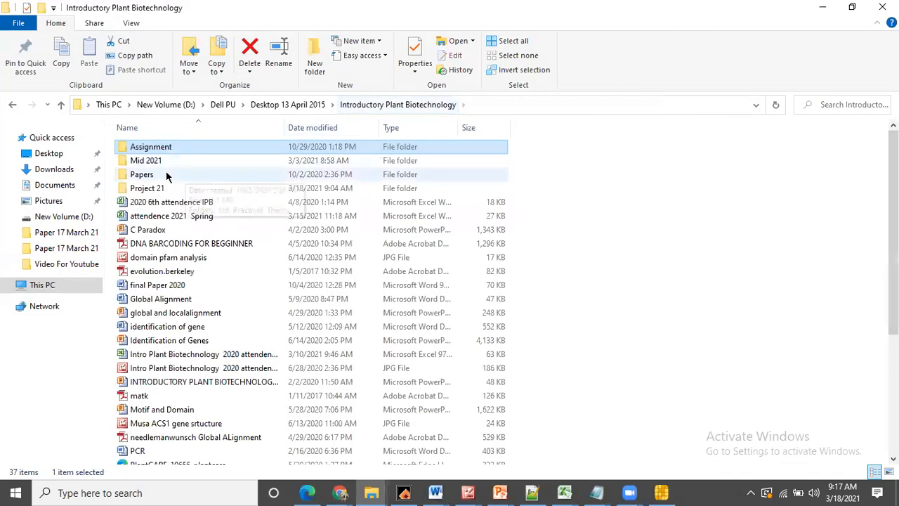
double_click(147, 189)
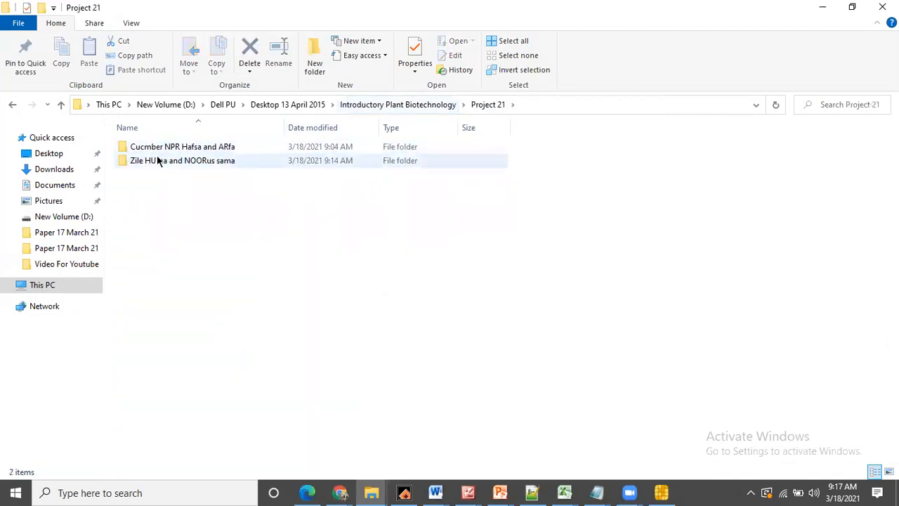
double_click(156, 162)
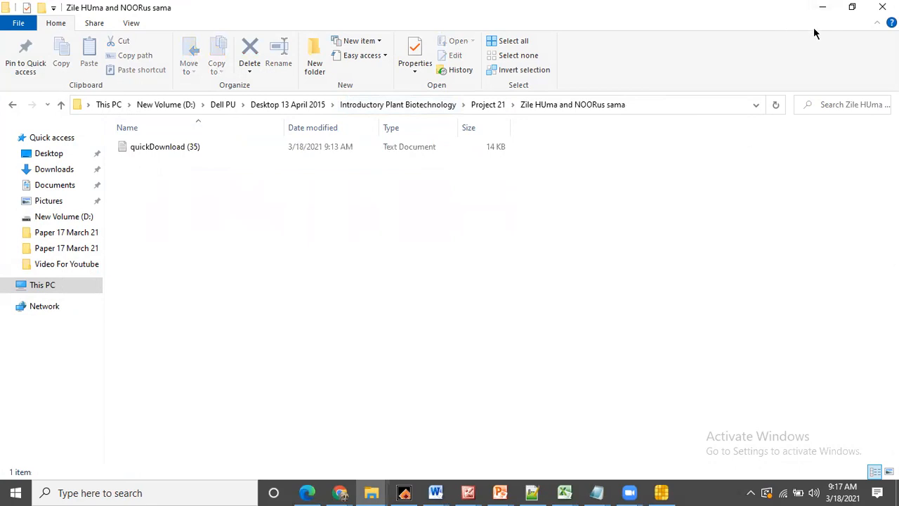
left_click(852, 7)
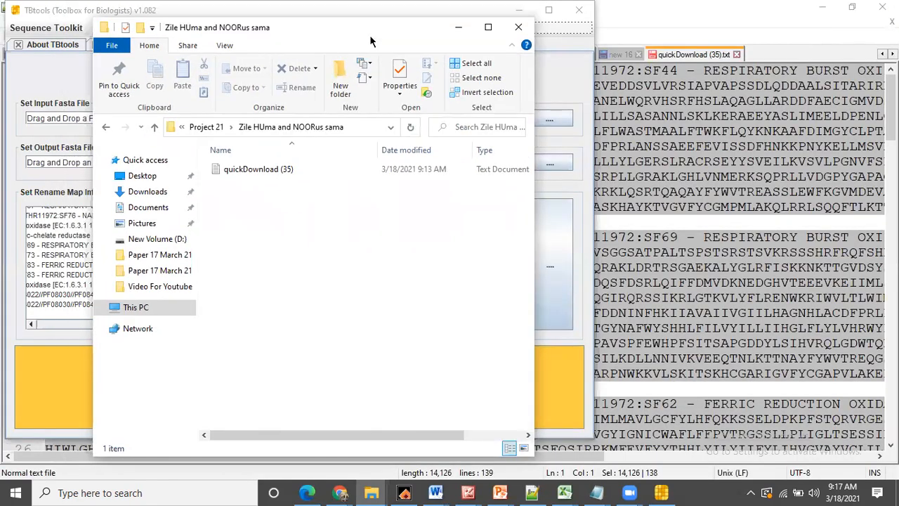
Step: Place the folder window beside TBtools and set quickDownload (35).txt as the input Fasta file and its folder as the output directory
left_click_drag(371, 41, 861, 76)
left_click_drag(743, 203, 229, 116)
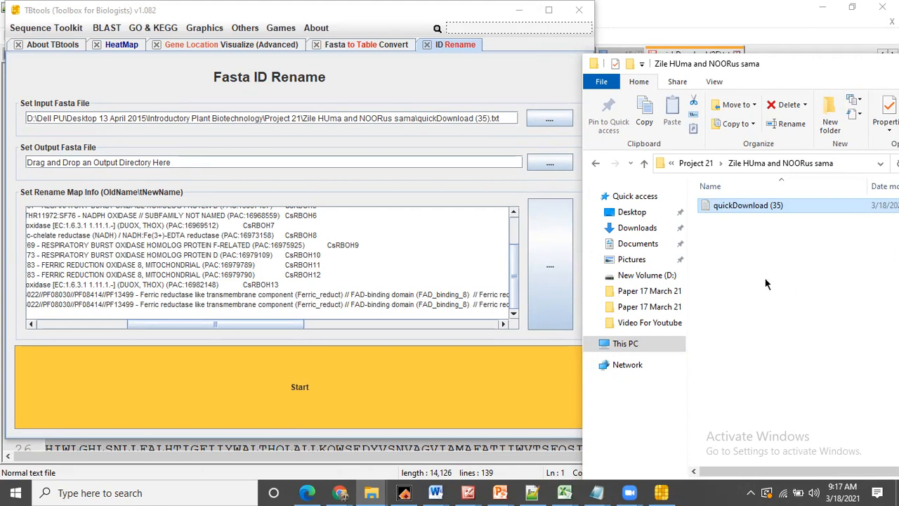
left_click_drag(757, 210, 235, 163)
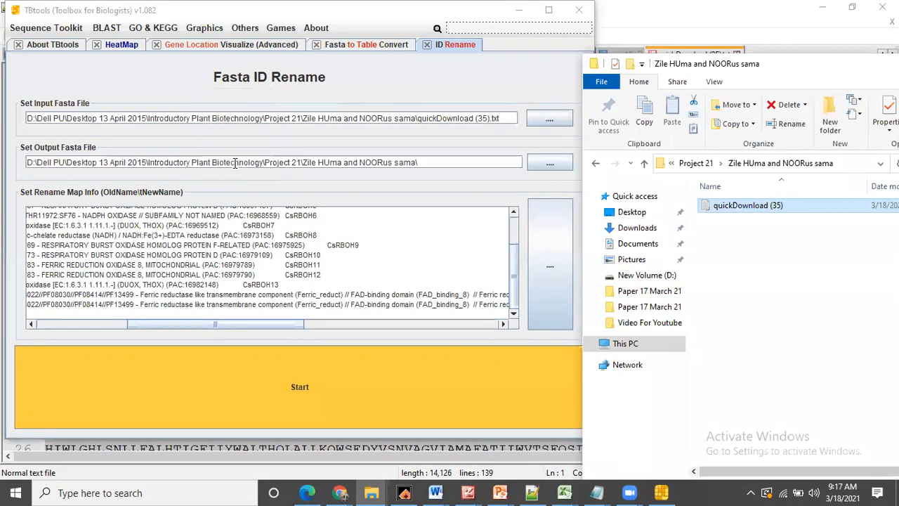
Step: Name the output Fasta file CsRBOH peptide rename and run the ID rename
left_click(427, 162)
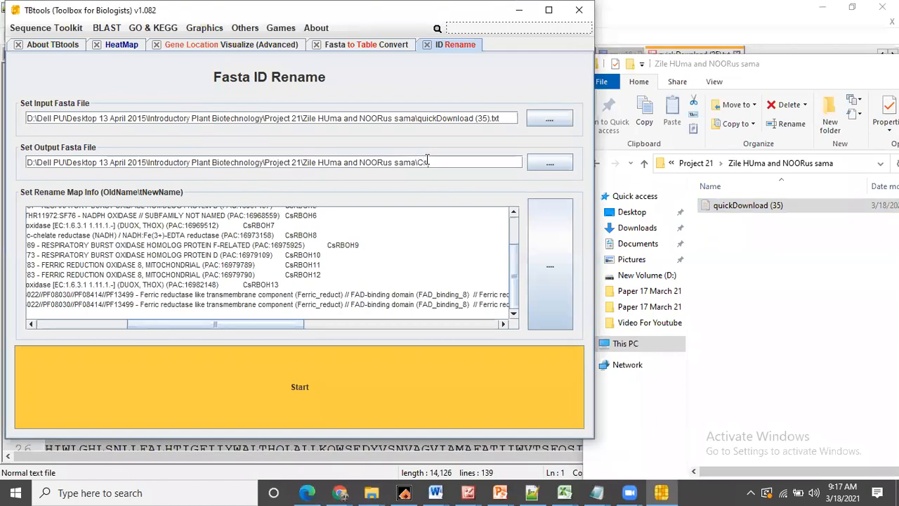
type("Cs.BOH pept")
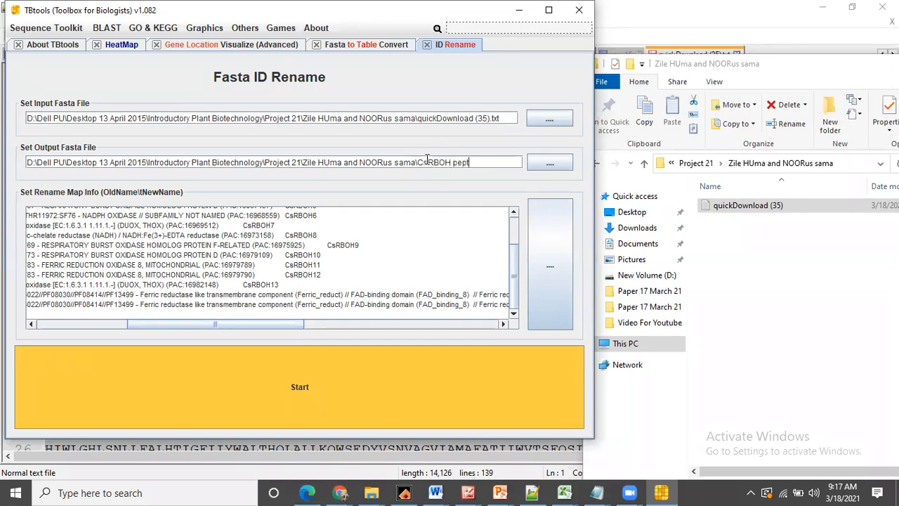
type("ide rename")
left_click(333, 369)
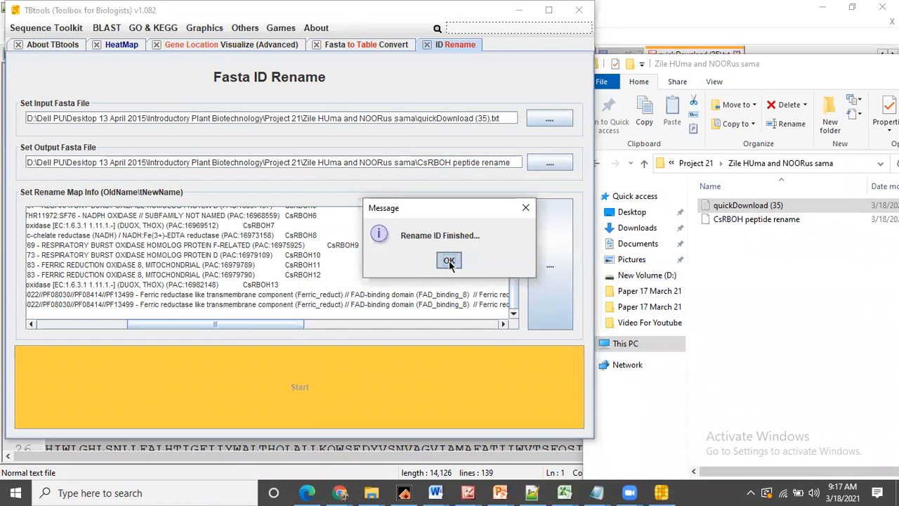
left_click(449, 260)
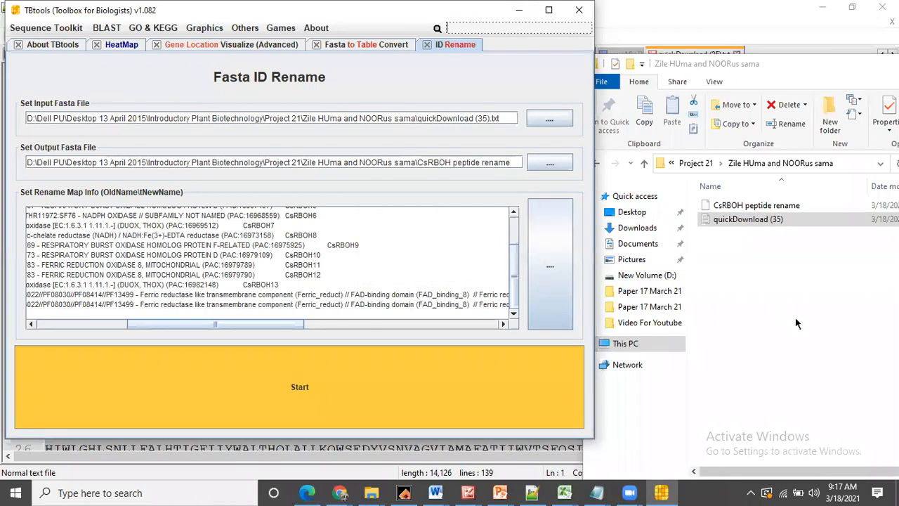
Step: Open the CsRBOH peptide rename file in Notepad++, remove every asterisk from its sequences and save it
right_click(749, 205)
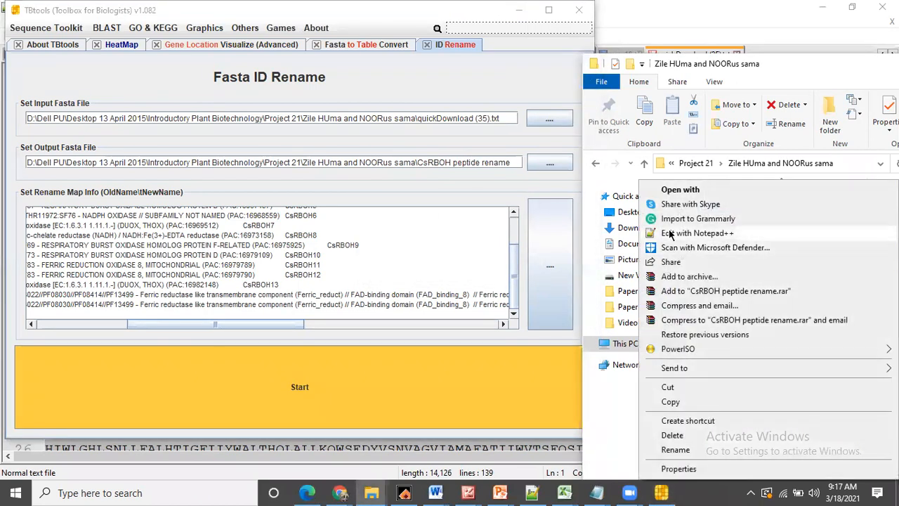
left_click(669, 234)
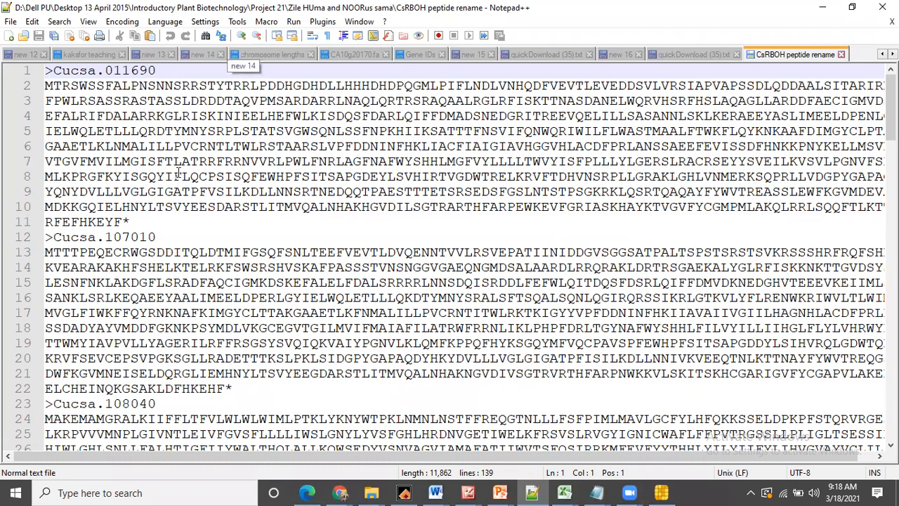
left_click_drag(123, 220, 130, 221)
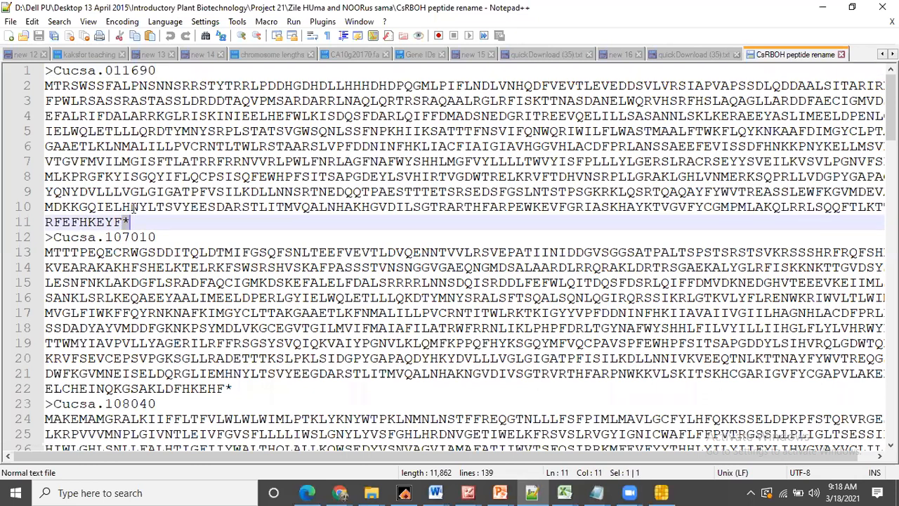
key("ctrl+f")
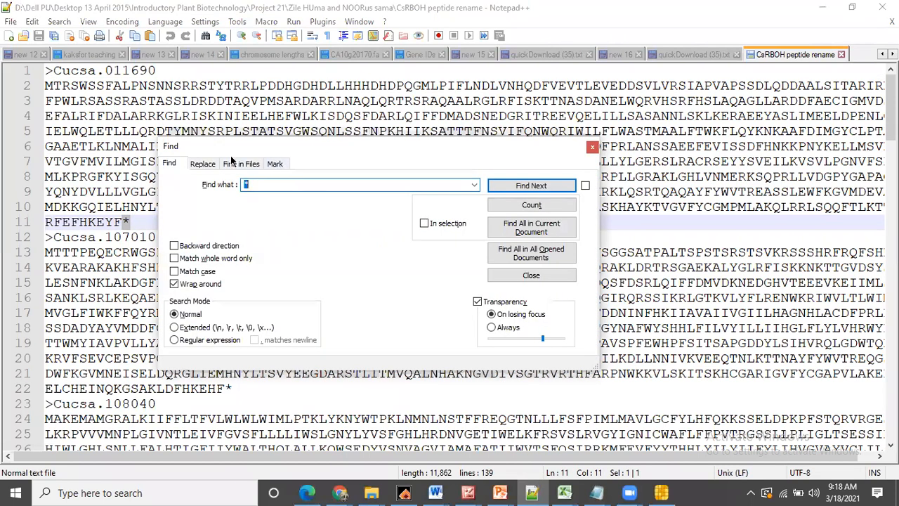
left_click(203, 163)
left_click(291, 202)
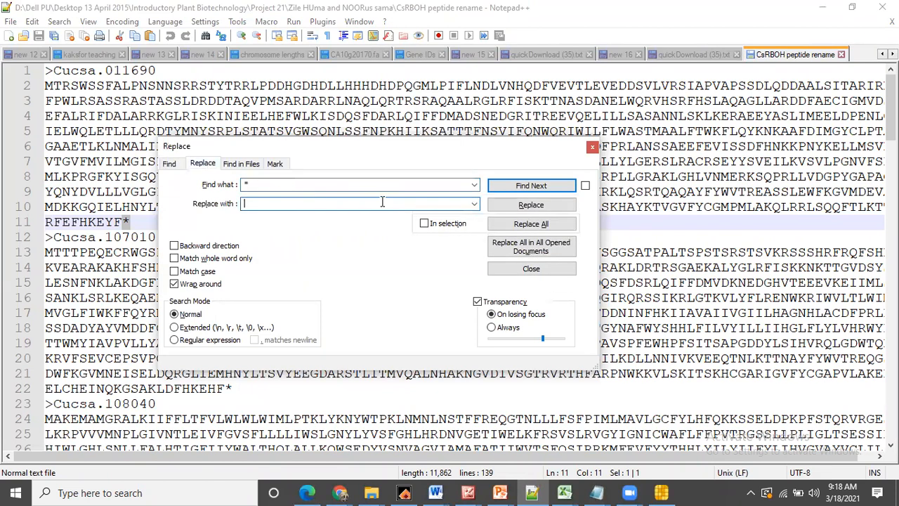
left_click(528, 223)
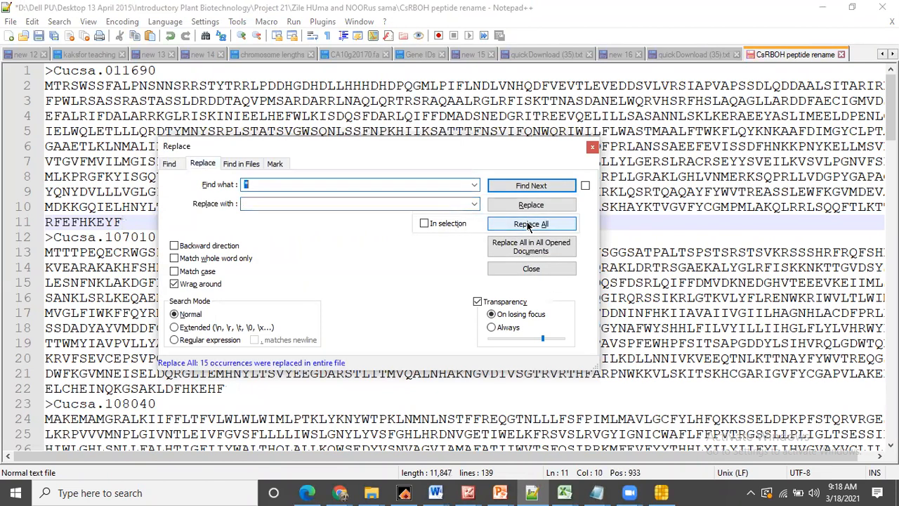
left_click(592, 147)
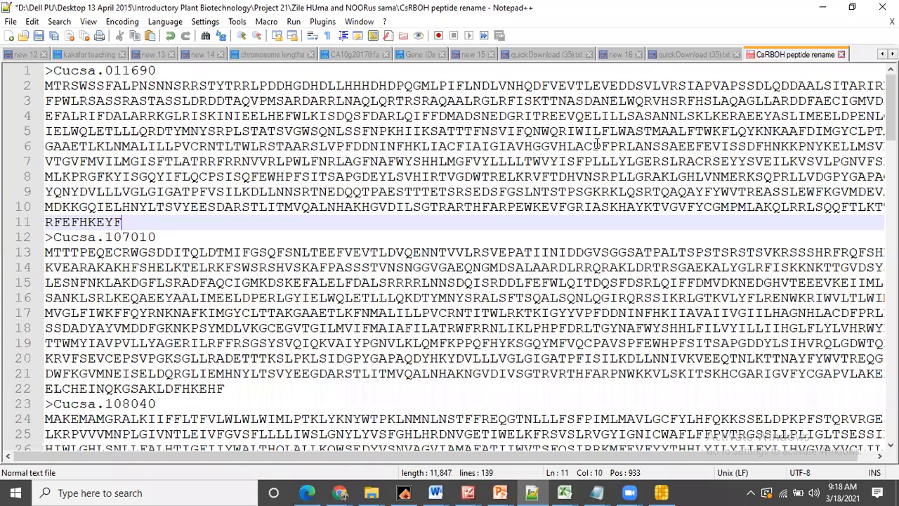
key("ctrl+s")
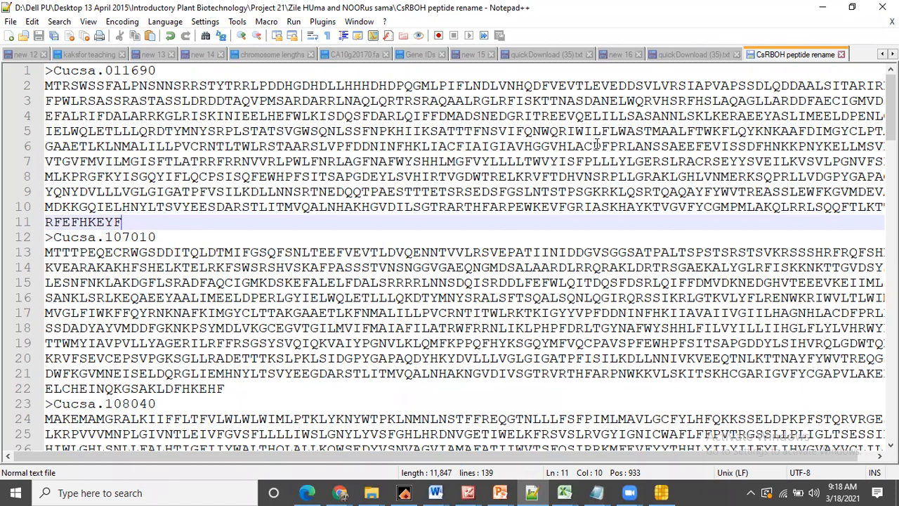
Step: Copy all the cleaned sequences, switch to TBtools, and convert them with Fasta to Table Convert in place of the old input
key("ctrl+a")
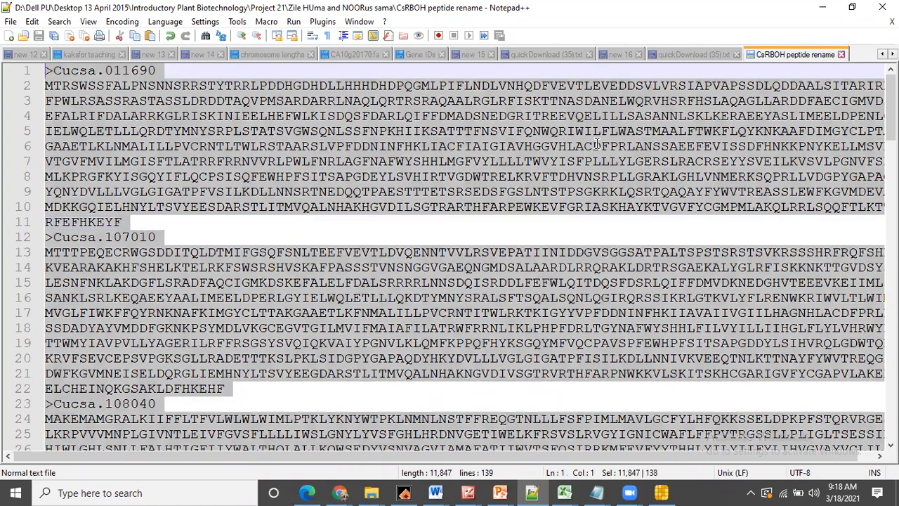
left_click(822, 7)
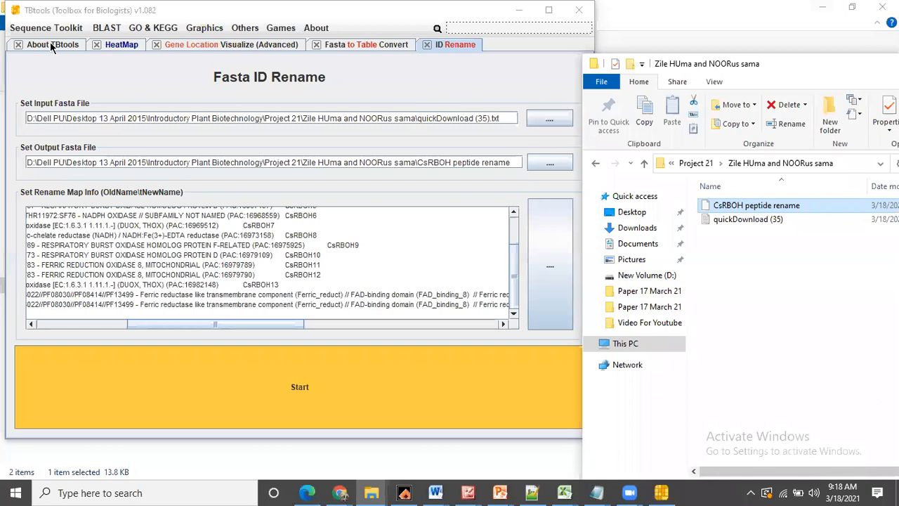
left_click(331, 47)
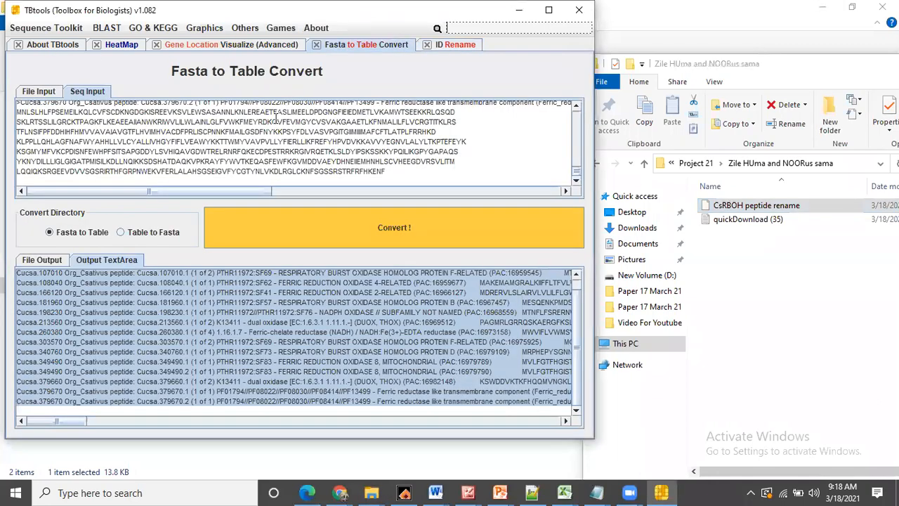
left_click_drag(576, 175, 579, 48)
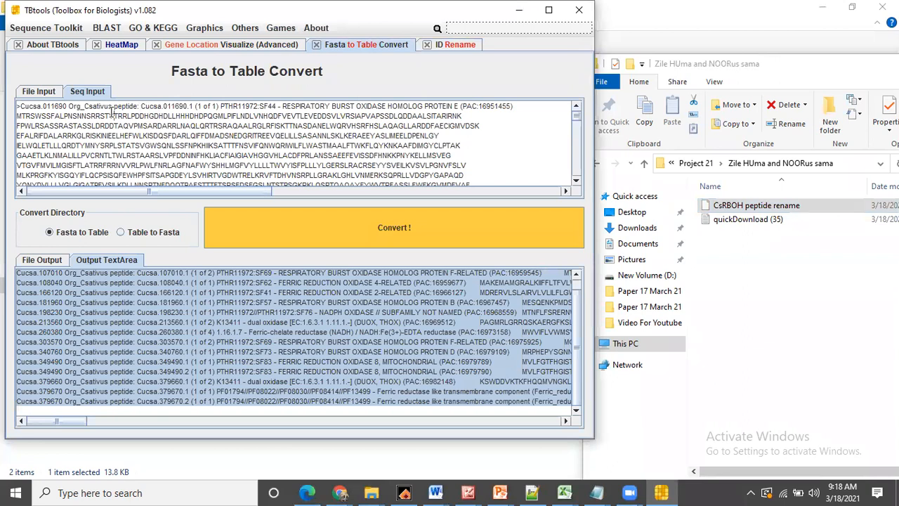
key("ctrl+a")
key("Delete")
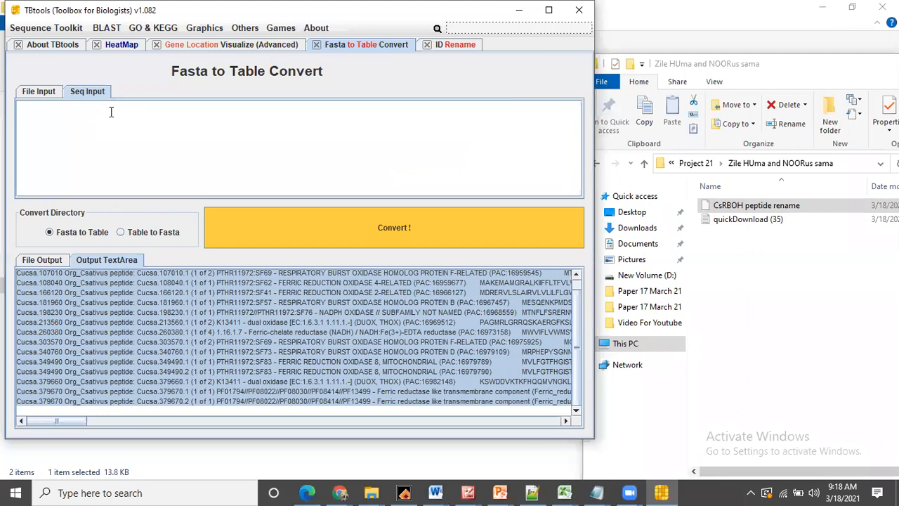
key("ctrl+v")
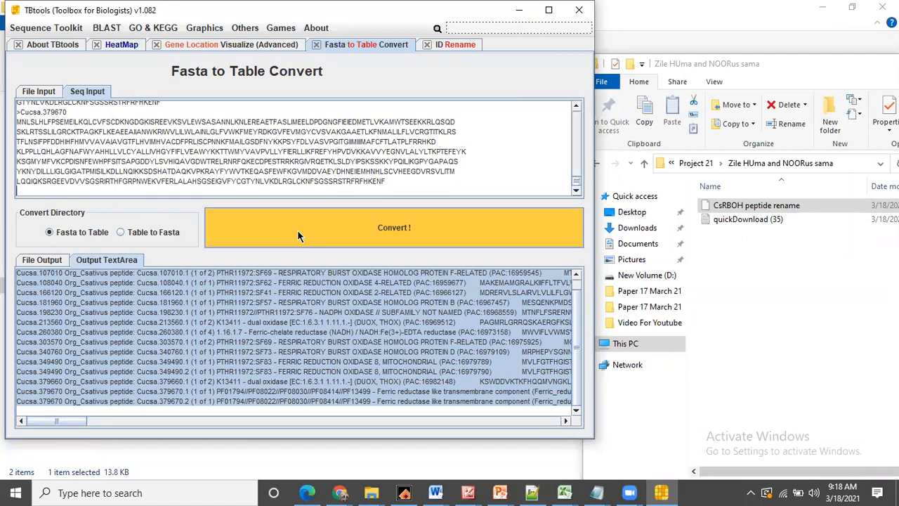
left_click(359, 223)
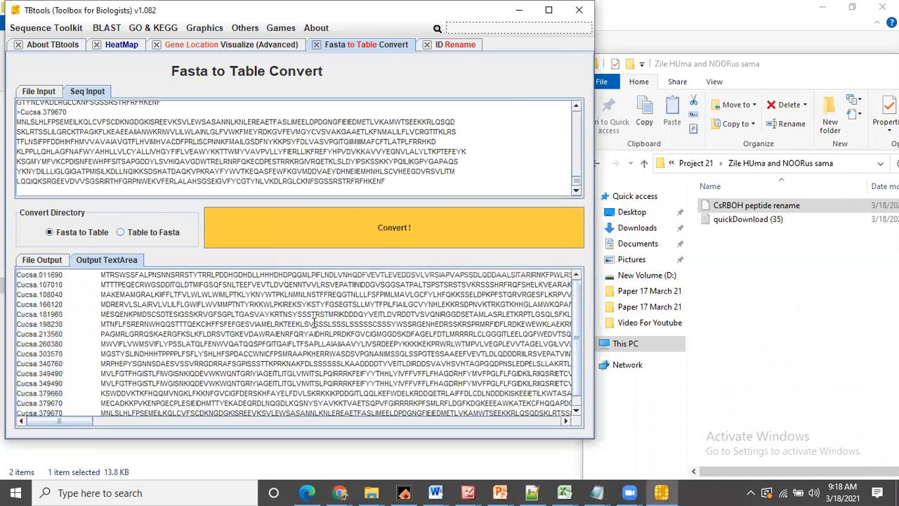
Step: Copy the converted table into Excel's Sheet4 starting at cell E1 and clear the sequences from column F
key("ctrl+a")
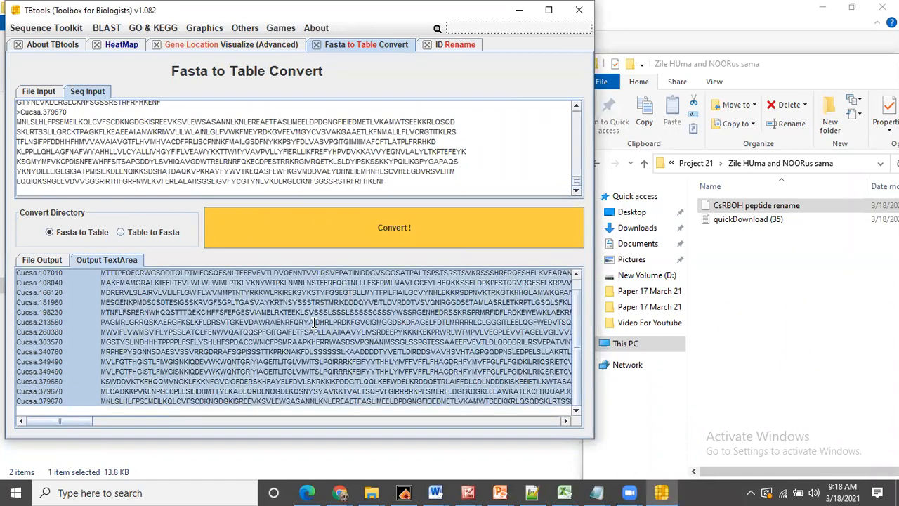
left_click(564, 493)
left_click(758, 430)
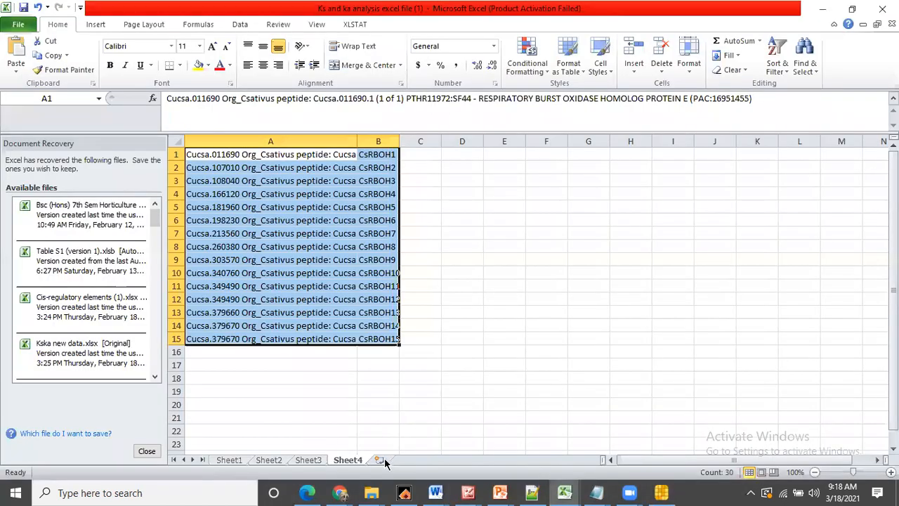
left_click(499, 152)
key("ctrl+v")
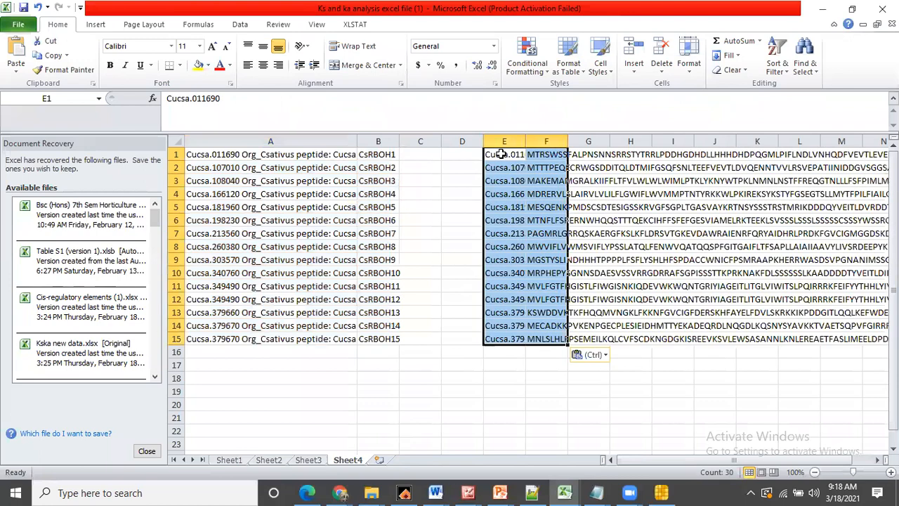
right_click(545, 143)
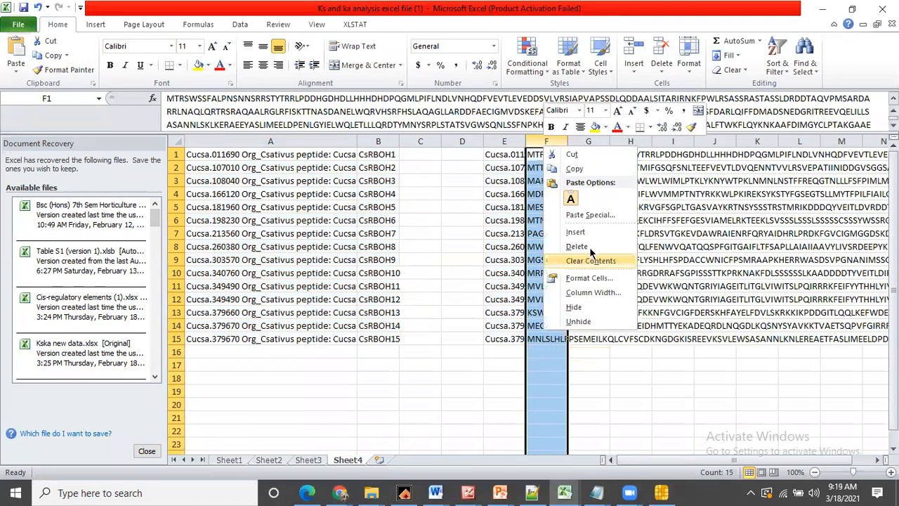
left_click(590, 258)
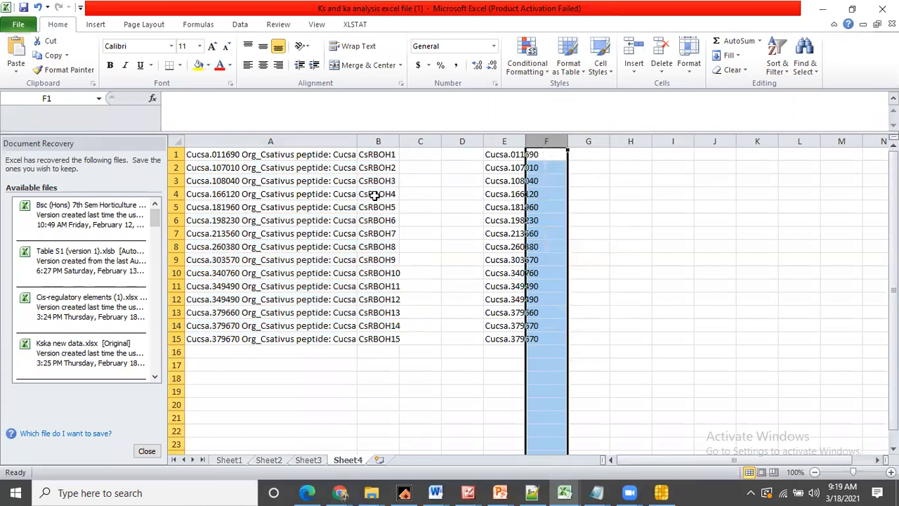
Step: Move the short Cucsa IDs from column E into column A, replacing the long sequence names
left_click(507, 141)
right_click(507, 149)
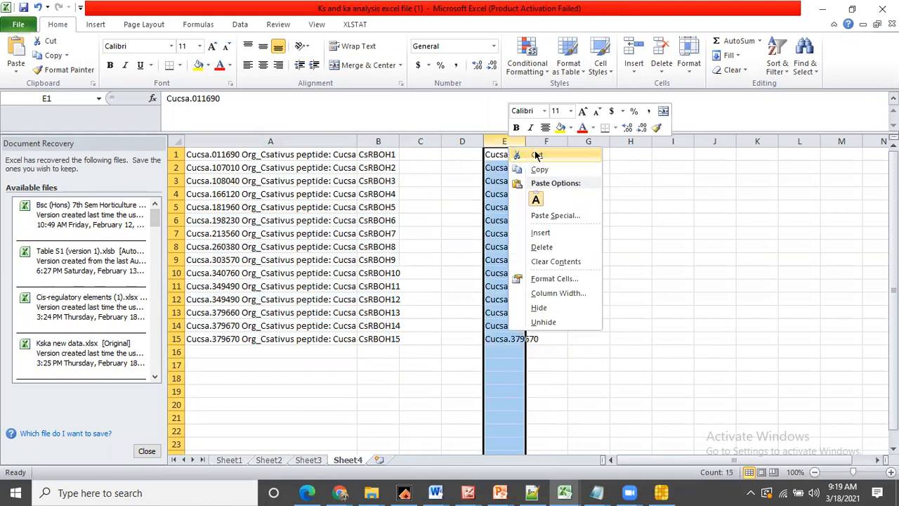
left_click(536, 153)
left_click(280, 137)
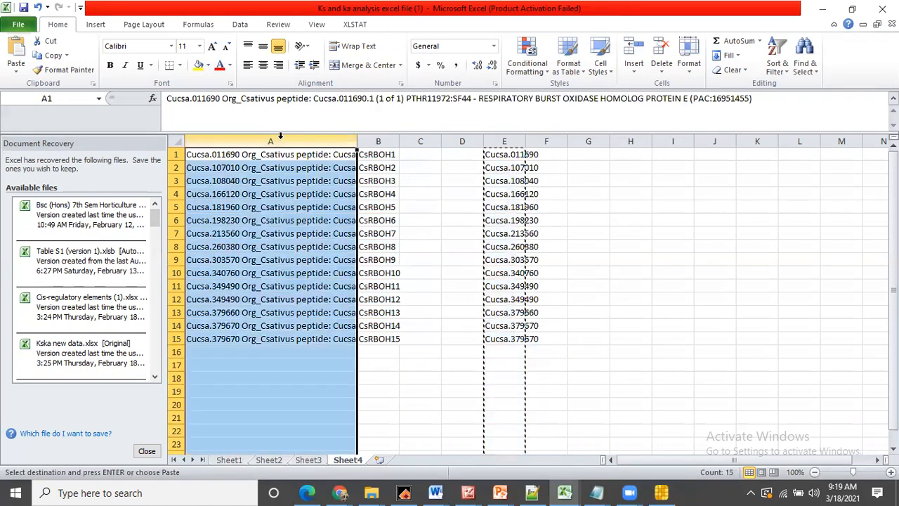
right_click(281, 137)
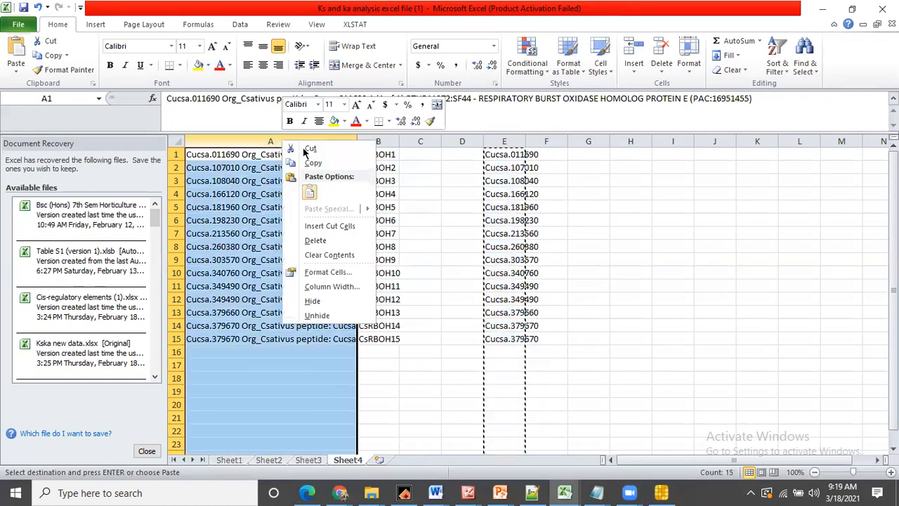
left_click(310, 195)
left_click(358, 402)
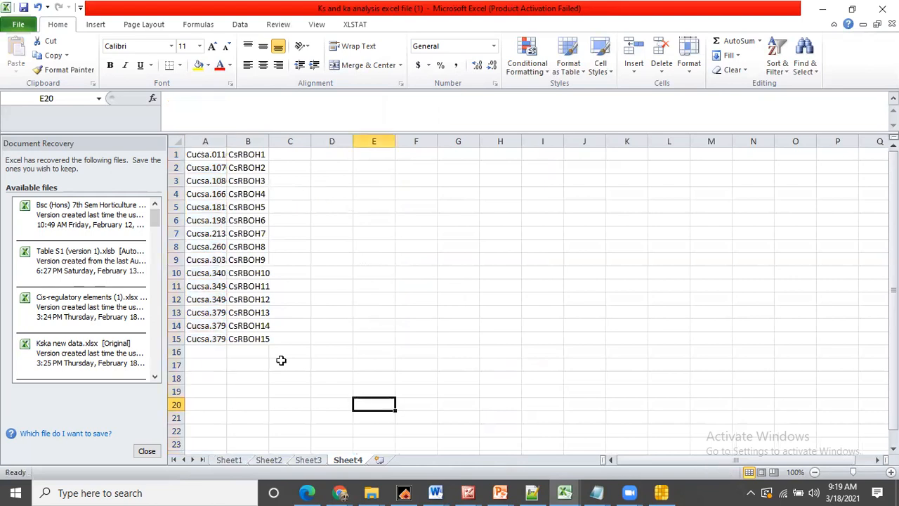
Step: Copy the ID pairs in A1:B15, switch to TBtools, and paste them as the rename map in a new Fasta ID Rename
left_click_drag(198, 153, 260, 337)
right_click(232, 274)
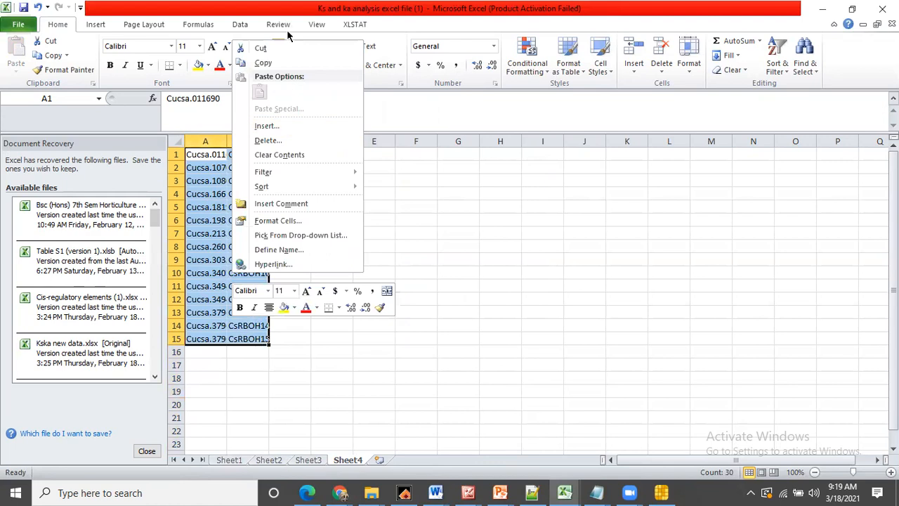
left_click(262, 62)
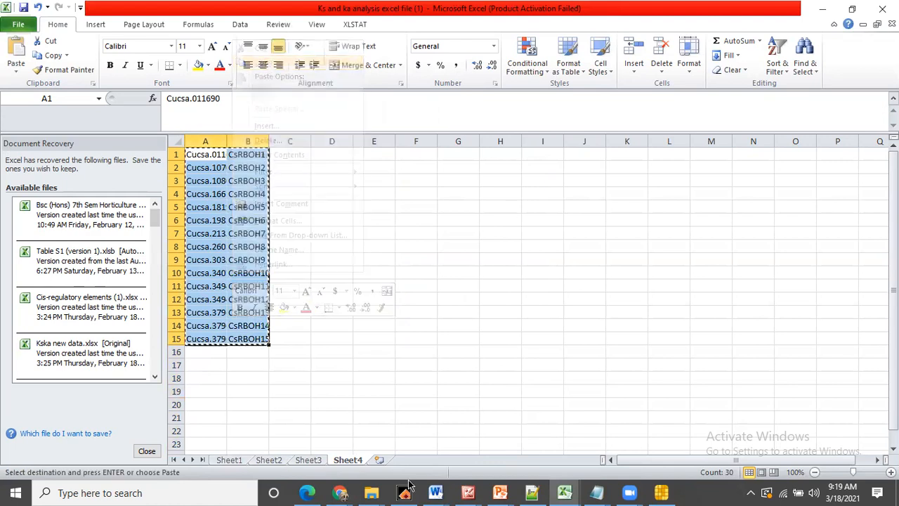
left_click(661, 492)
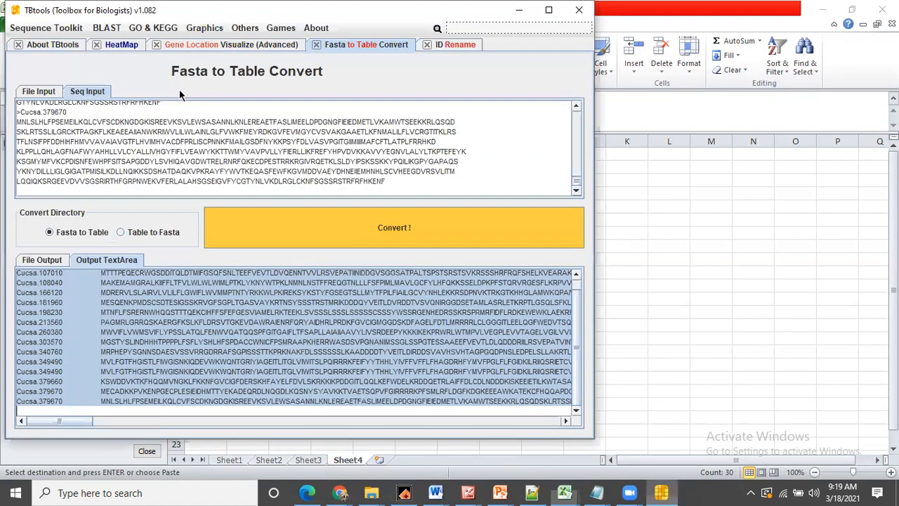
left_click(33, 29)
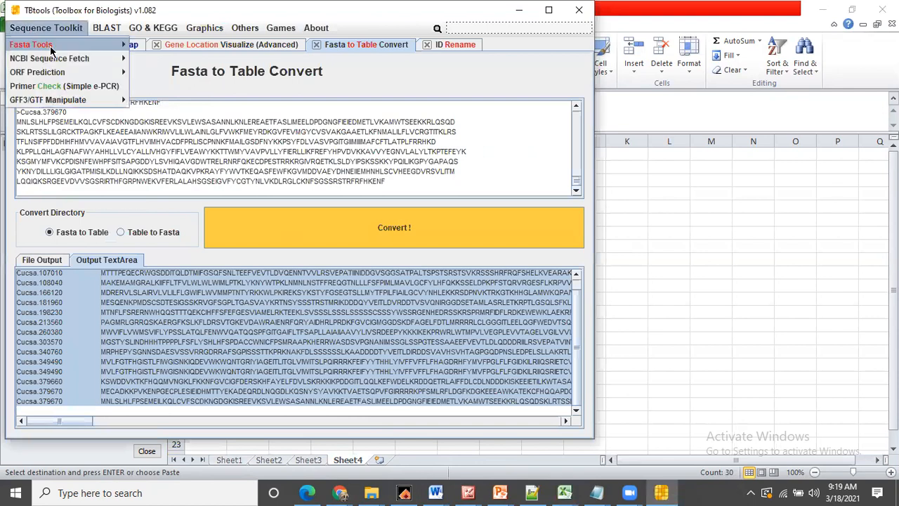
mouse_move(50, 47)
left_click(171, 144)
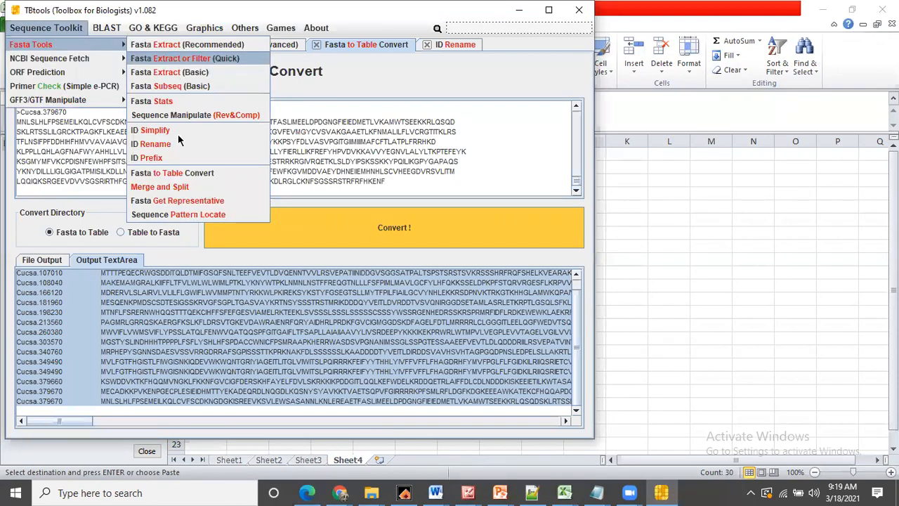
key("ctrl+v")
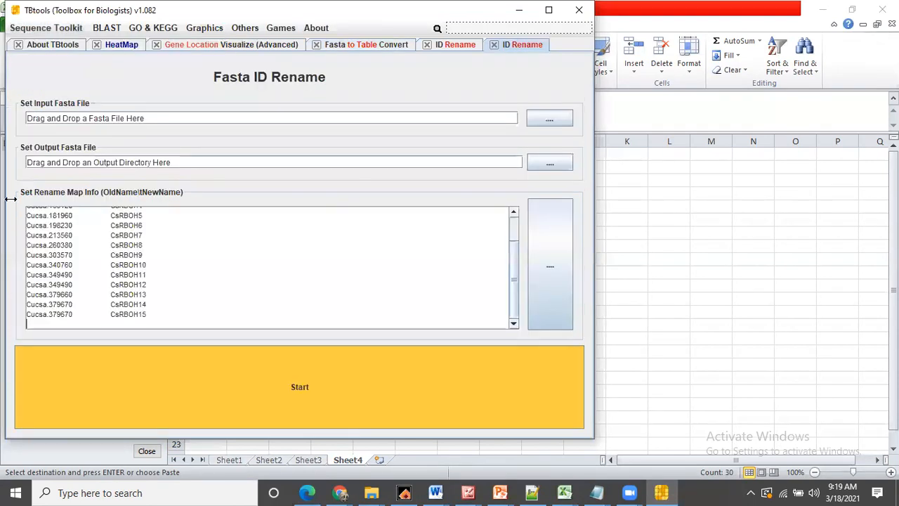
left_click_drag(519, 269, 513, 178)
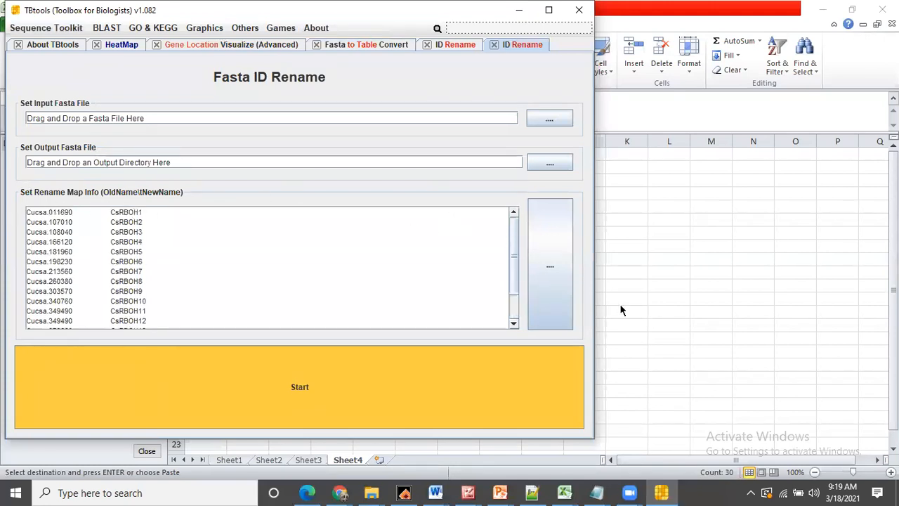
Step: Open the project folder beside TBtools and set CsRBOH peptide rename as the input Fasta file and its folder as the output directory
right_click(372, 493)
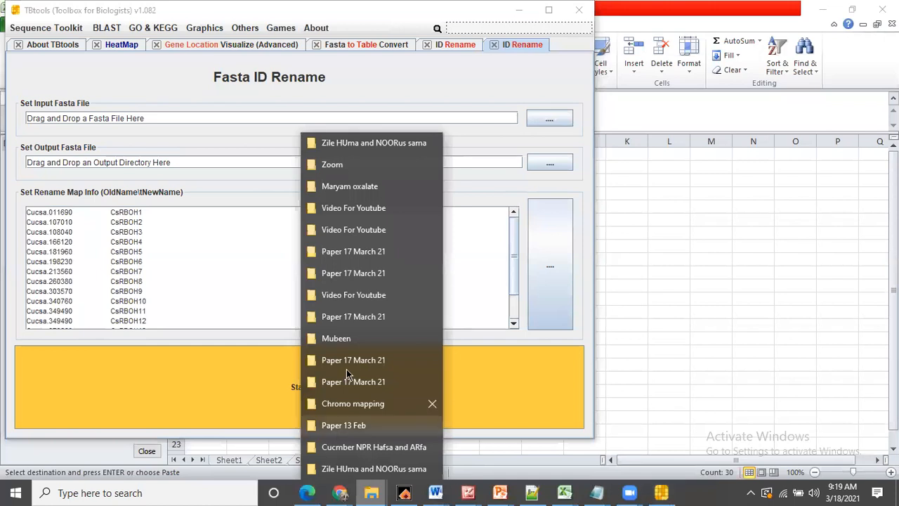
left_click(340, 466)
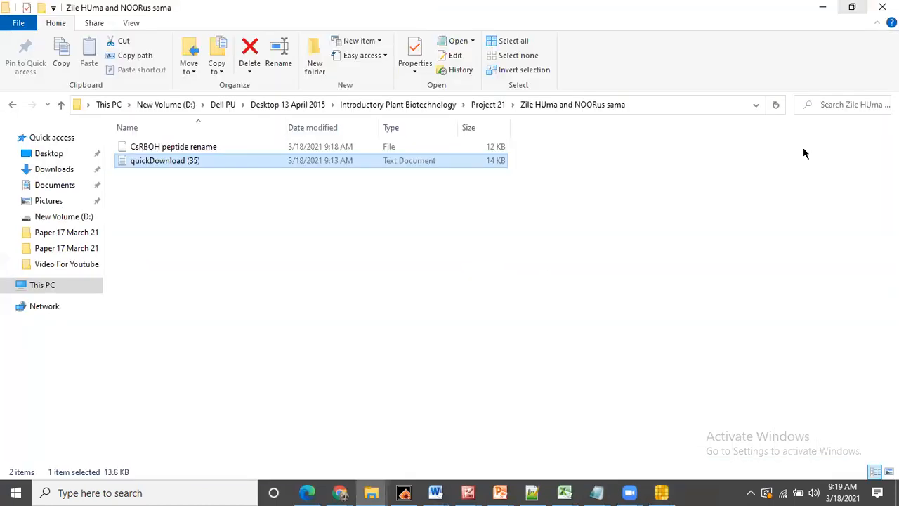
left_click(852, 7)
left_click_drag(606, 152, 299, 117)
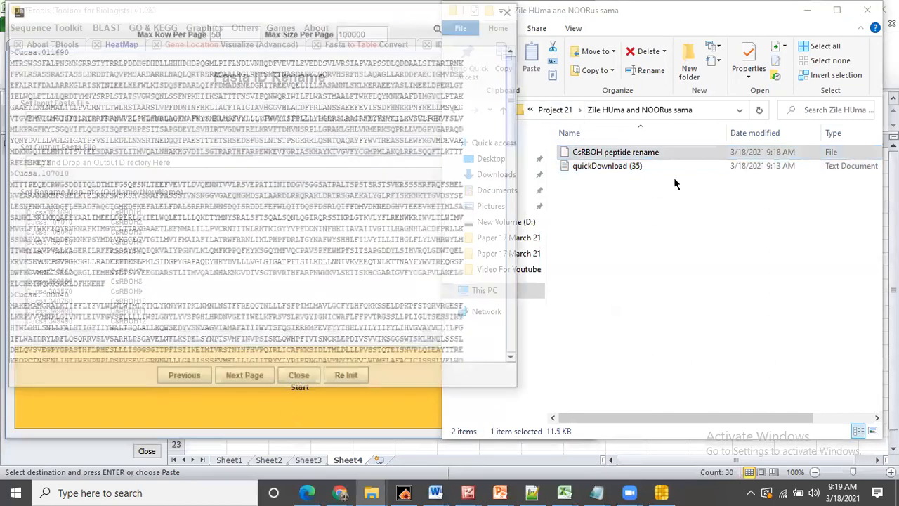
left_click_drag(646, 153, 224, 163)
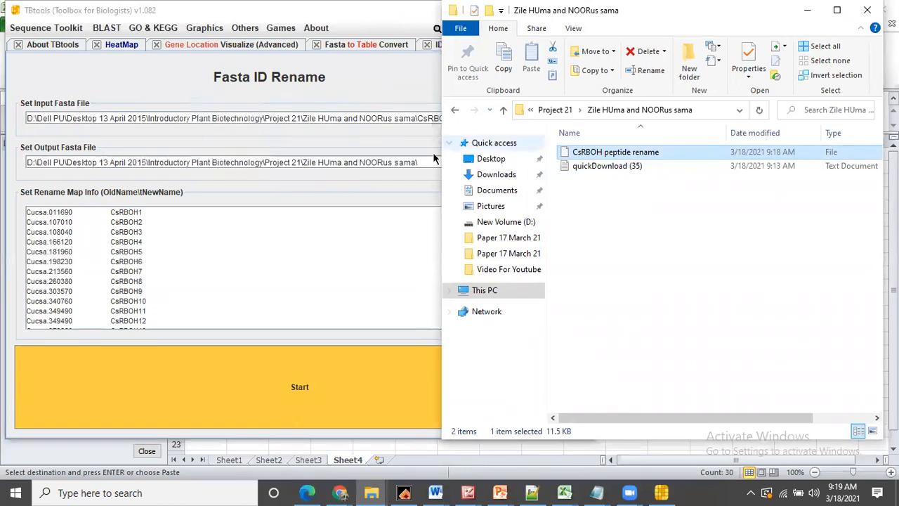
Step: Name the output Fasta file CsRBOH Peptide rename final and run the ID rename
left_click(419, 163)
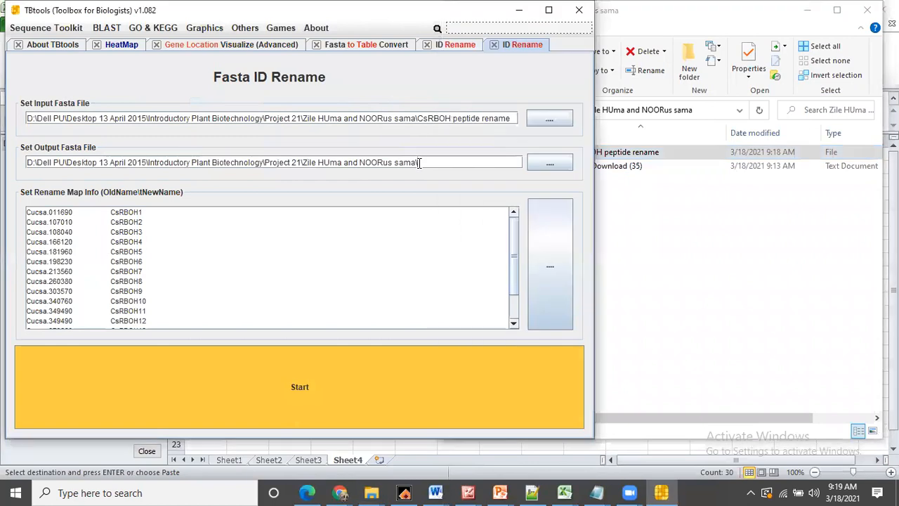
type("Cs")
left_click_drag(413, 11, 335, 30)
type("RBOH")
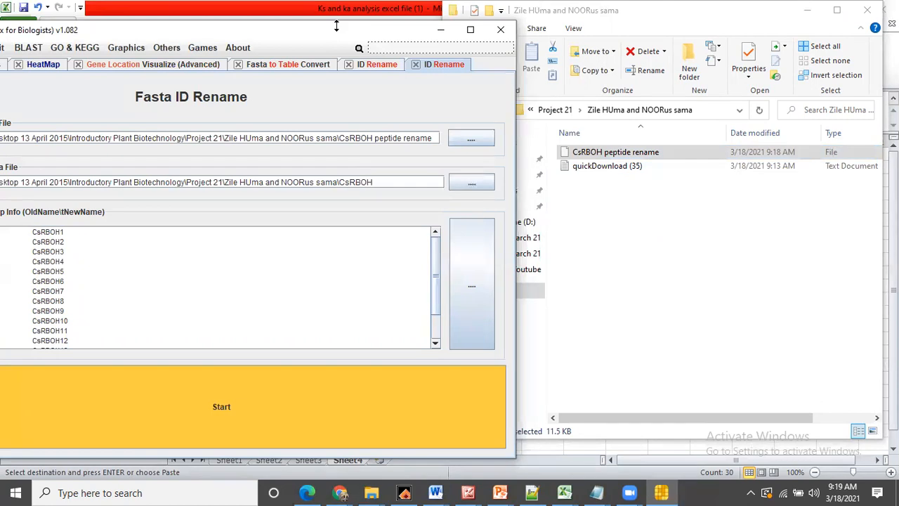
type(" Peptide rename final")
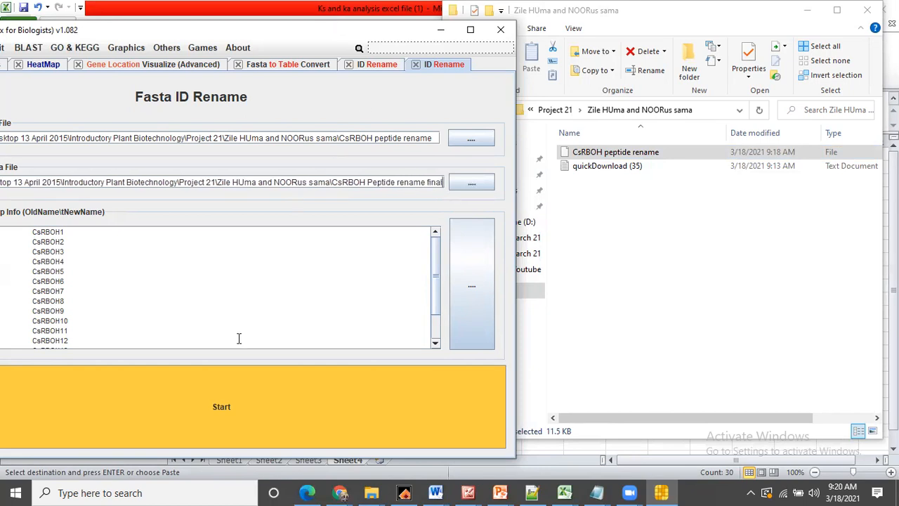
left_click(235, 379)
left_click(449, 262)
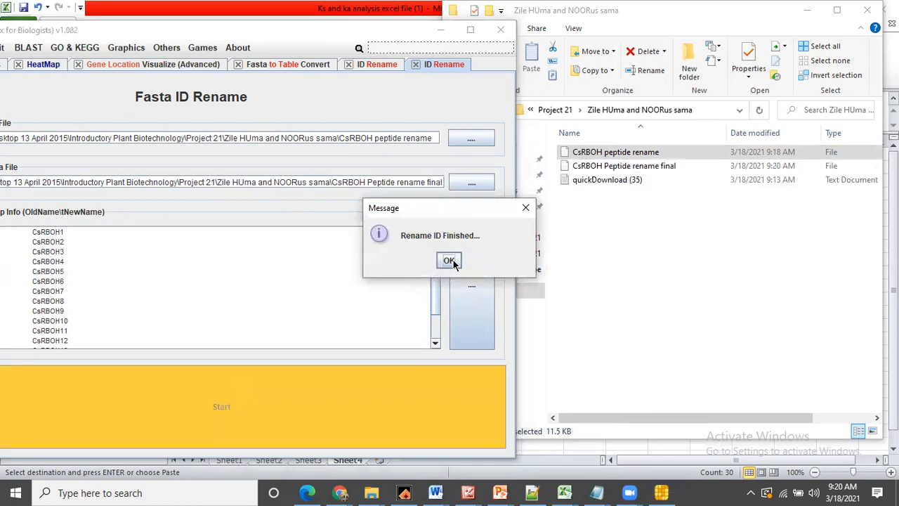
Step: Open CsRBOH Peptide rename final in Notepad++ and copy all its renamed peptide sequences
left_click(648, 169)
right_click(647, 169)
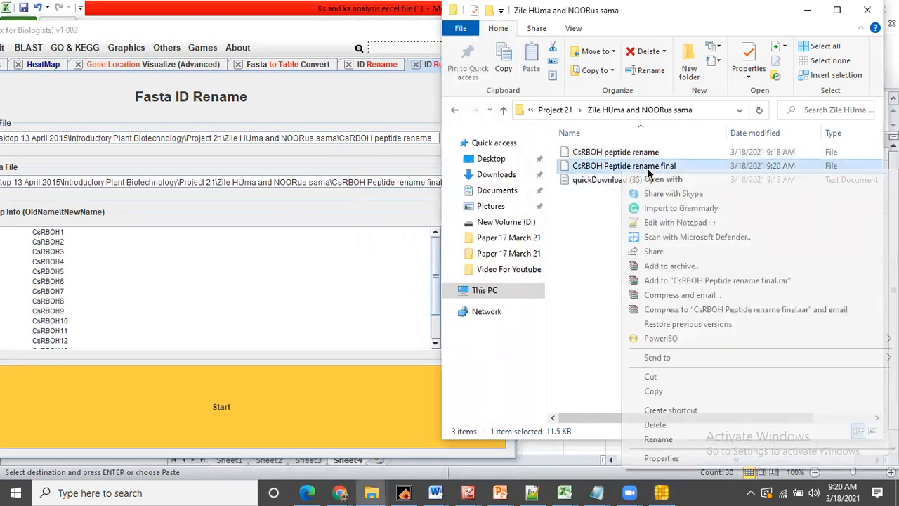
left_click(647, 223)
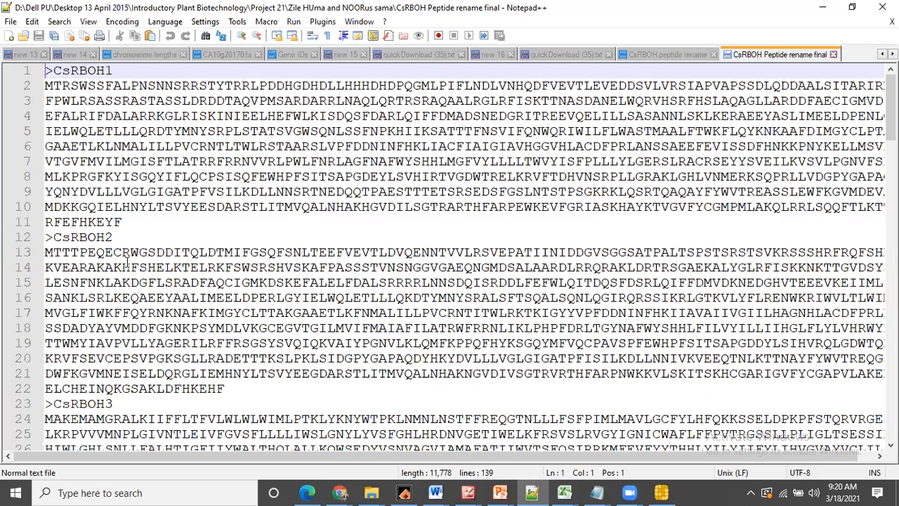
mouse_move(891, 92)
left_mouse_down()
mouse_move(891, 393)
mouse_move(891, 94)
left_mouse_up()
key("ctrl+a")
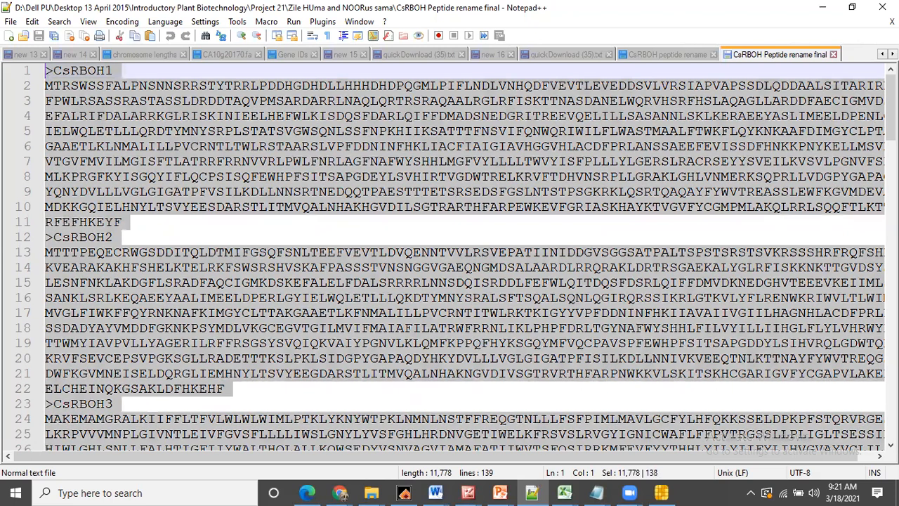
left_click(823, 7)
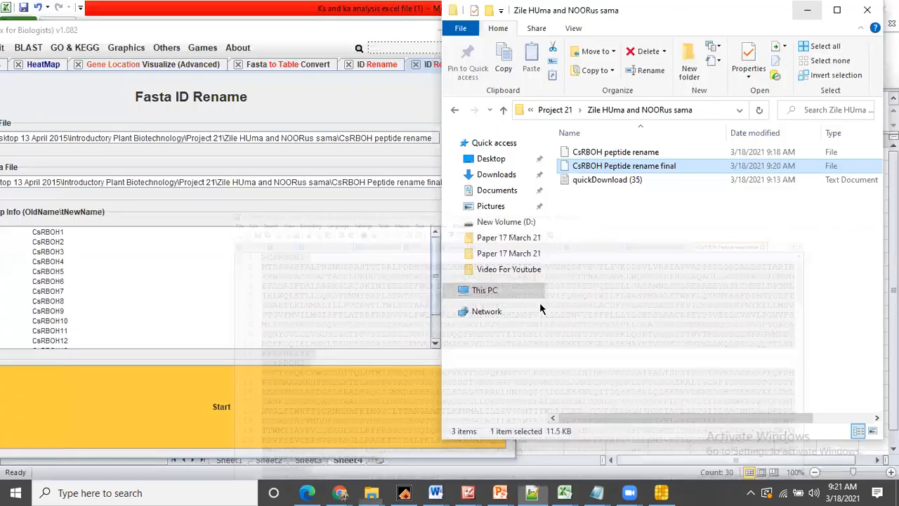
Step: Switch to Chrome, search for Motif finder in a new tab, and open the GenomeNet MOTIF protein search page
left_click(347, 492)
left_click(263, 446)
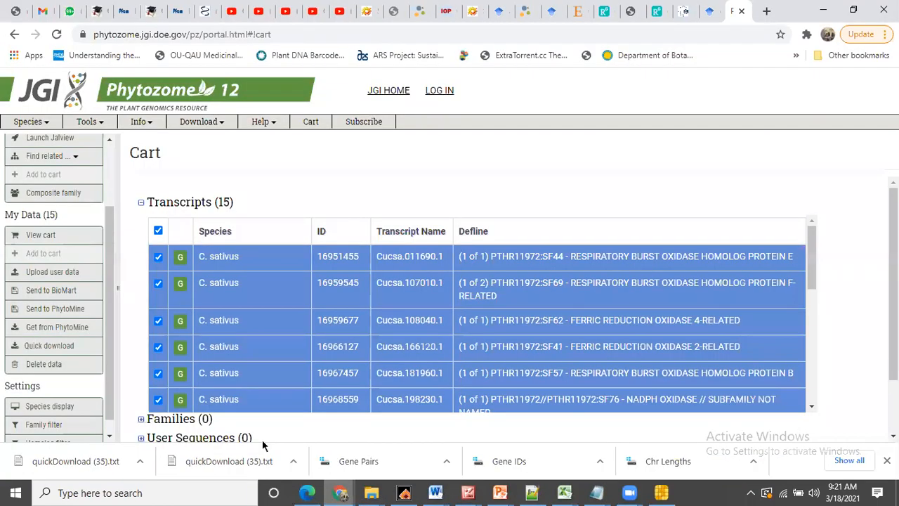
key("ctrl+t")
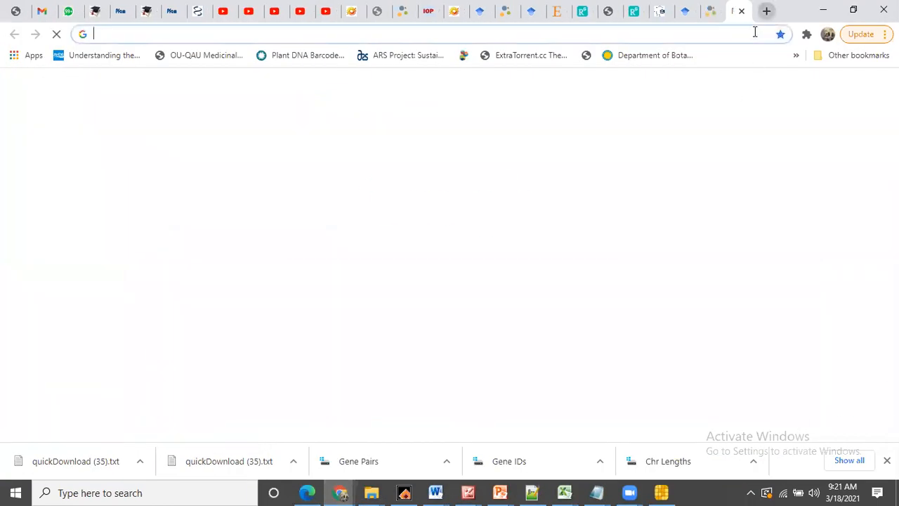
type("M")
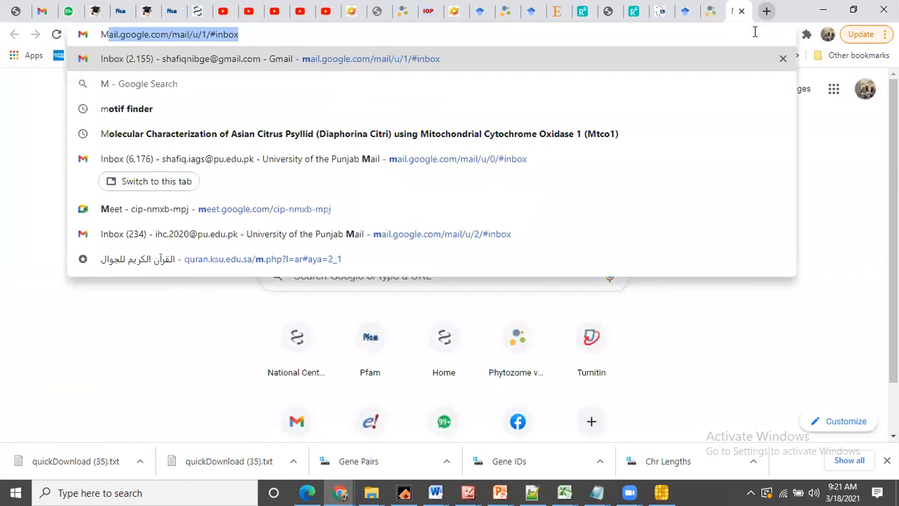
type("otif finder")
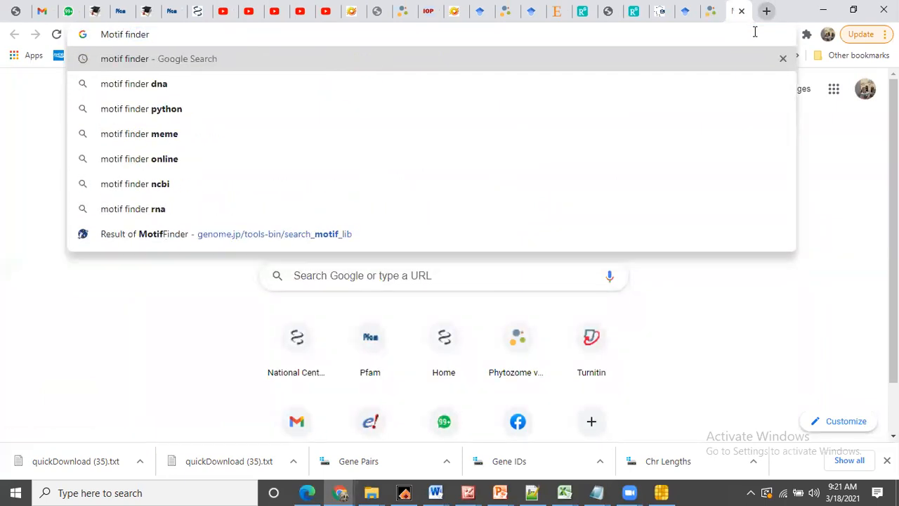
key("Return")
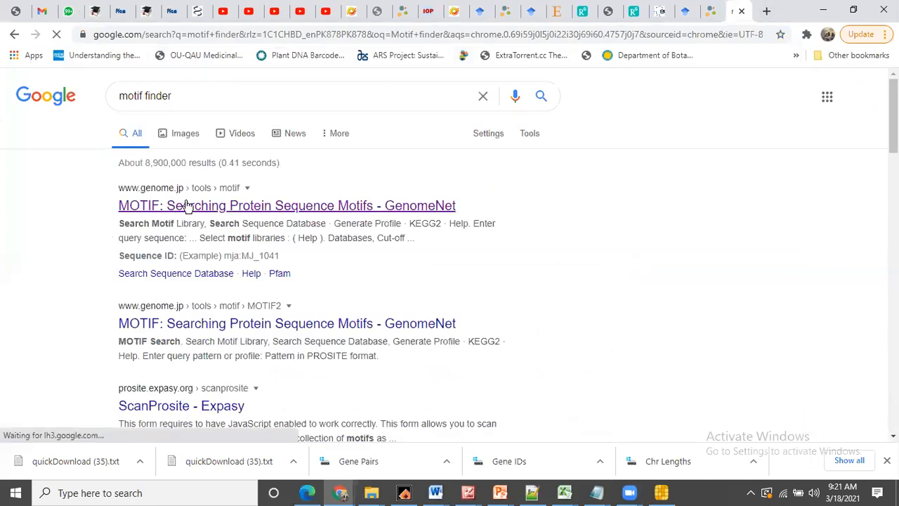
left_click(187, 204)
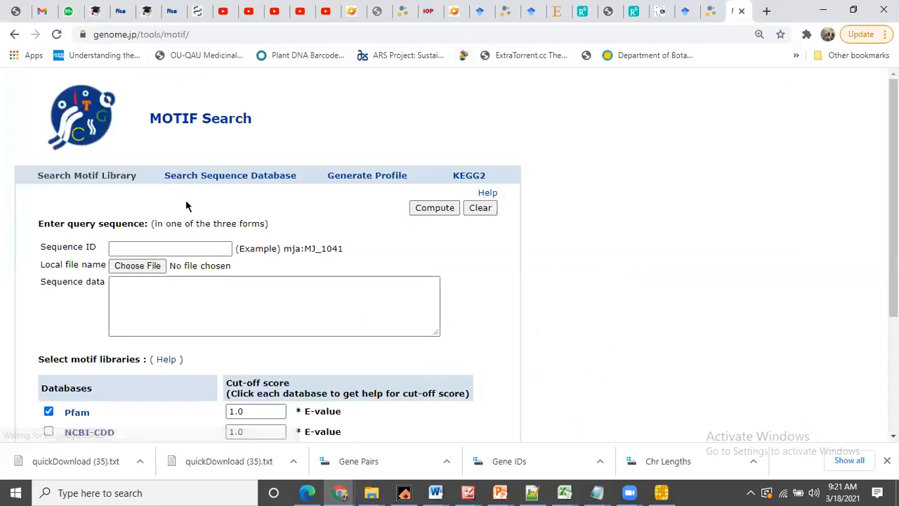
Step: Paste the renamed CsRBOH peptide sequences as the query and compute the motif search against Pfam
left_click(171, 314)
key("ctrl+v")
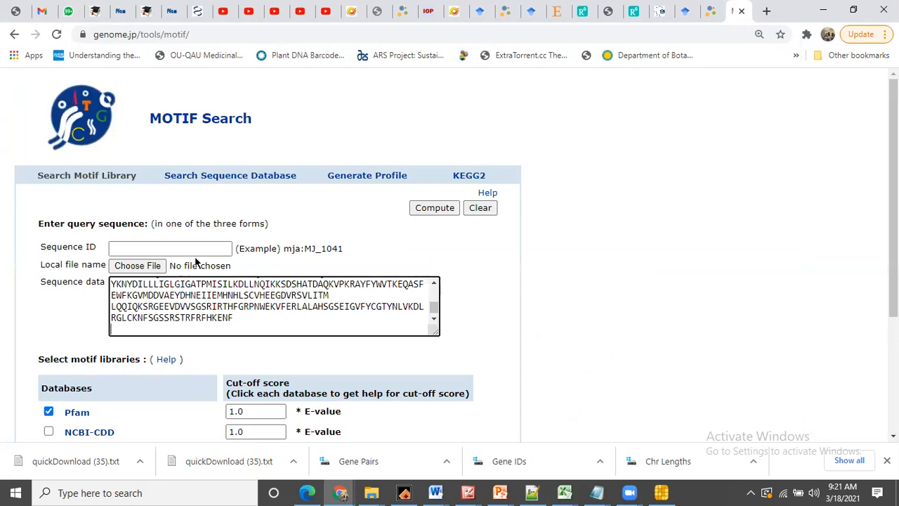
left_click(444, 215)
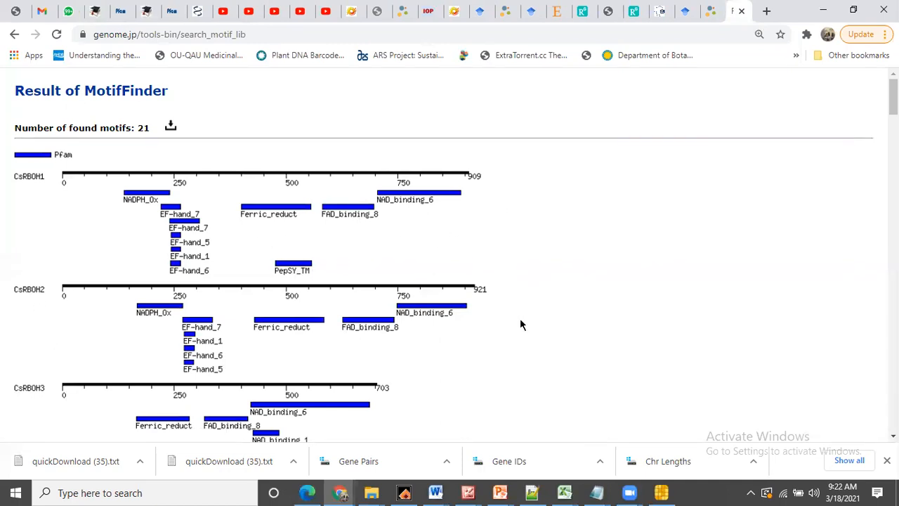
Step: Compare the MotifFinder domain diagrams with the domains in the earlier Pfam sequence search results
mouse_move(894, 97)
left_mouse_down()
mouse_move(893, 226)
mouse_move(894, 96)
left_mouse_up()
left_click(121, 9)
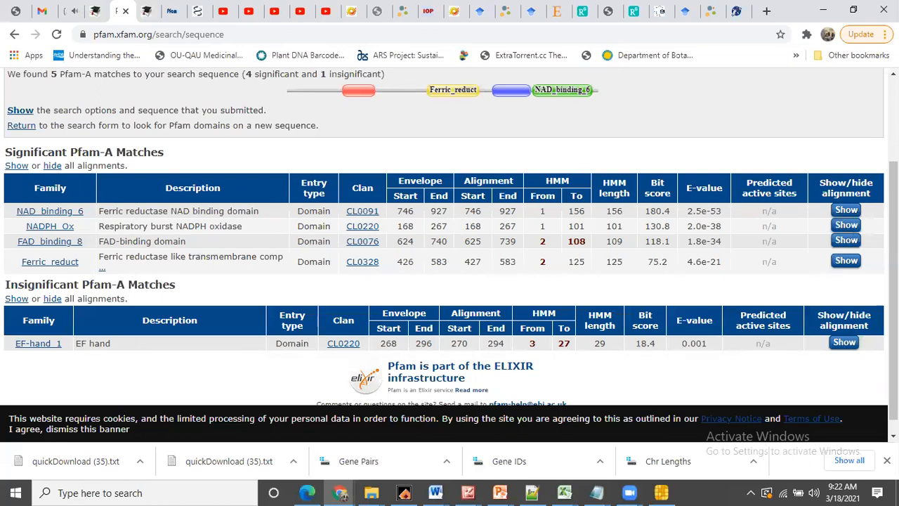
scroll(449, 244, "up", 1)
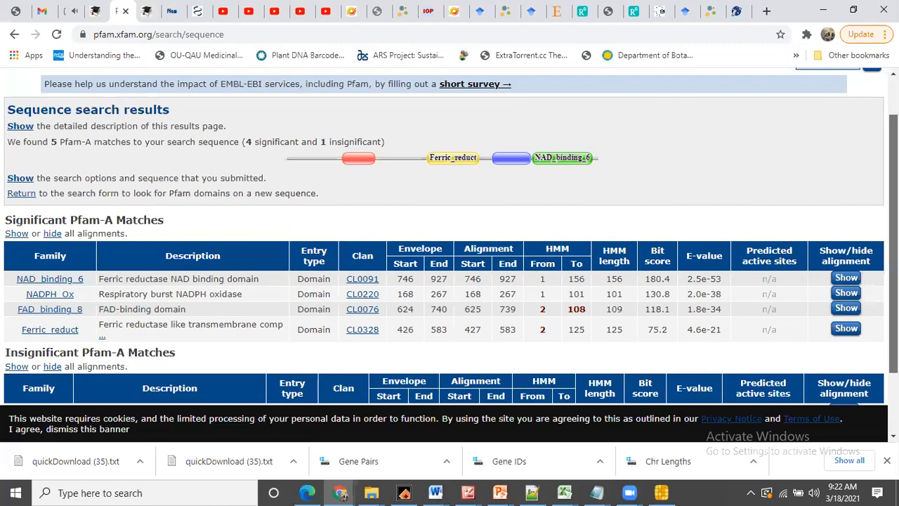
scroll(894, 267, "down", 1)
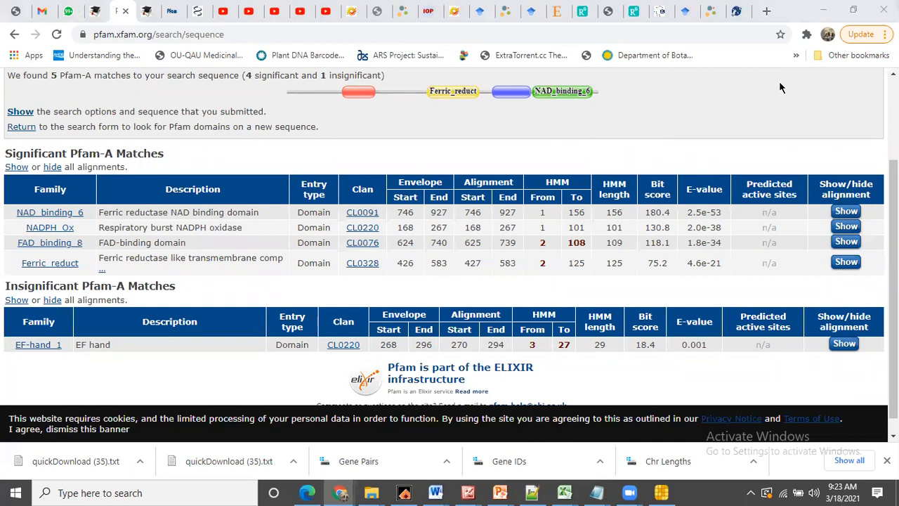
left_click(707, 7)
left_click(739, 8)
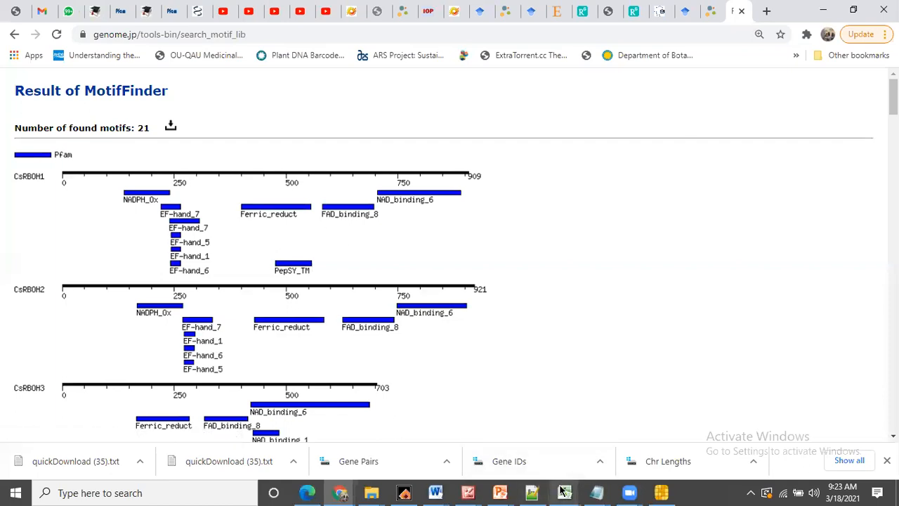
Step: Switch to the Ks and ka analysis workbook in Excel and add a new blank worksheet after Sheet4
mouse_move(564, 492)
left_click(769, 453)
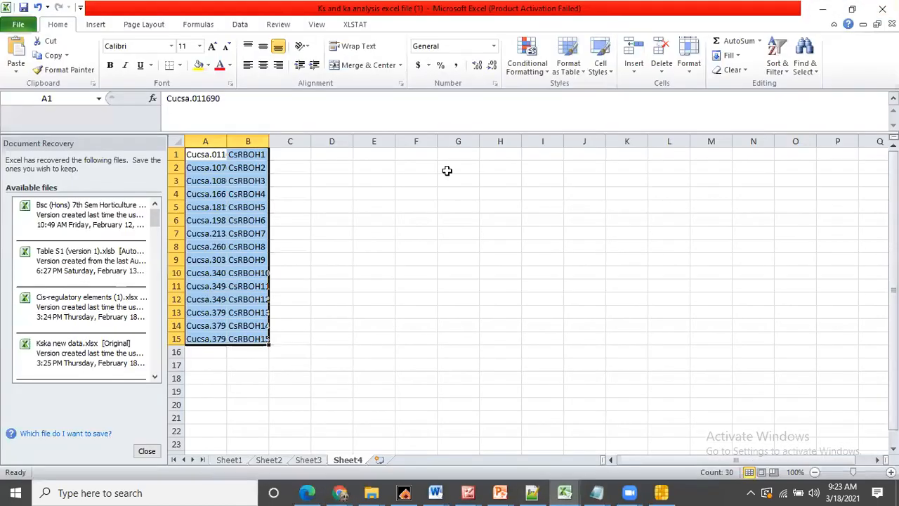
left_click(379, 460)
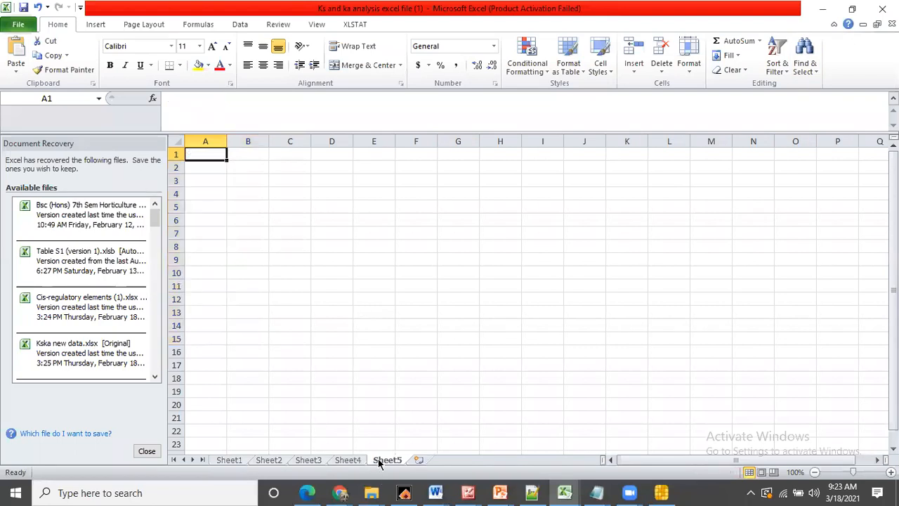
Step: Copy the CsRBOH names in column B of Sheet4 to Sheet5 starting at cell A1, and undo the paste
left_click(351, 460)
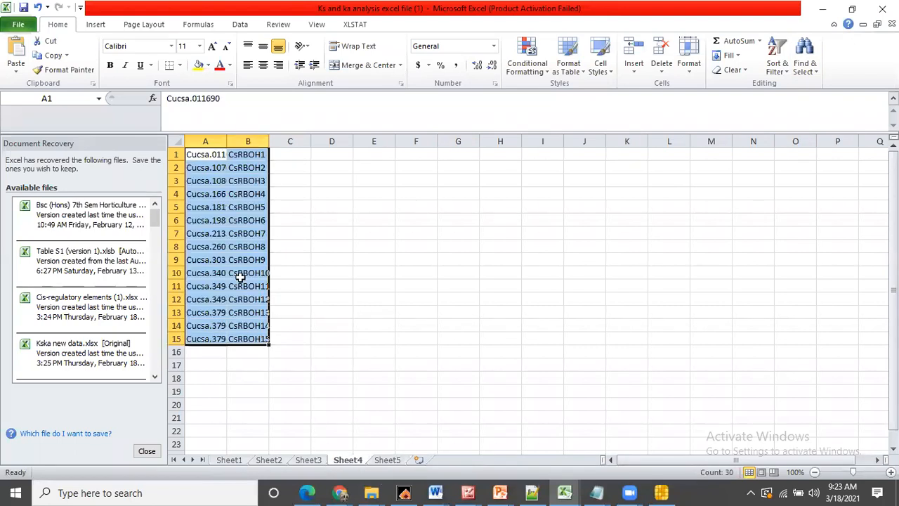
left_click(250, 141)
right_click(251, 142)
left_click(284, 166)
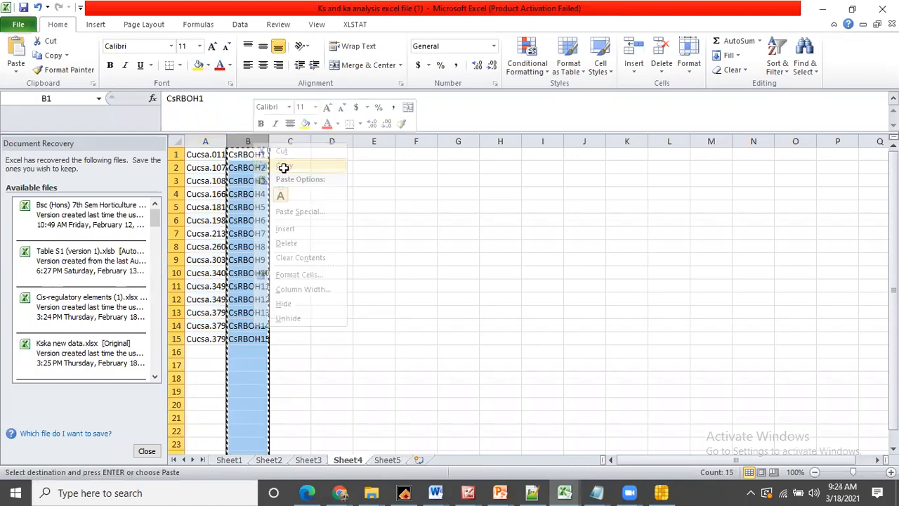
left_click(387, 460)
left_click(215, 156)
key("ctrl+v")
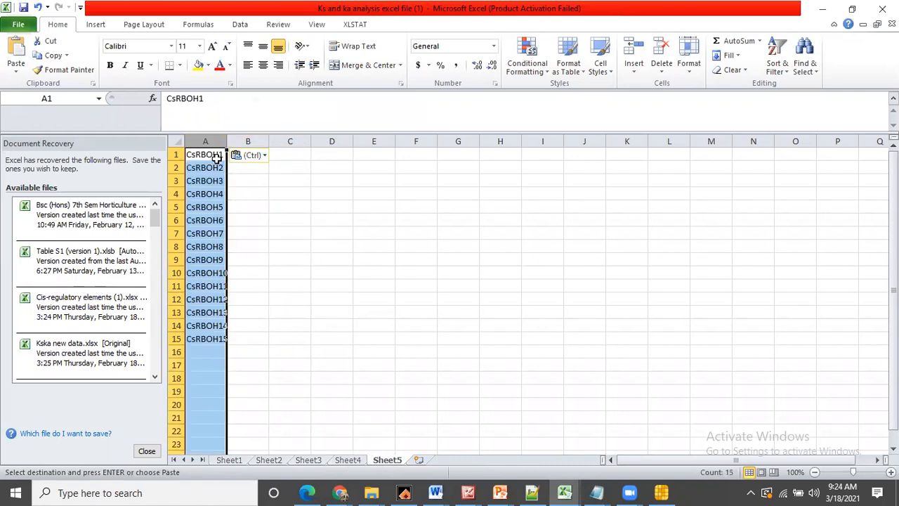
key("ctrl+z")
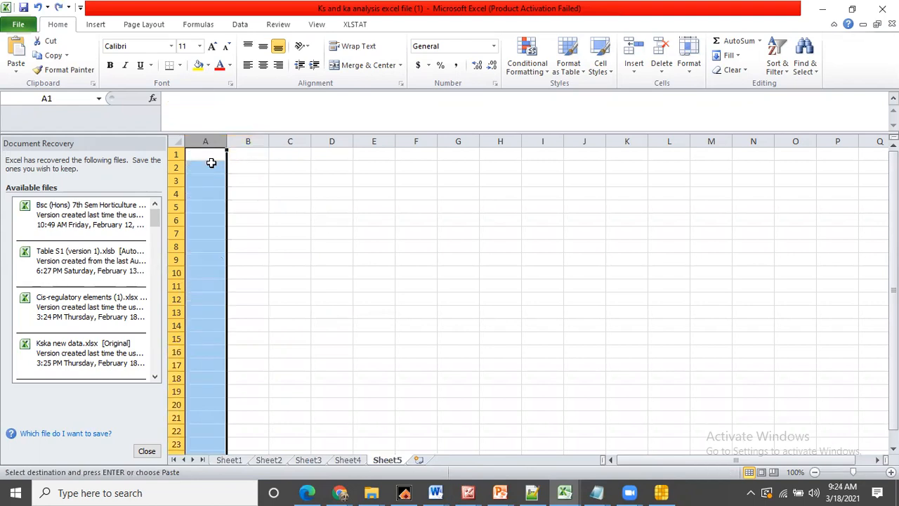
Step: Try to paste the copied column at cell A2 of Sheet5, and undo the recent column edits on Sheet4
left_click(210, 166)
key("ctrl+v")
left_click(451, 288)
key("ctrl+Page_Up")
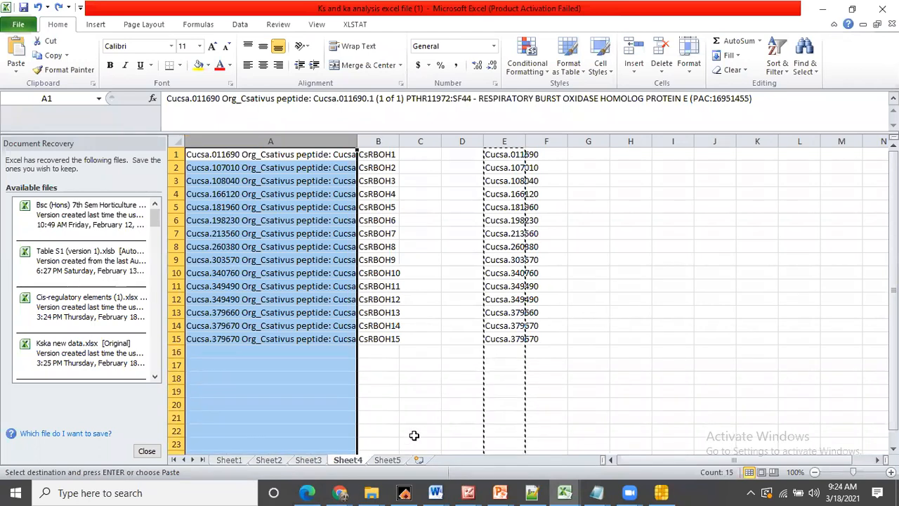
left_click(390, 460)
left_click(347, 460)
left_click(308, 460)
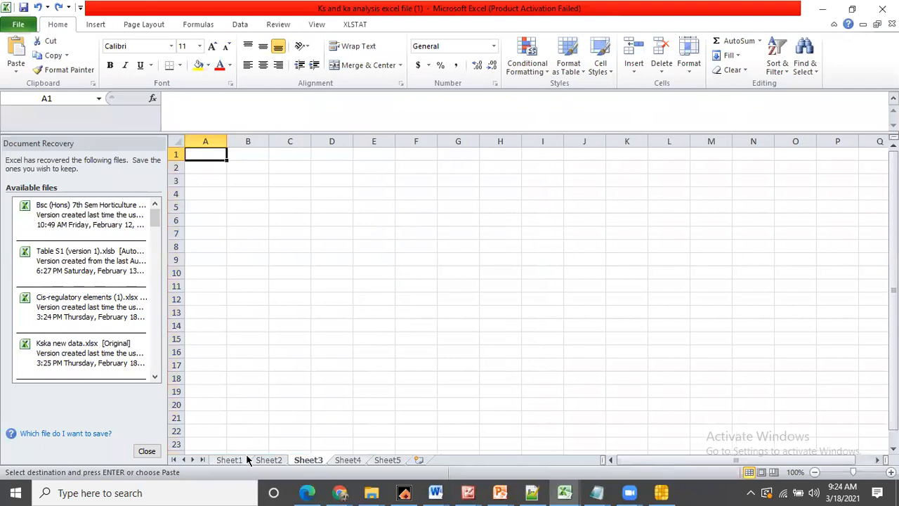
left_click(273, 460)
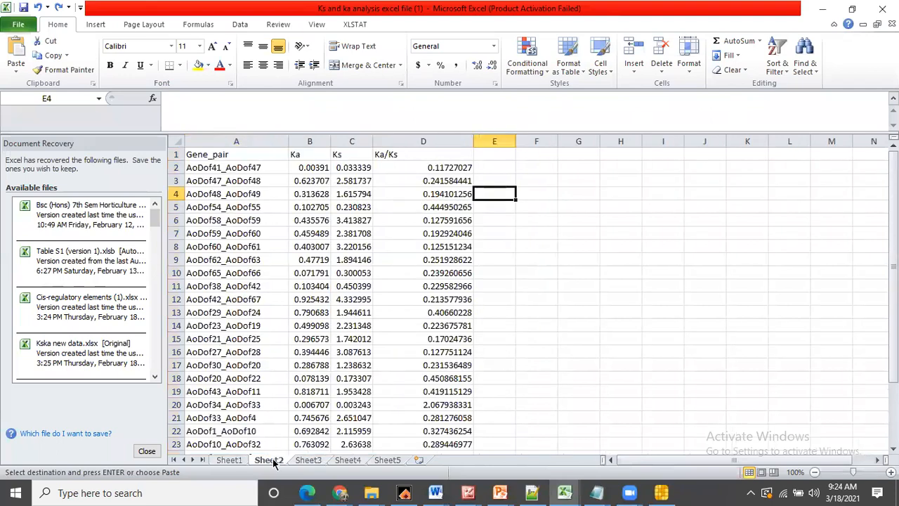
left_click(309, 460)
left_click(347, 460)
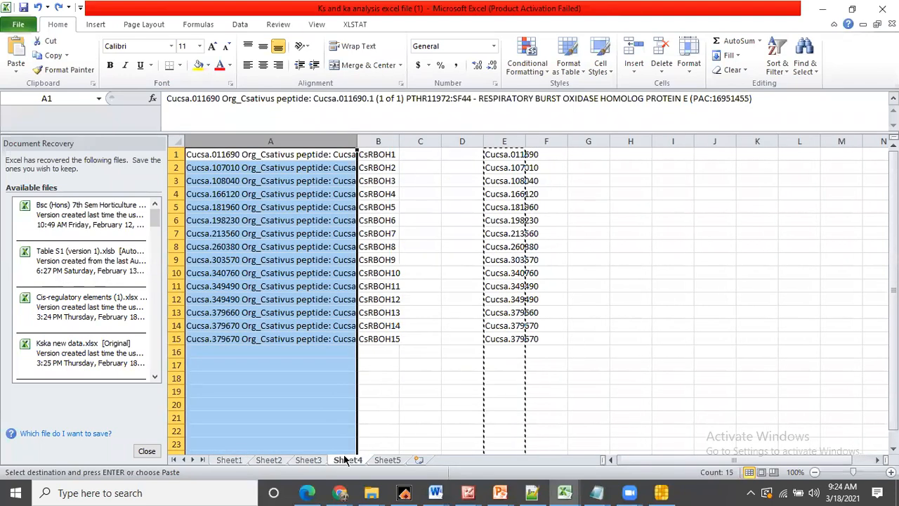
Step: Try to copy the whole CsRBOH name column B from Sheet4 to Sheet5 starting at cell A2
left_click(409, 408)
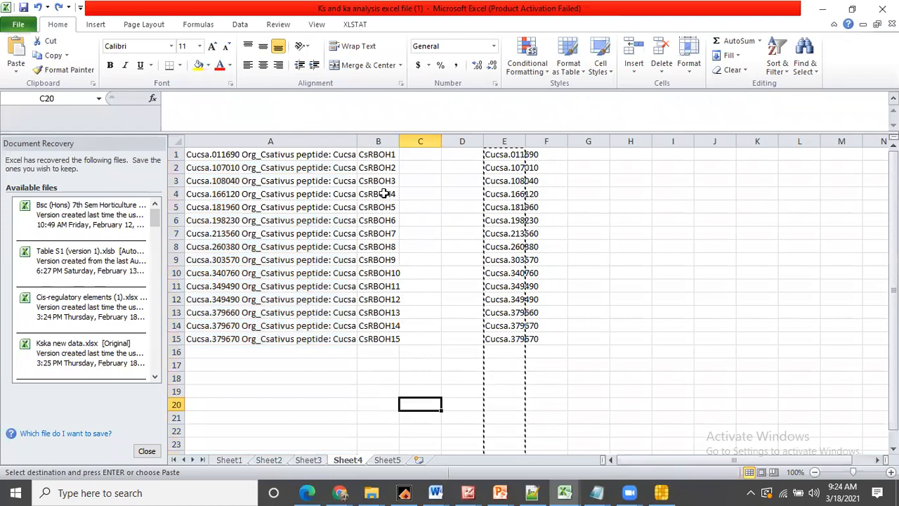
left_click(380, 141)
right_click(383, 142)
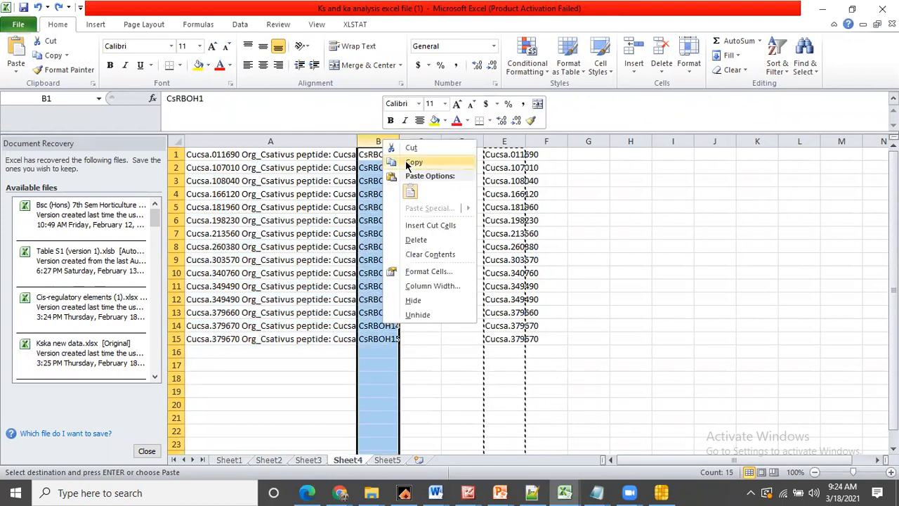
left_click(413, 162)
left_click(387, 460)
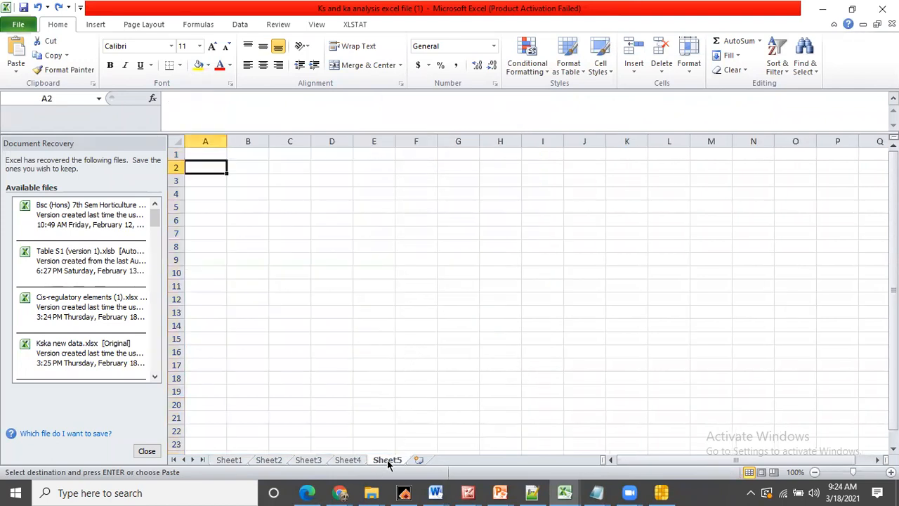
key("ctrl+v")
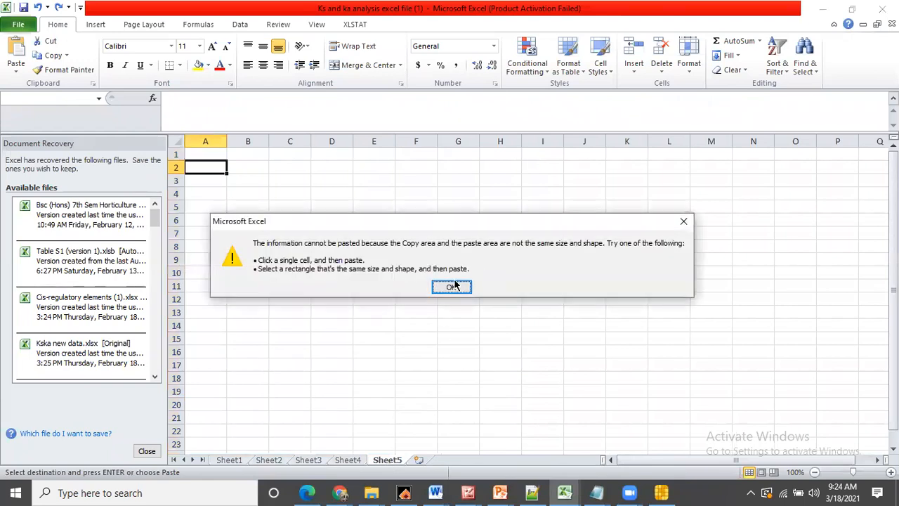
left_click(452, 286)
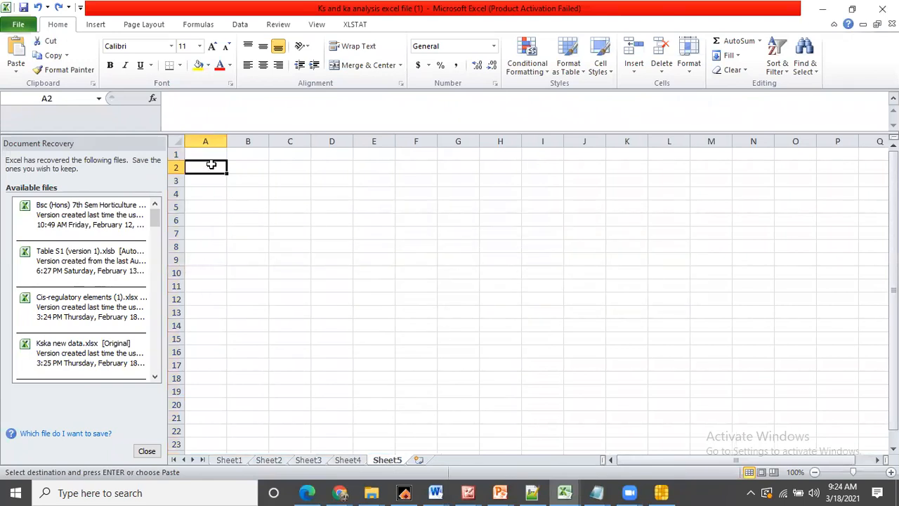
Step: Fill cells A2 to A16 of Sheet5 with the series CsRBOH1 to CsRBOH15 and widen column A to fit the names
type("Cs")
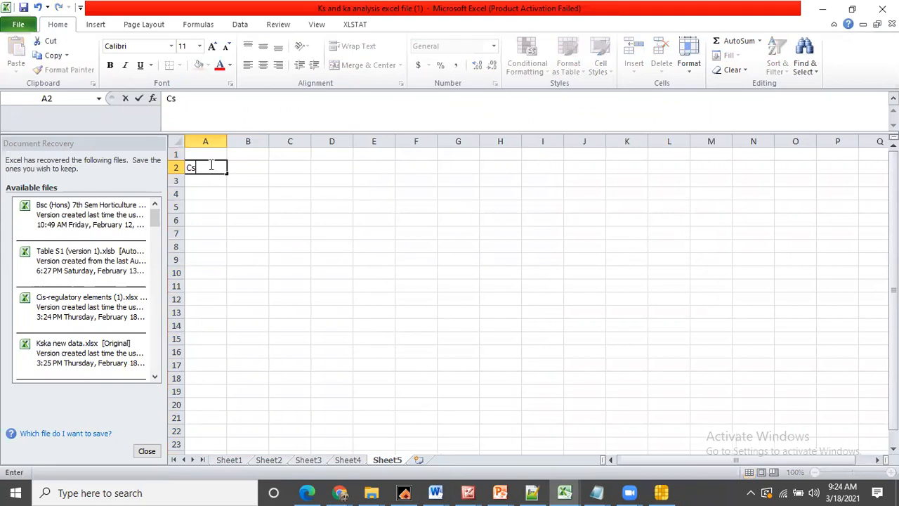
type("RBOH1")
left_click_drag(227, 173, 234, 362)
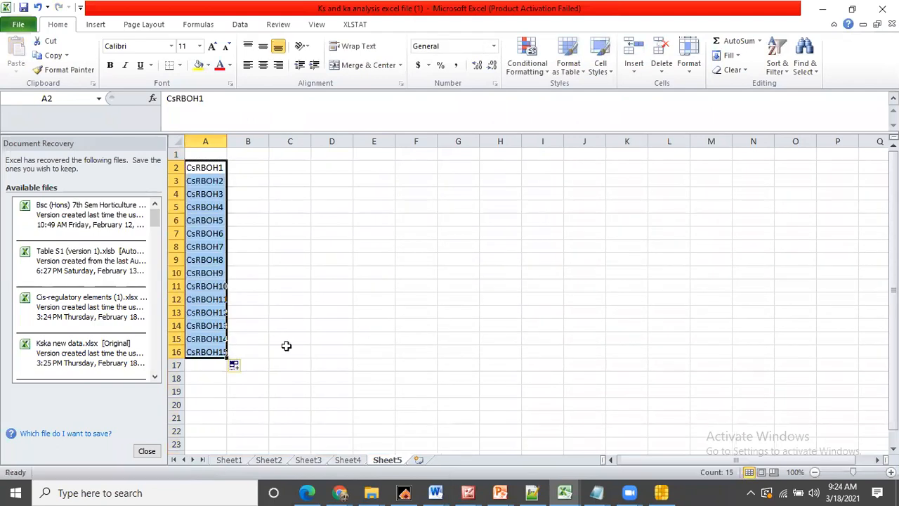
left_click_drag(227, 140, 247, 141)
left_click(276, 149)
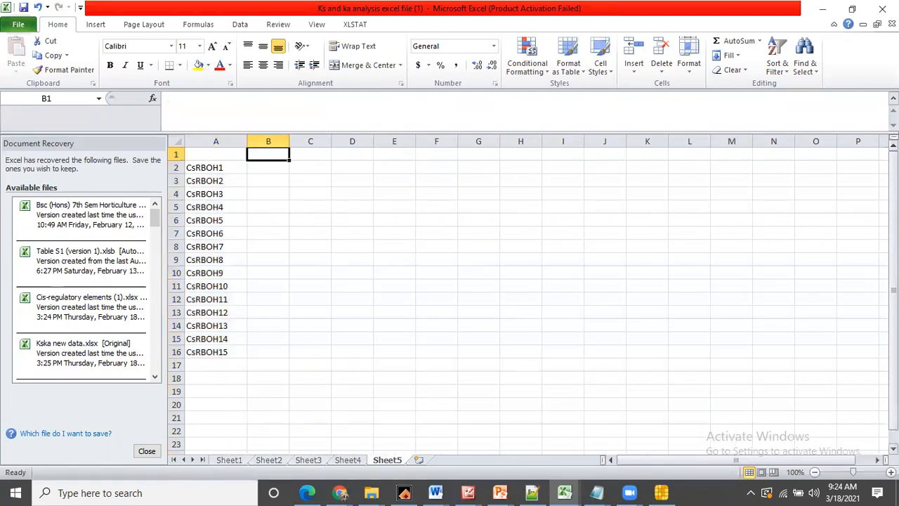
Step: Arrange the Excel workbook and the browser showing the Pfam sequence search results side by side, each at half width and full height
left_click_drag(612, 7, 734, 16)
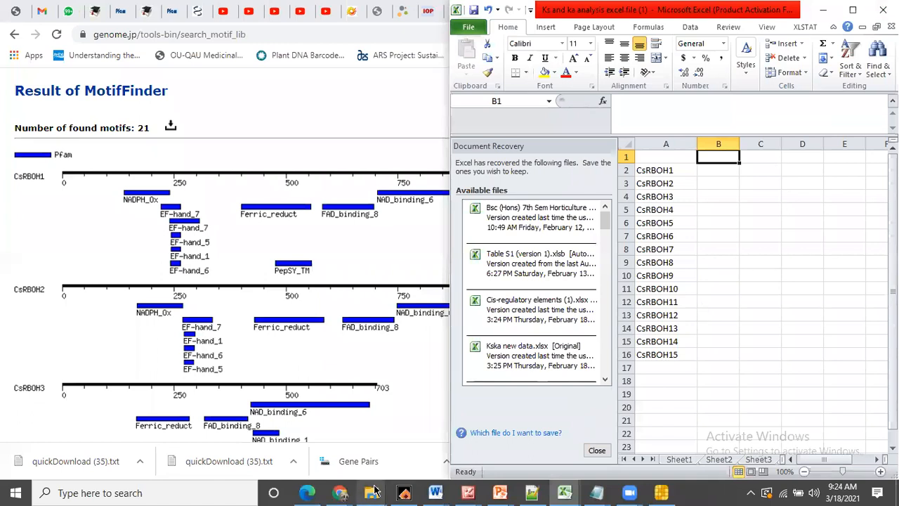
left_click(120, 9)
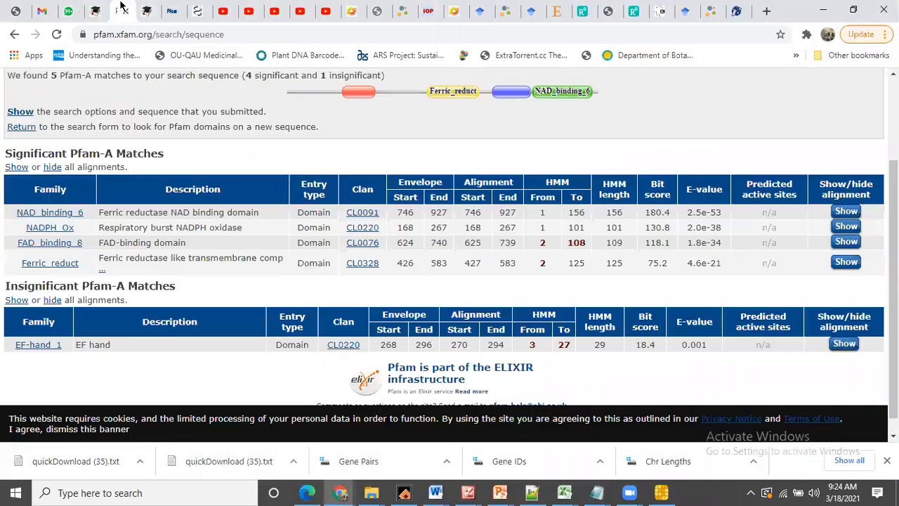
left_click(856, 10)
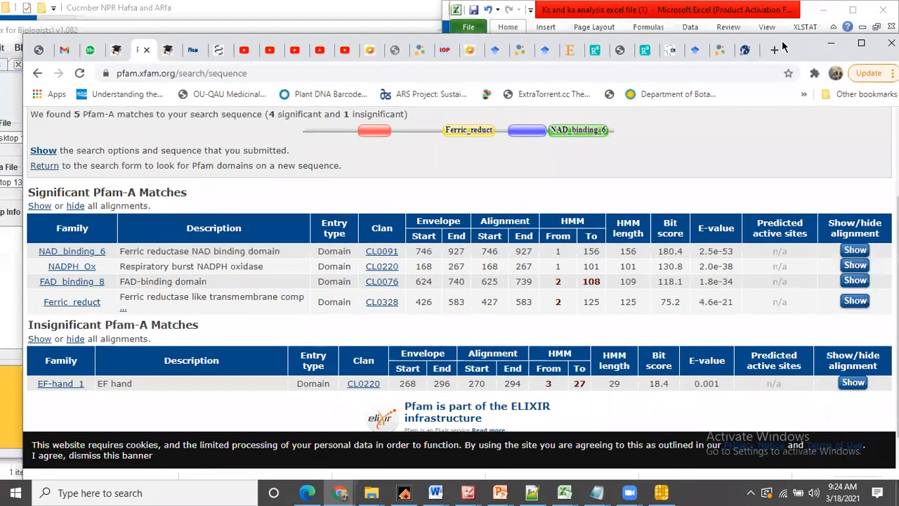
double_click(782, 46)
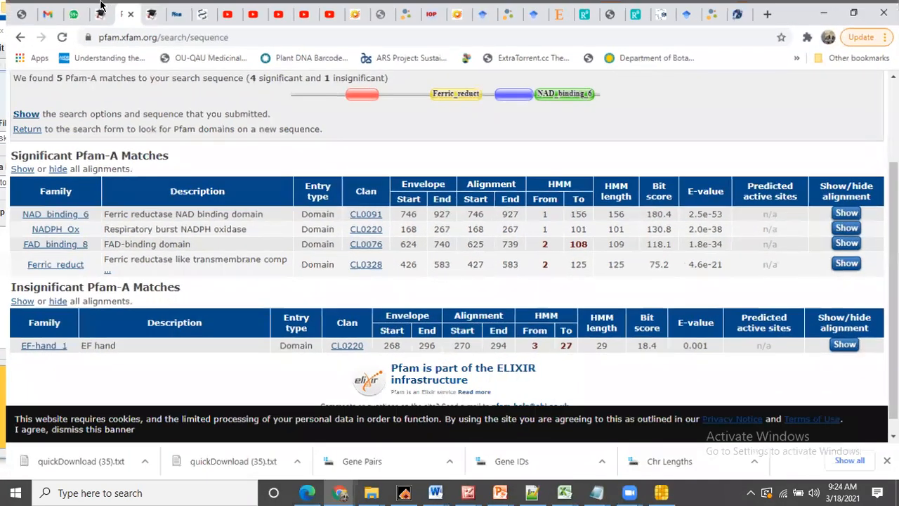
double_click(683, 6)
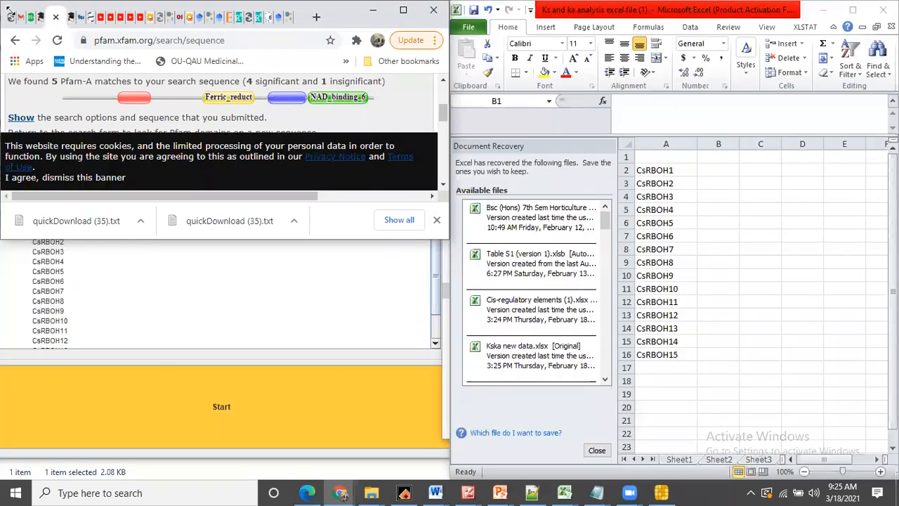
double_click(141, 240)
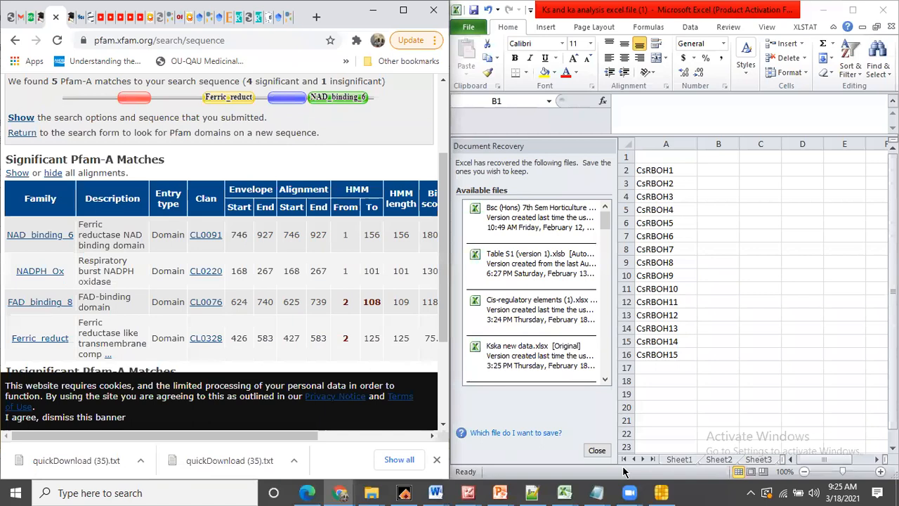
Step: Enter the domain headings NADB6 in cell B1 and NADP in cell C1 of Sheet5
left_click(720, 161)
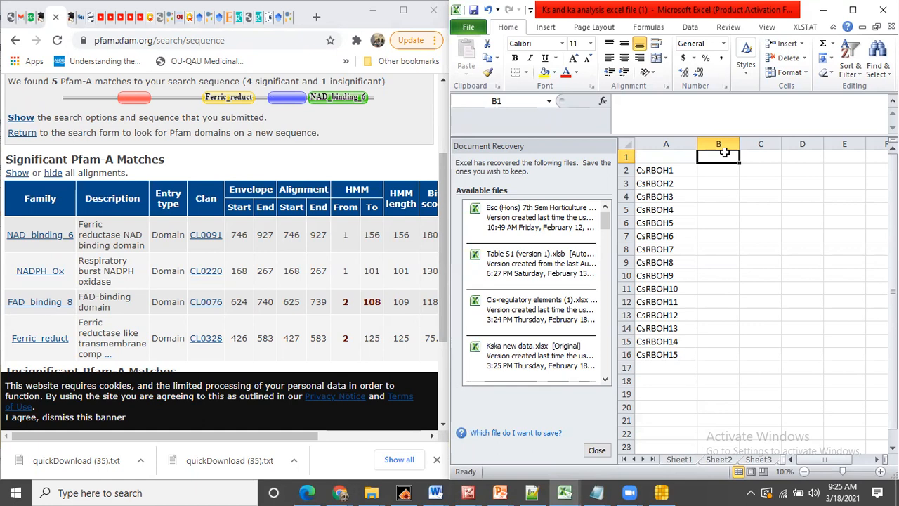
type("N")
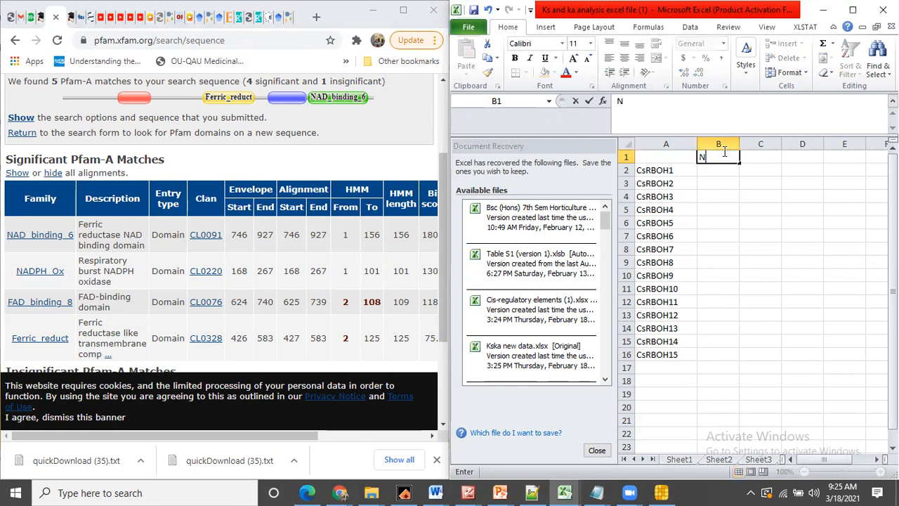
type("ADB6")
left_click(768, 157)
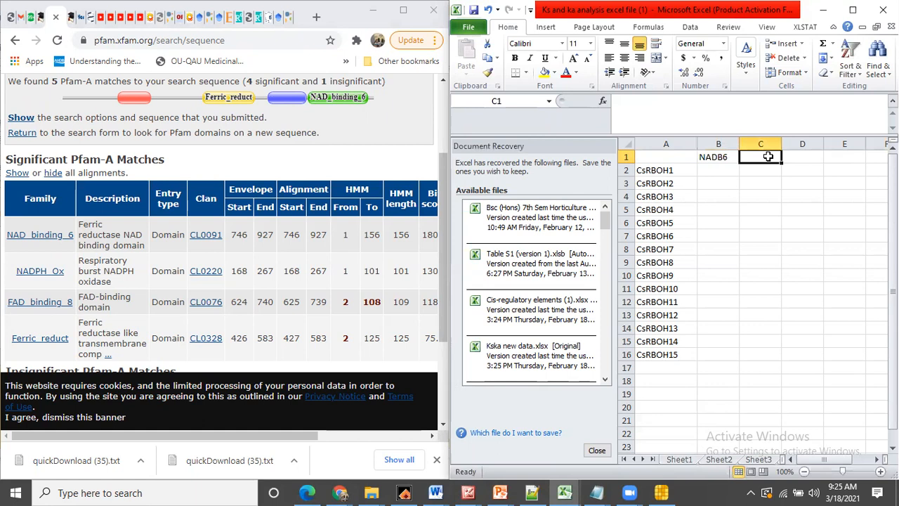
type("NAD")
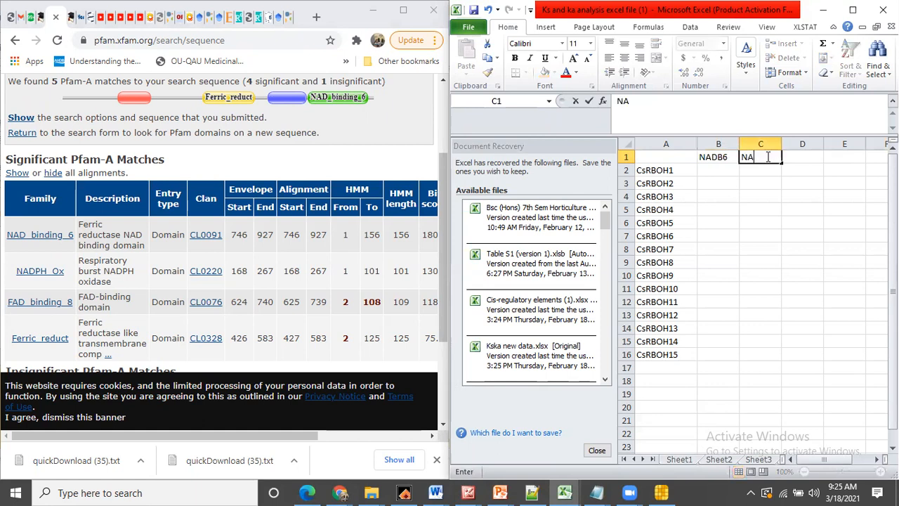
type("P")
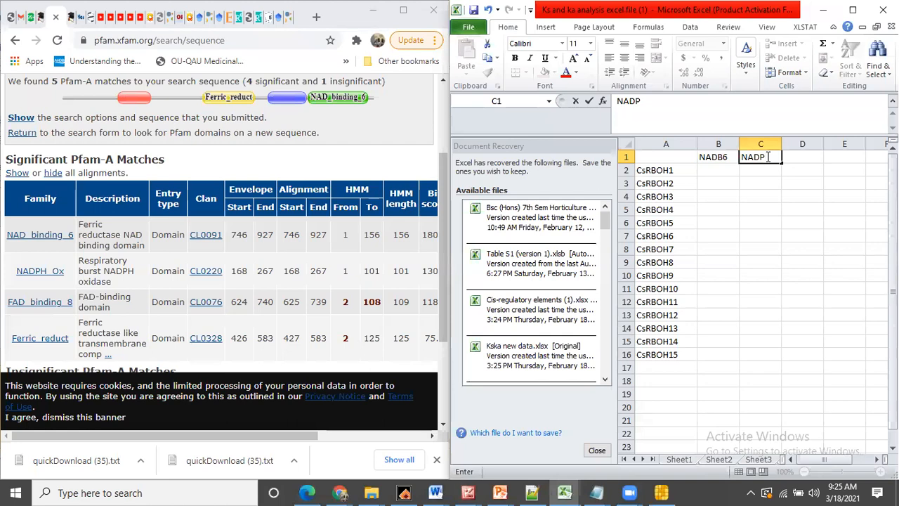